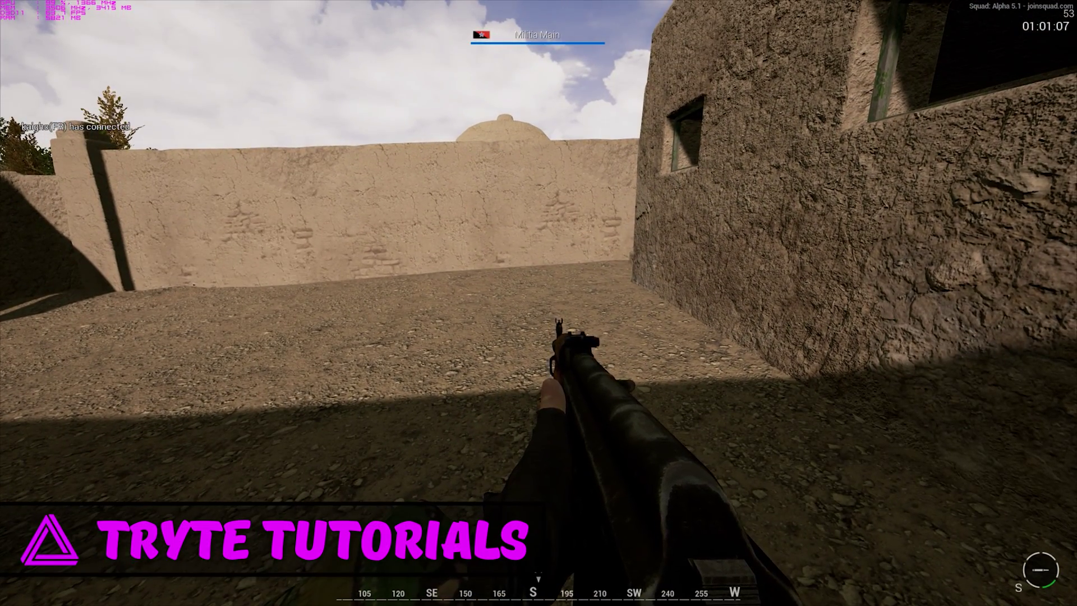
{"action": "key", "text": "w"}
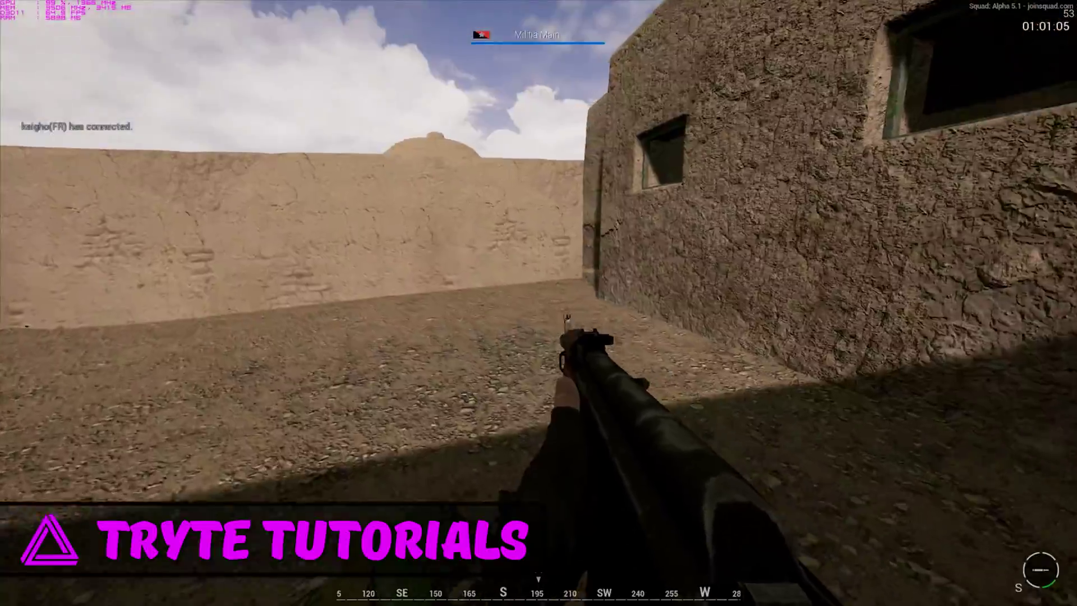
{"action": "key", "text": "w"}
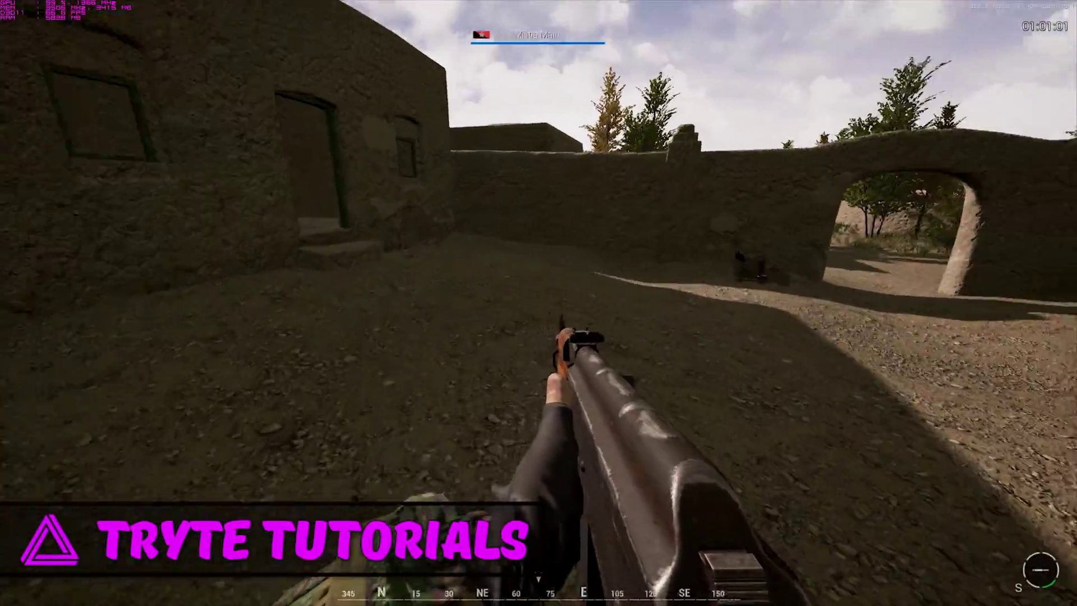
Review the in-game graphics settings, from resolution and resolution scale through textures and effects, and return to the match.
{"action": "key", "text": "Escape"}
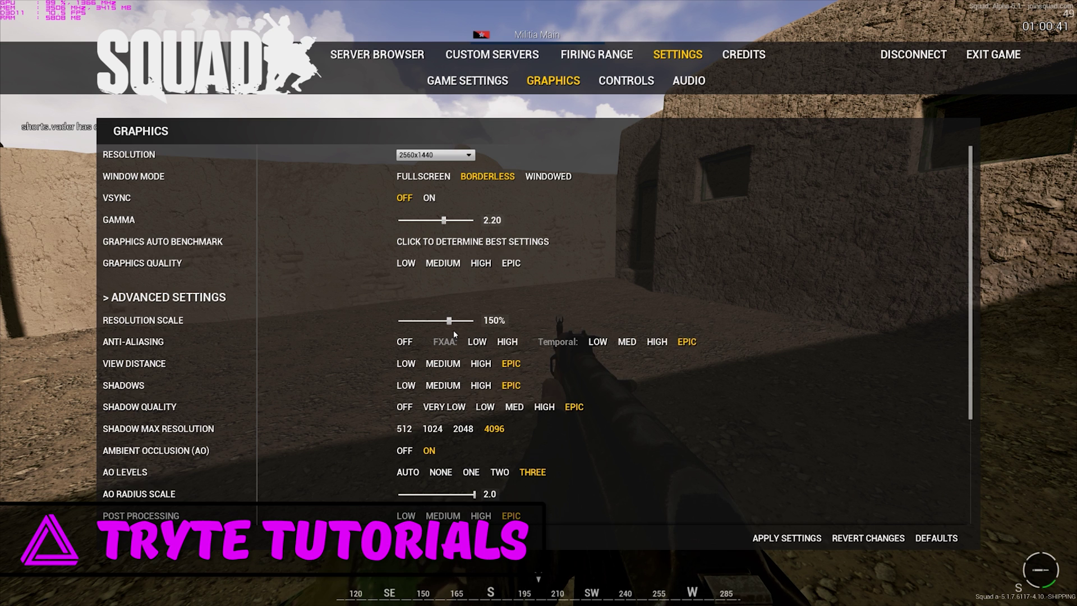
{"action": "scroll", "coordinate": [561, 333], "scroll_direction": "down", "scroll_amount": 2}
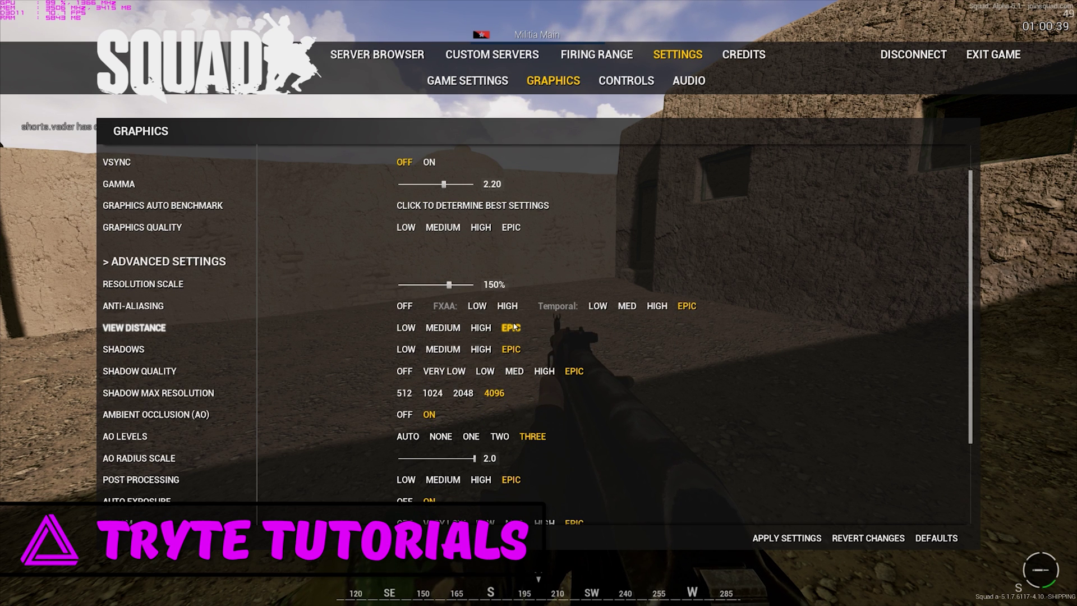
{"action": "scroll", "coordinate": [521, 323], "scroll_direction": "down", "scroll_amount": 2}
{"action": "scroll", "coordinate": [521, 323], "scroll_direction": "down", "scroll_amount": 4}
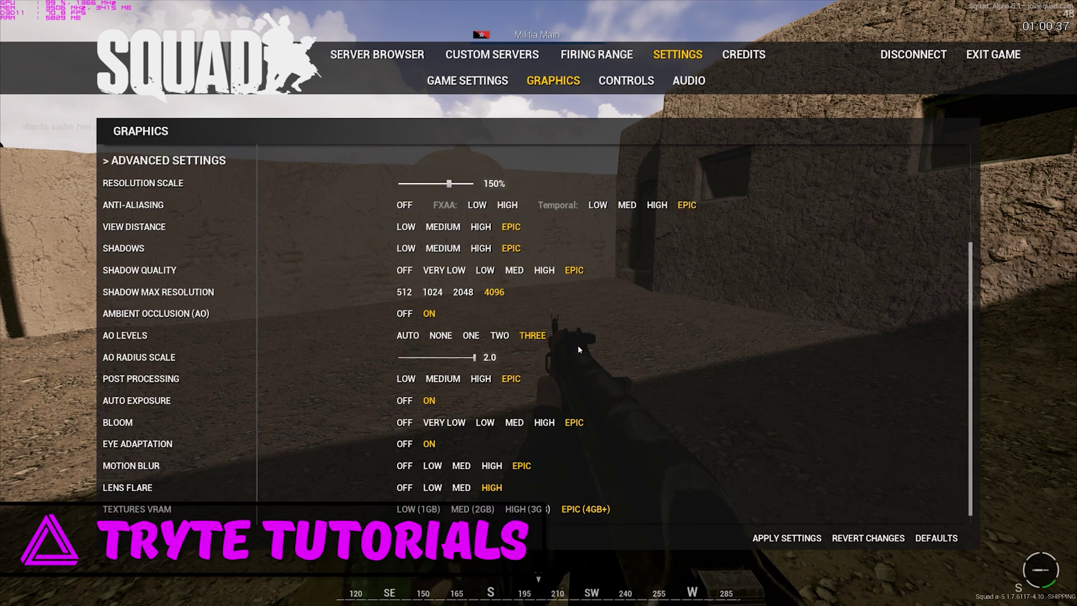
{"action": "scroll", "coordinate": [452, 312], "scroll_direction": "down", "scroll_amount": 1}
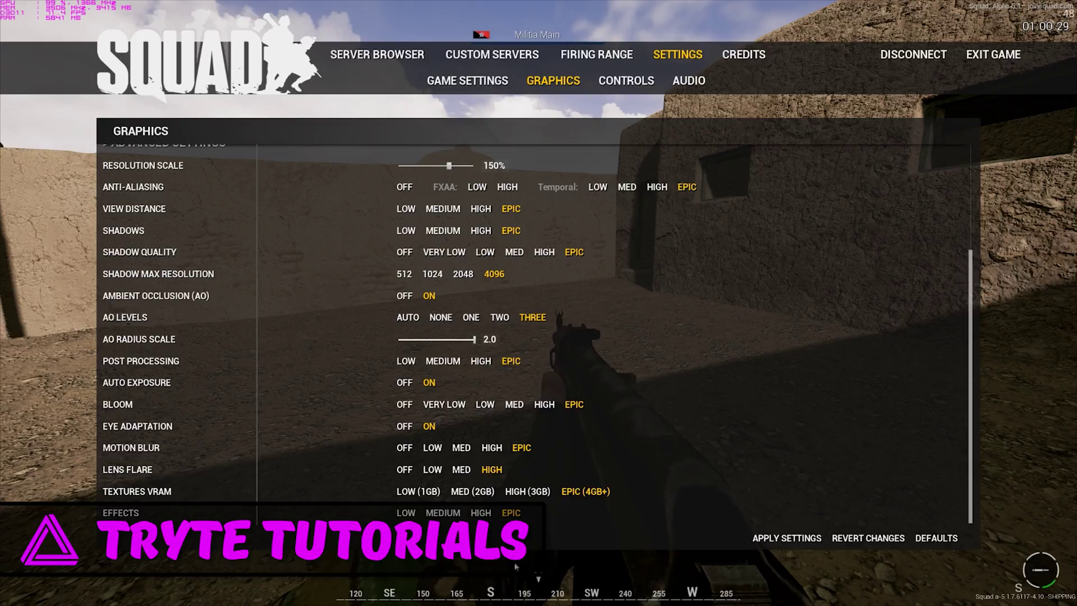
{"action": "scroll", "coordinate": [539, 382], "scroll_direction": "up", "scroll_amount": 5}
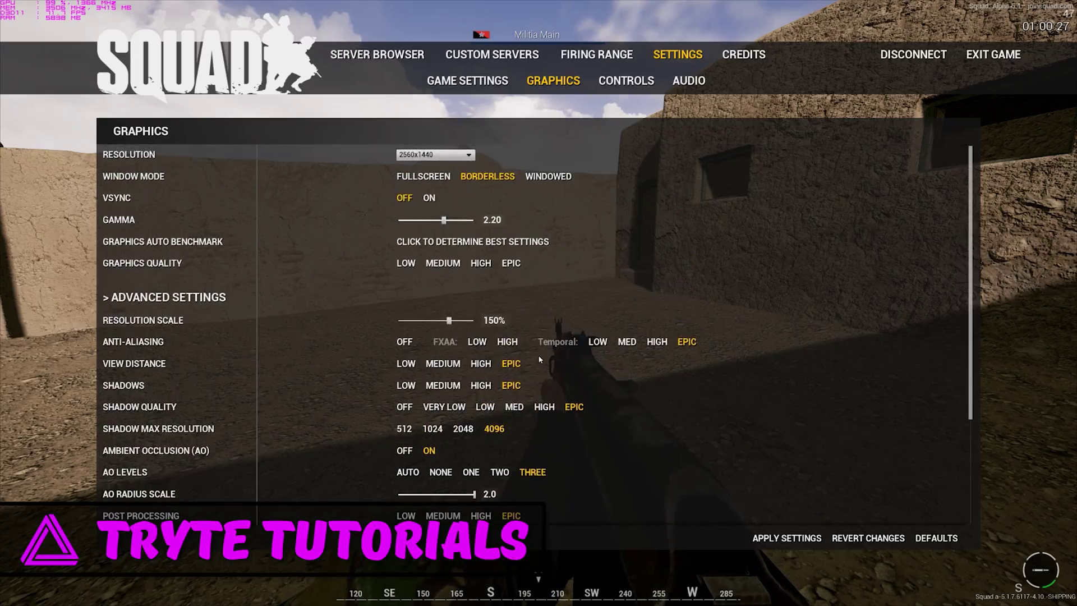
{"action": "key", "text": "Escape"}
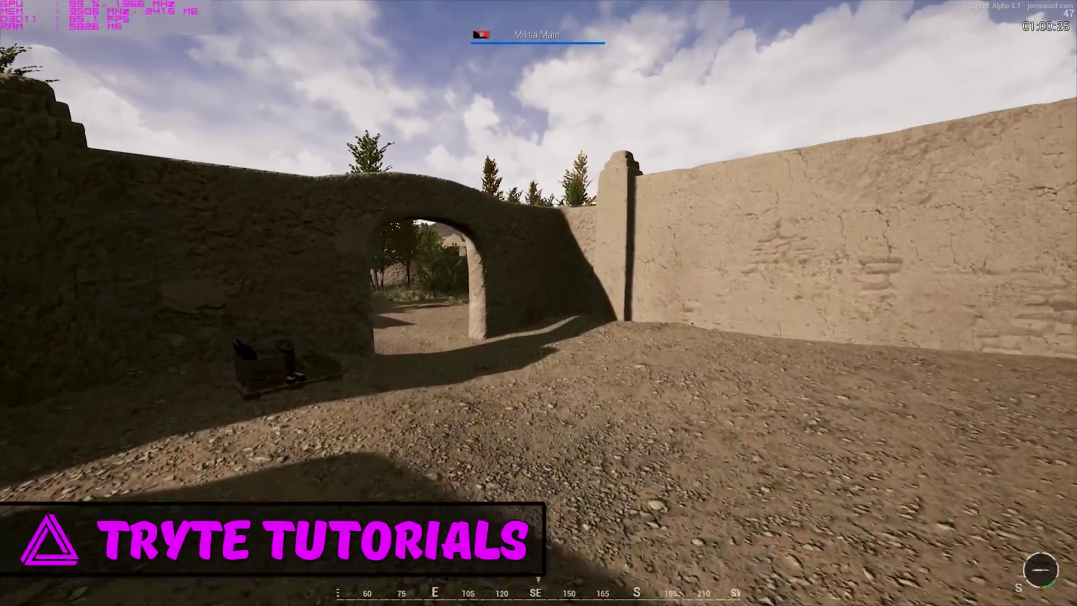
{"action": "key", "text": "w"}
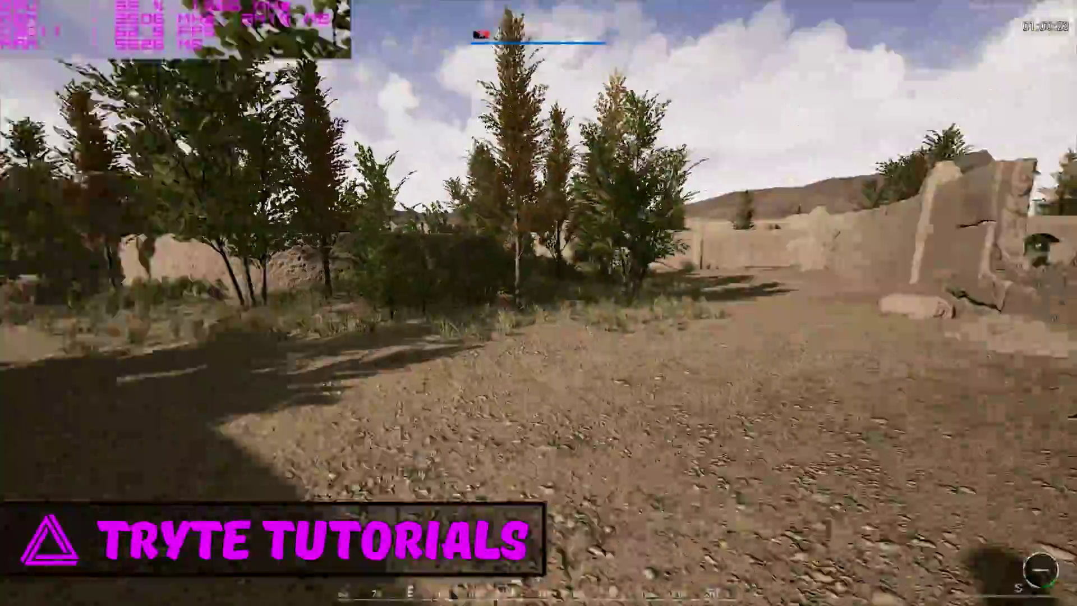
{"action": "key", "text": "w"}
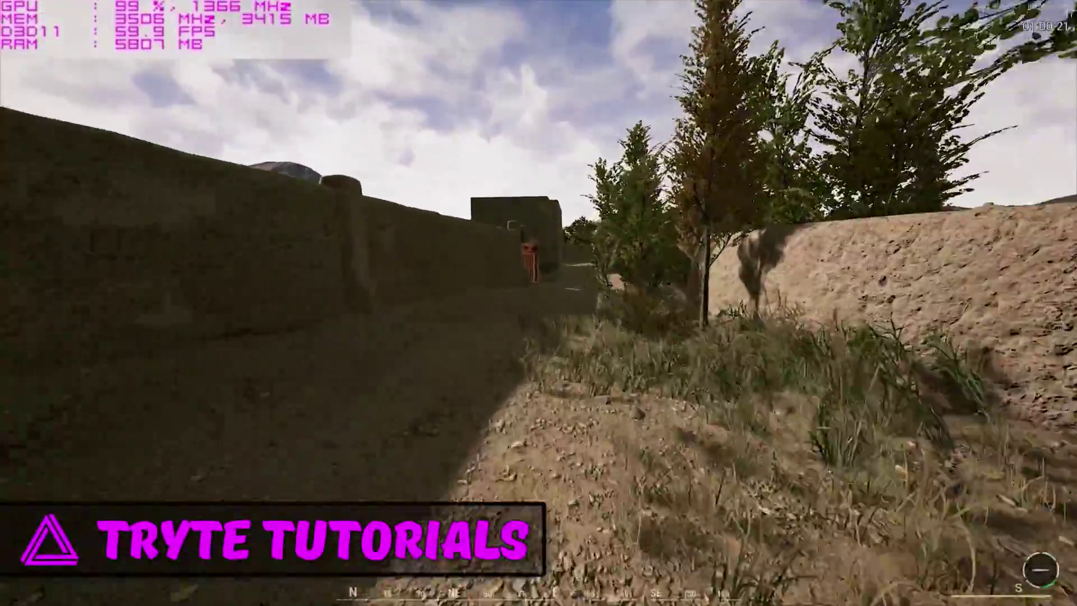
{"action": "key", "text": "w"}
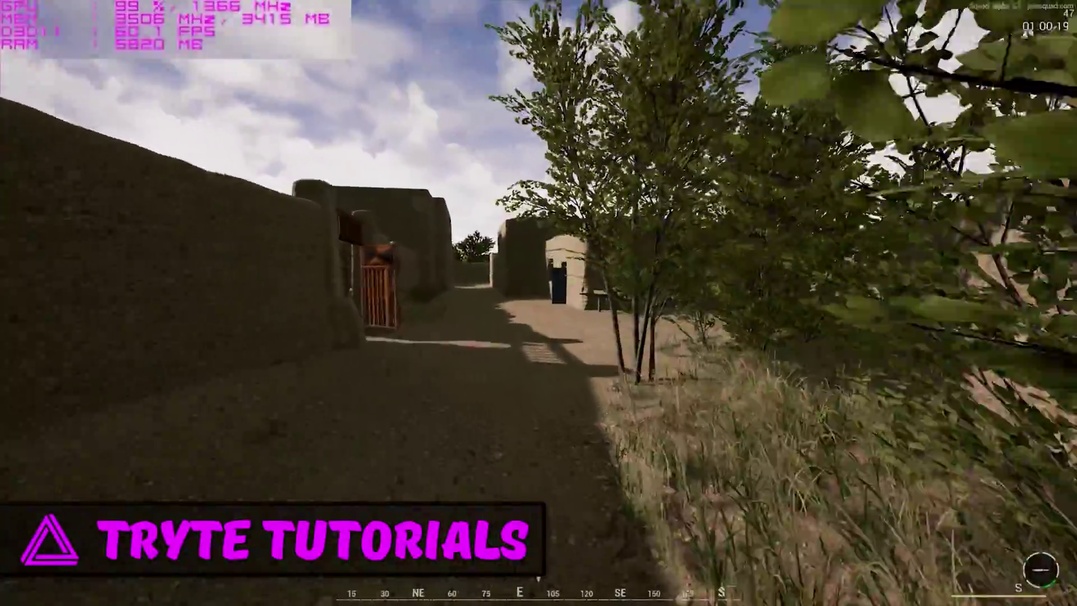
{"action": "key", "text": "w"}
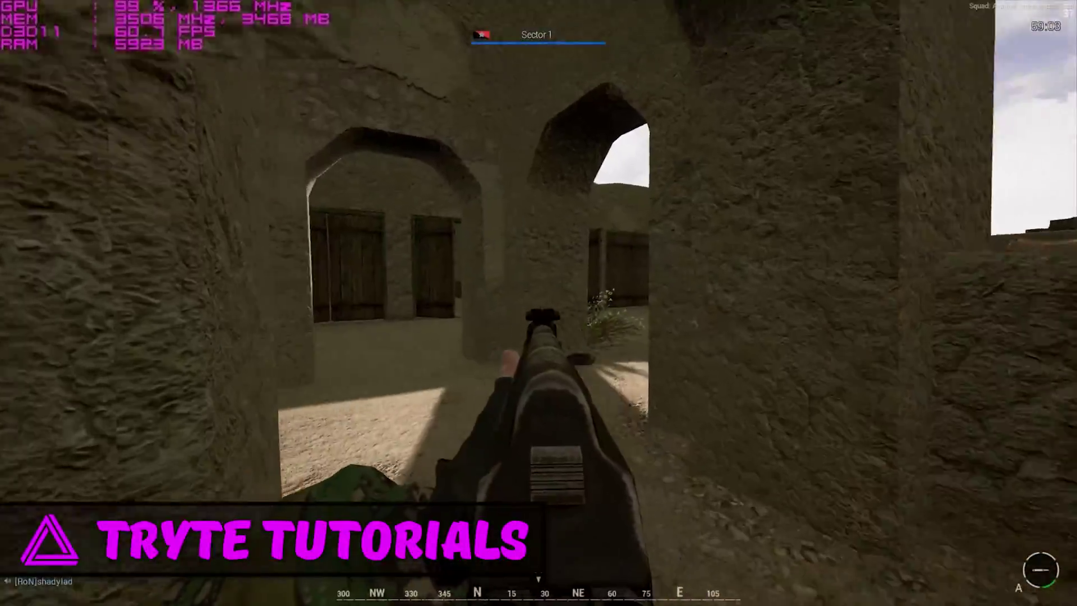
{"action": "key", "text": "w"}
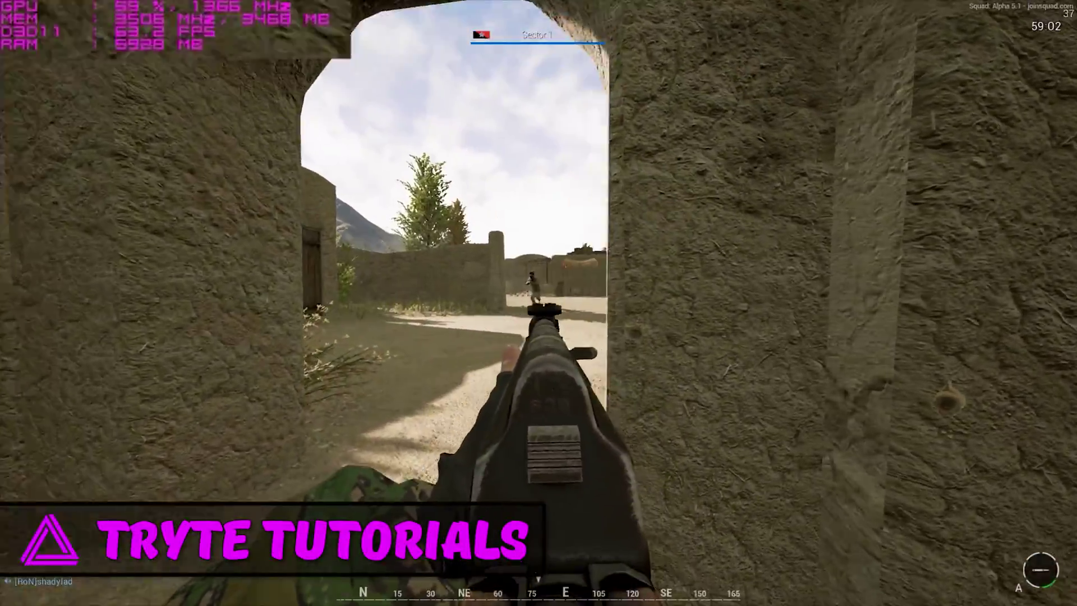
{"action": "left_click", "coordinate": [539, 302]}
{"action": "key", "text": "s"}
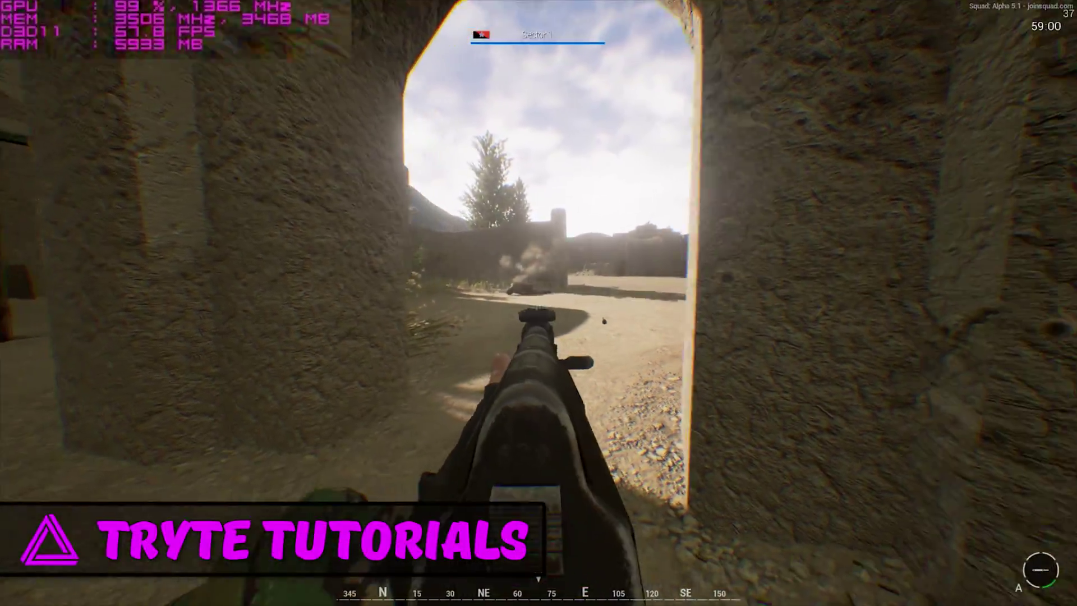
{"action": "key", "text": "d"}
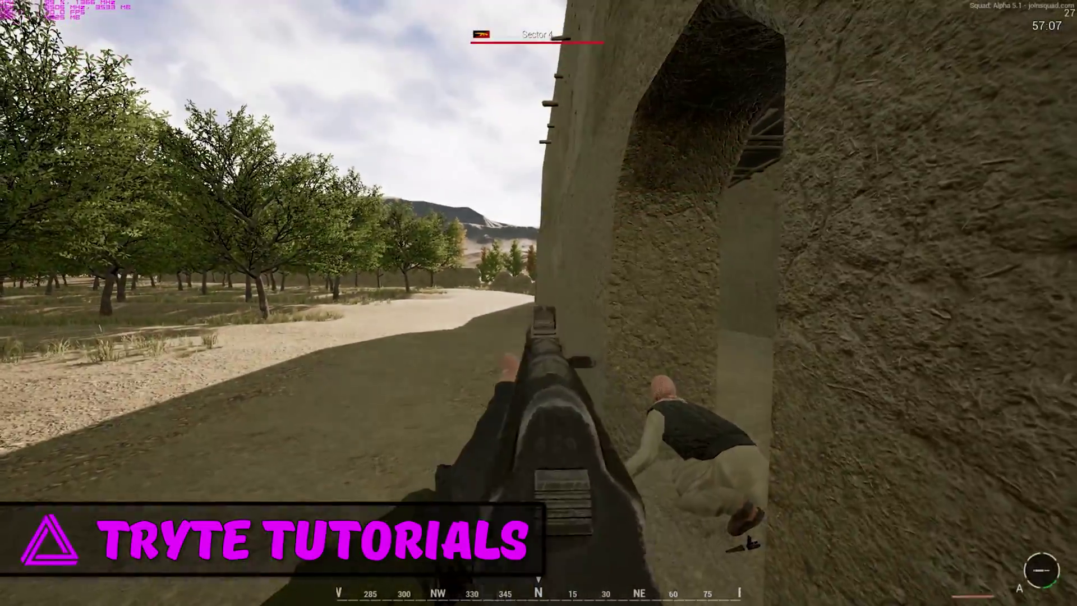
{"action": "key", "text": "w"}
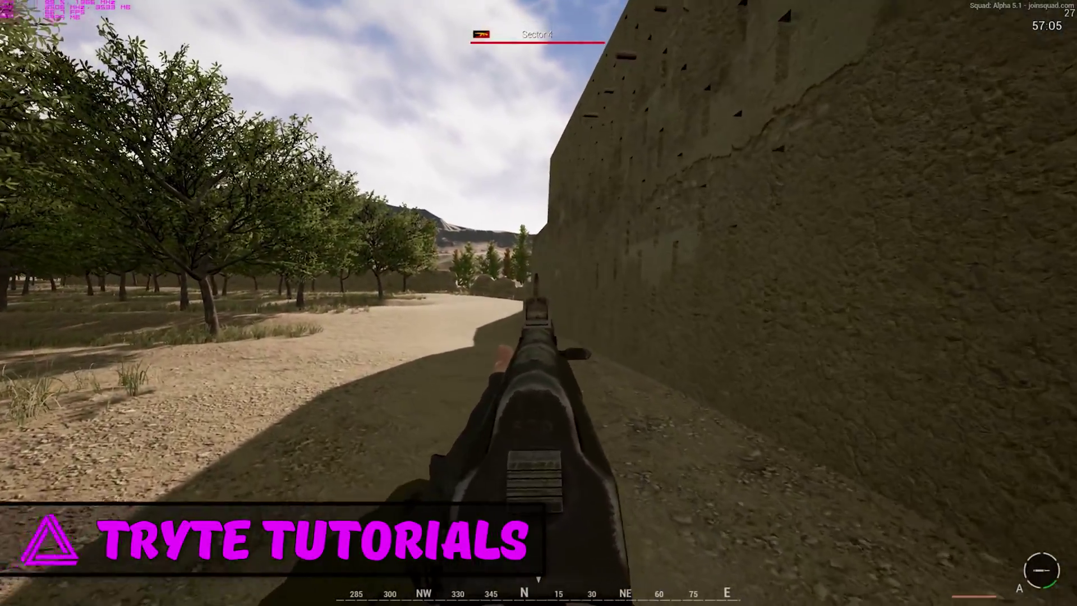
{"action": "key", "text": "w"}
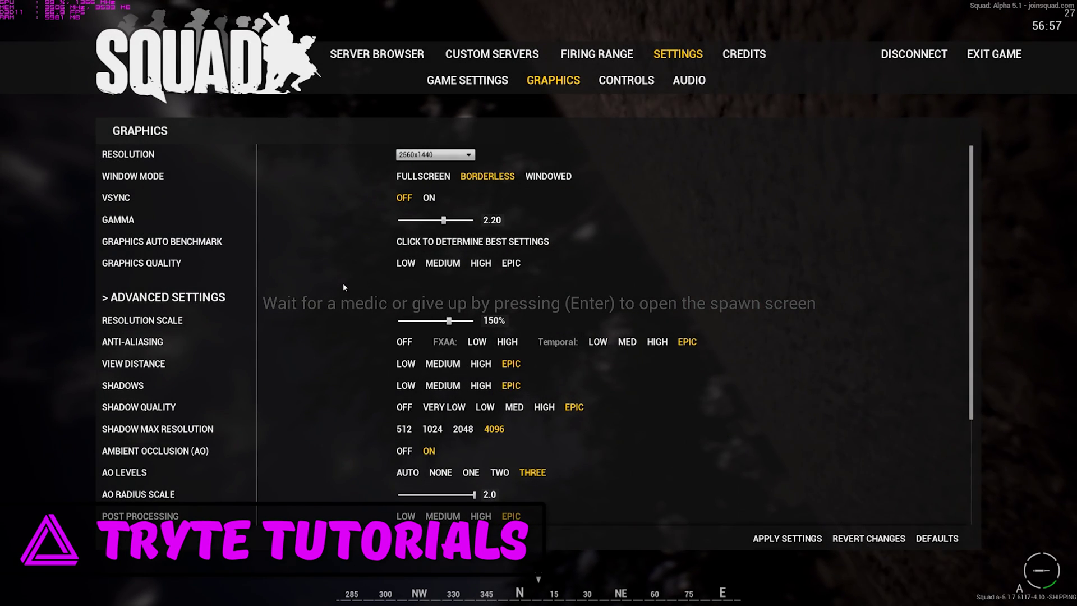
Open the spawn screen and give up waiting for a medic.
{"action": "key", "text": "Return"}
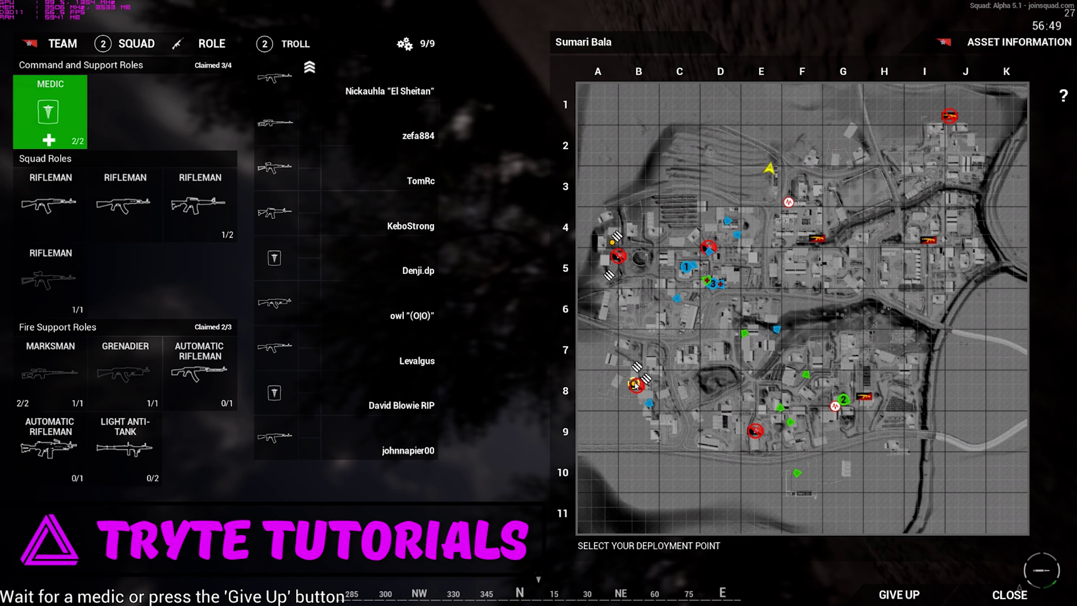
{"action": "left_click", "coordinate": [897, 586]}
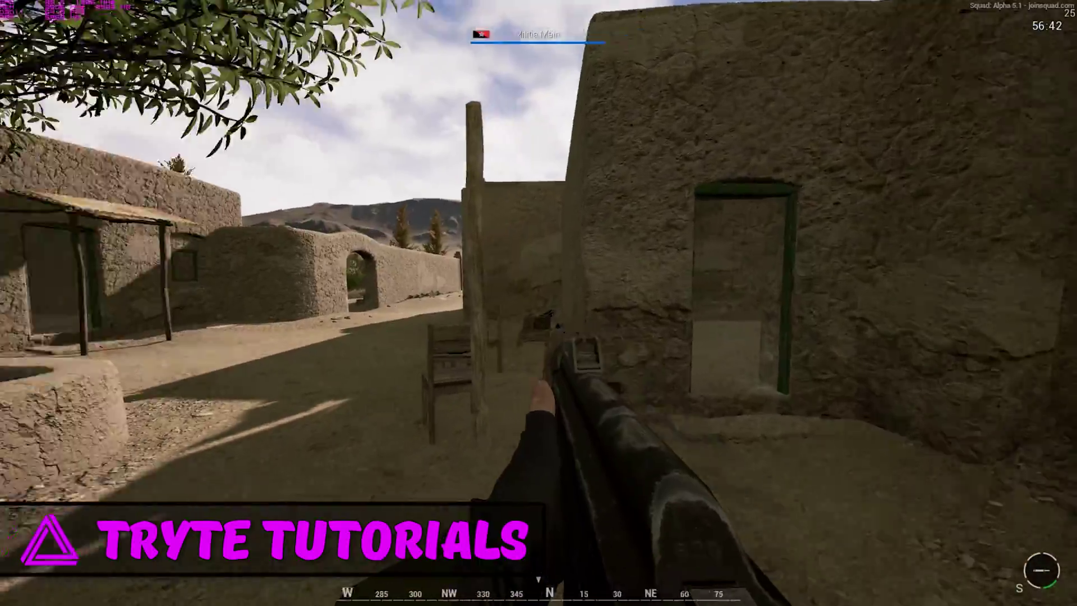
{"action": "key", "text": "w"}
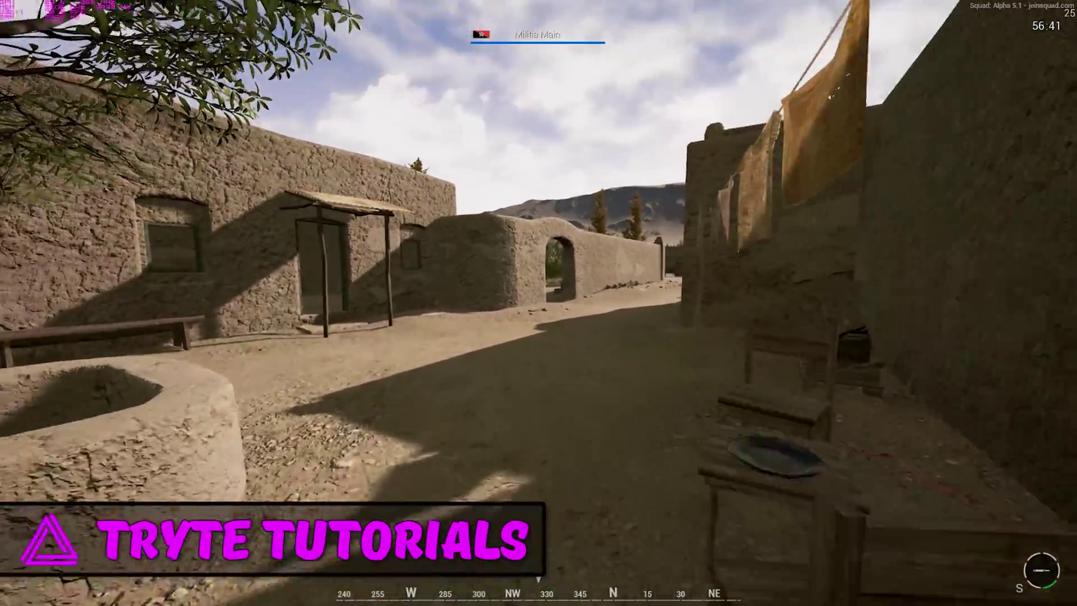
{"action": "key", "text": "w"}
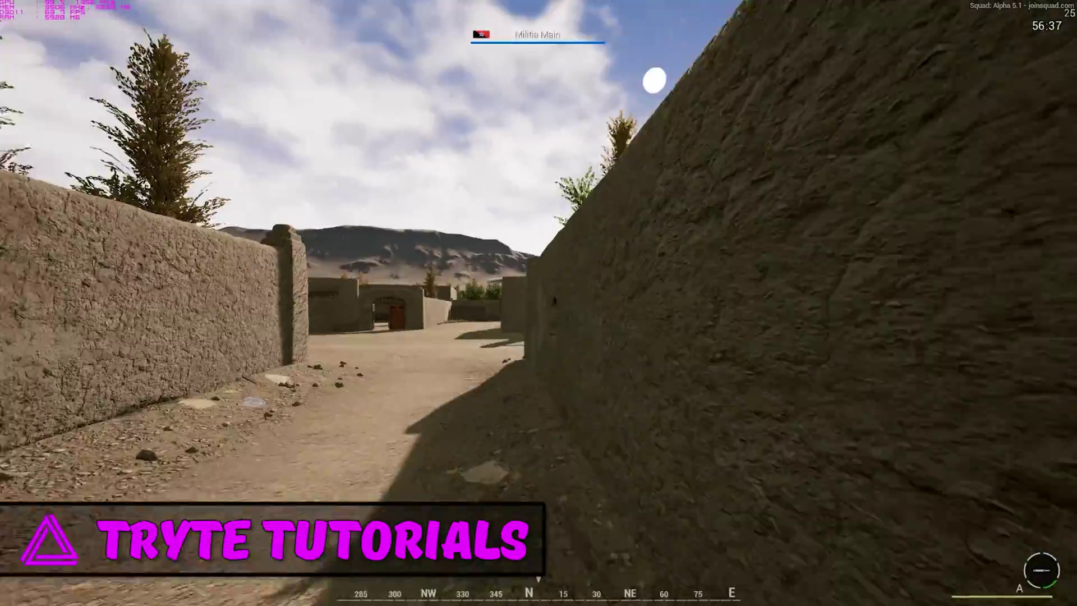
{"action": "key", "text": "w"}
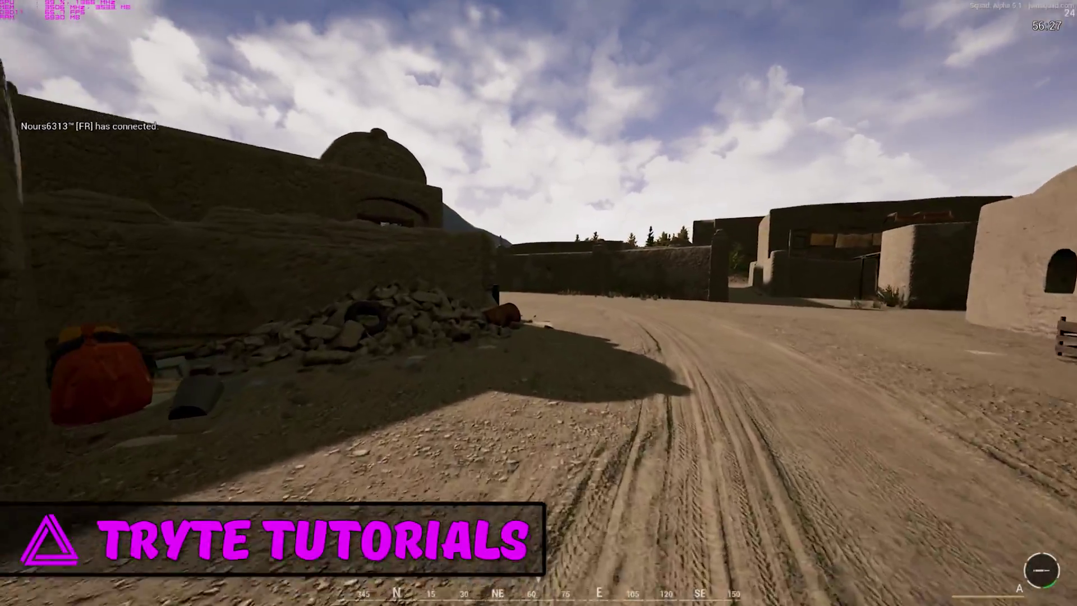
{"action": "key", "text": "shift+w"}
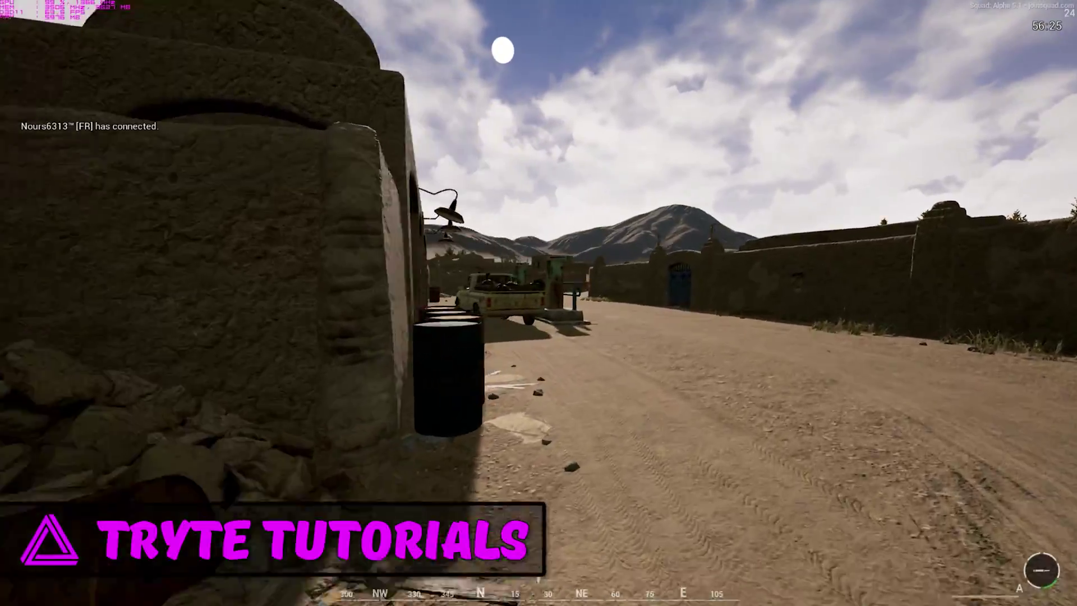
{"action": "key", "text": "w"}
{"action": "key", "text": "d"}
{"action": "key", "text": "w"}
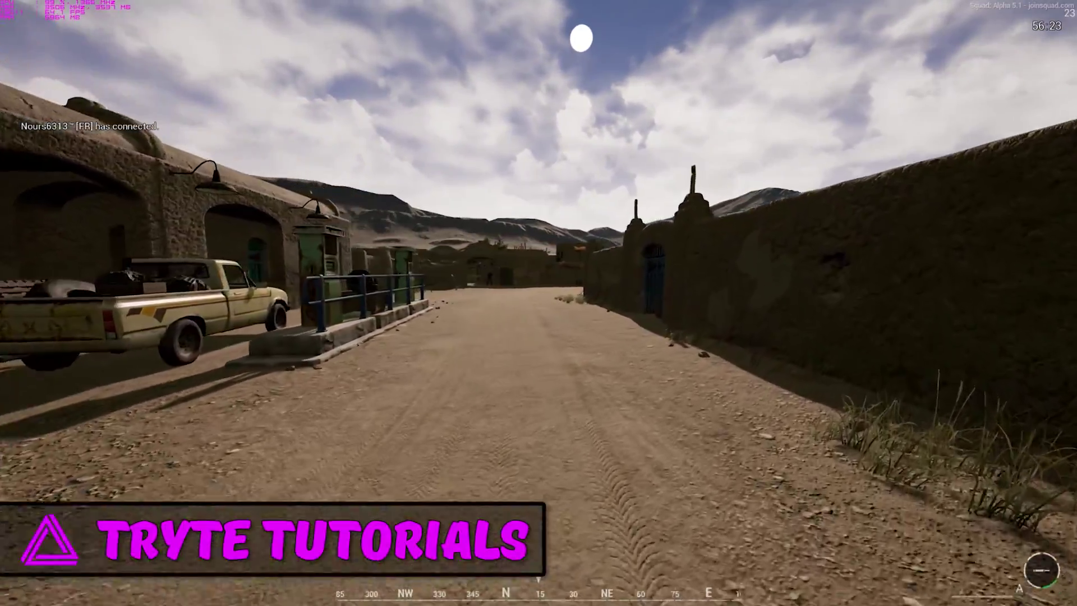
{"action": "key", "text": "shift+w"}
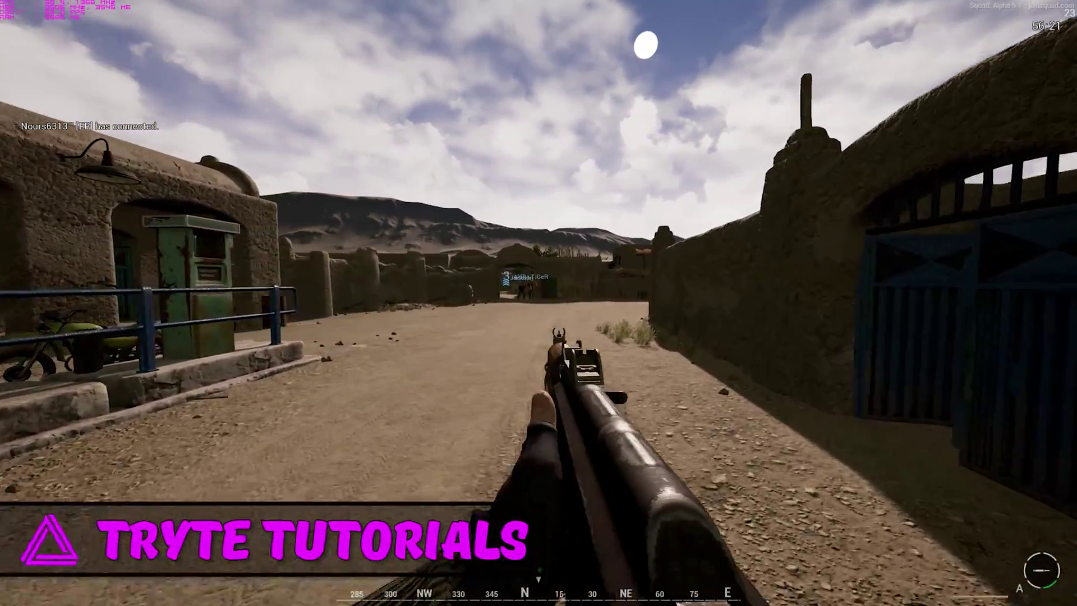
{"action": "key", "text": "shift+w"}
{"action": "key", "text": "w"}
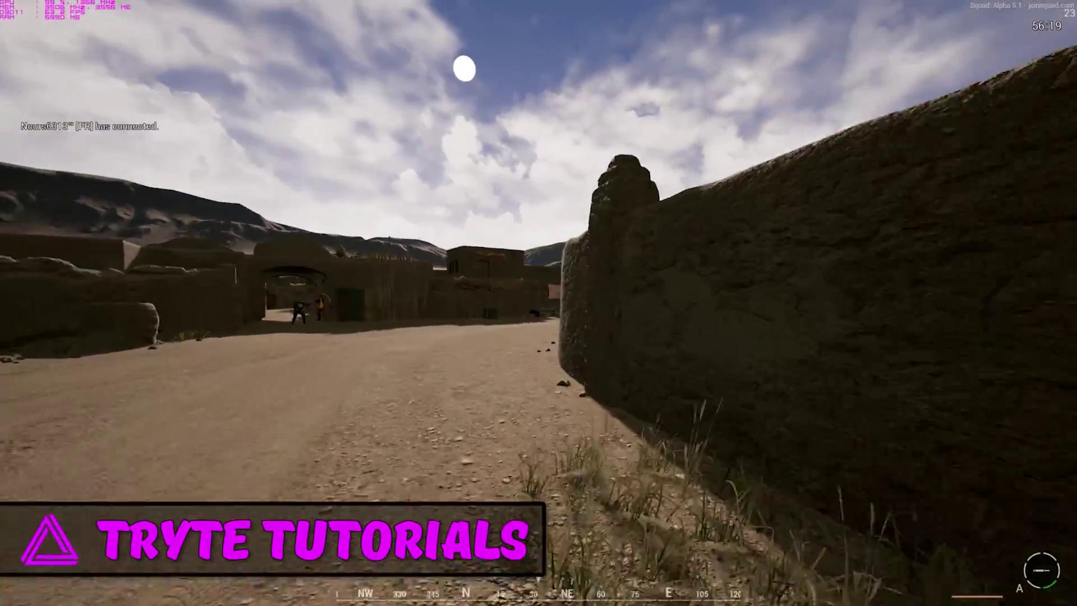
{"action": "key", "text": "w"}
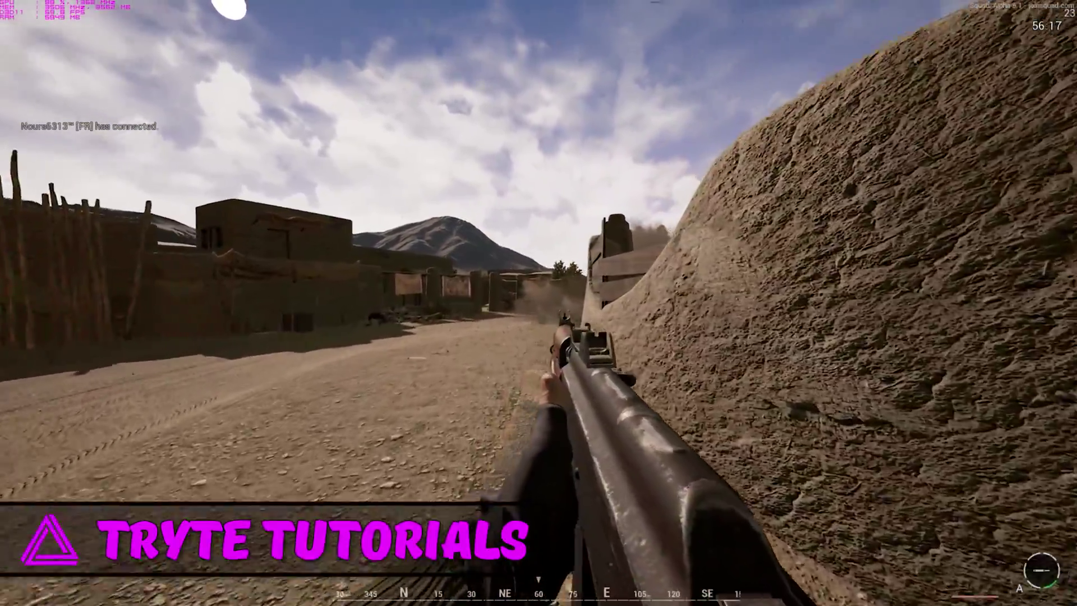
{"action": "key", "text": "w"}
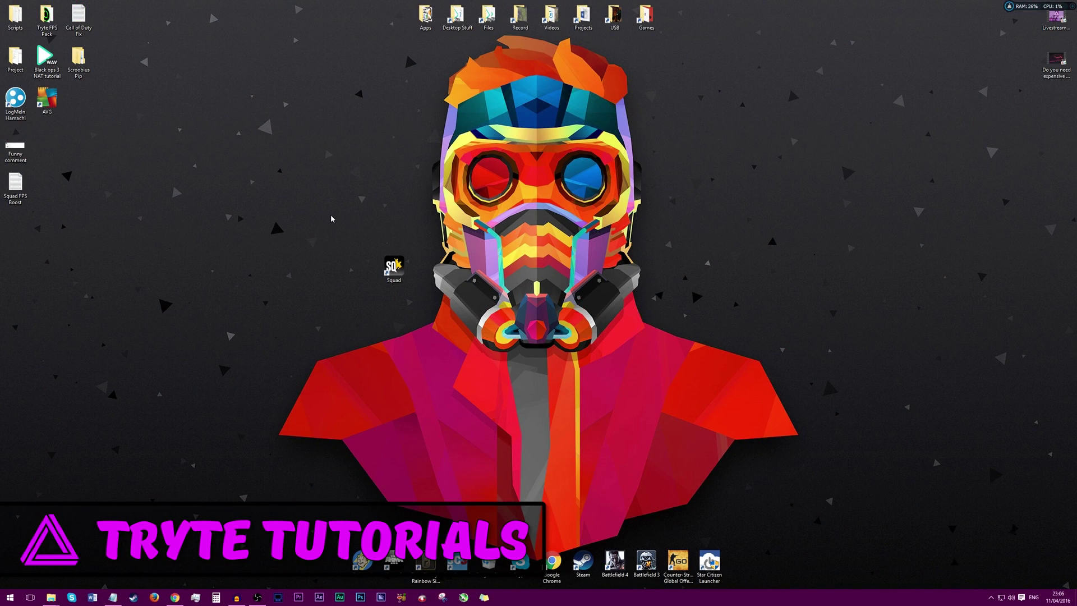
Switch to Chrome and bring up the AMD driver download page.
{"action": "left_click", "coordinate": [175, 598]}
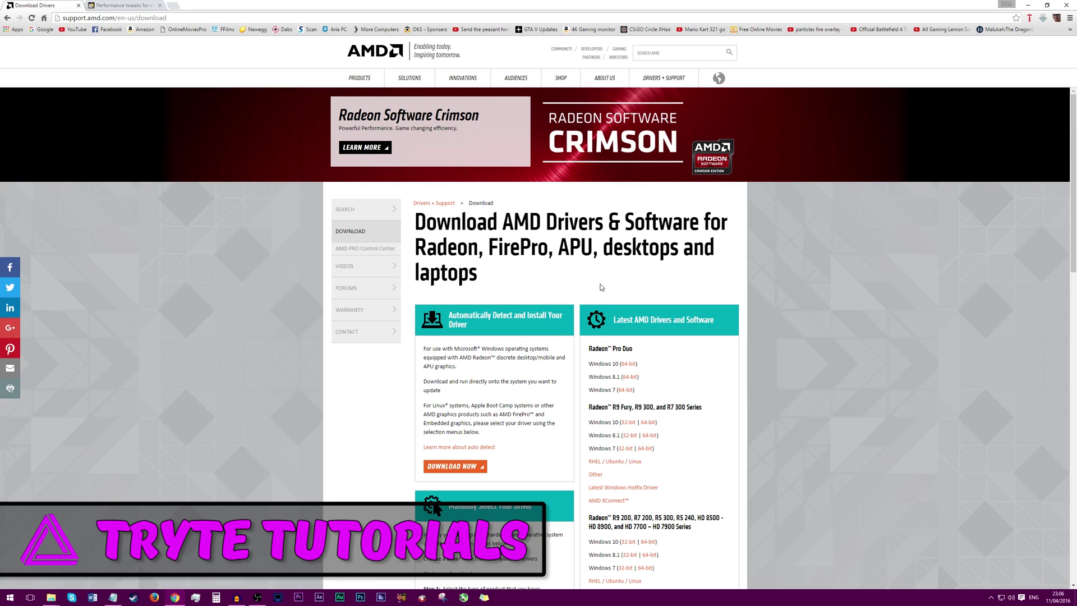
Open NVIDIA GeForce Experience and start downloading the GeForce Game Ready Driver version 364.72.
{"action": "left_click", "coordinate": [991, 597]}
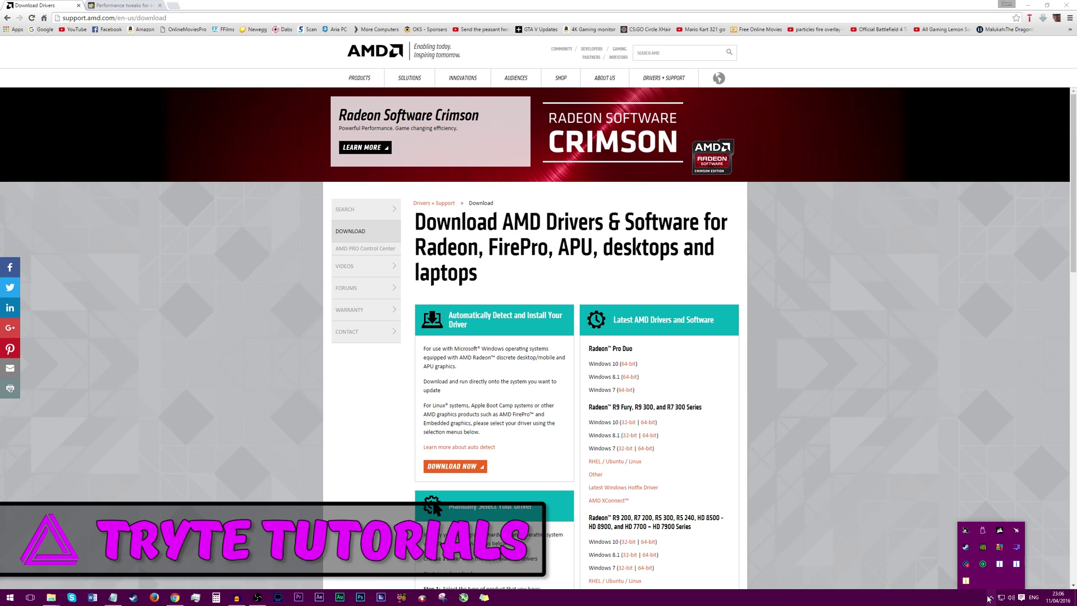
{"action": "right_click", "coordinate": [987, 552]}
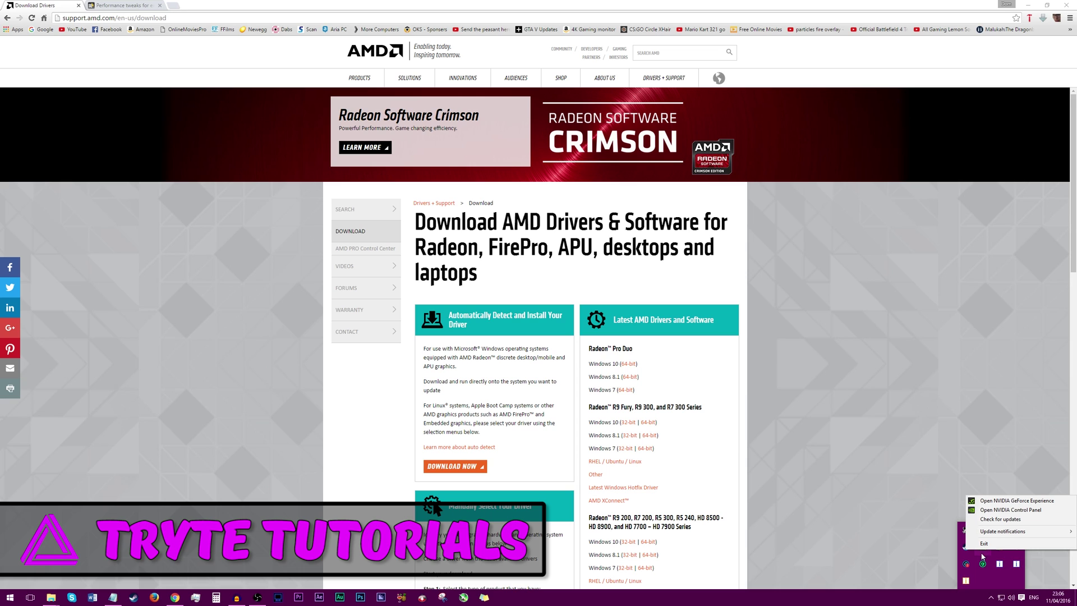
{"action": "left_click", "coordinate": [1001, 500]}
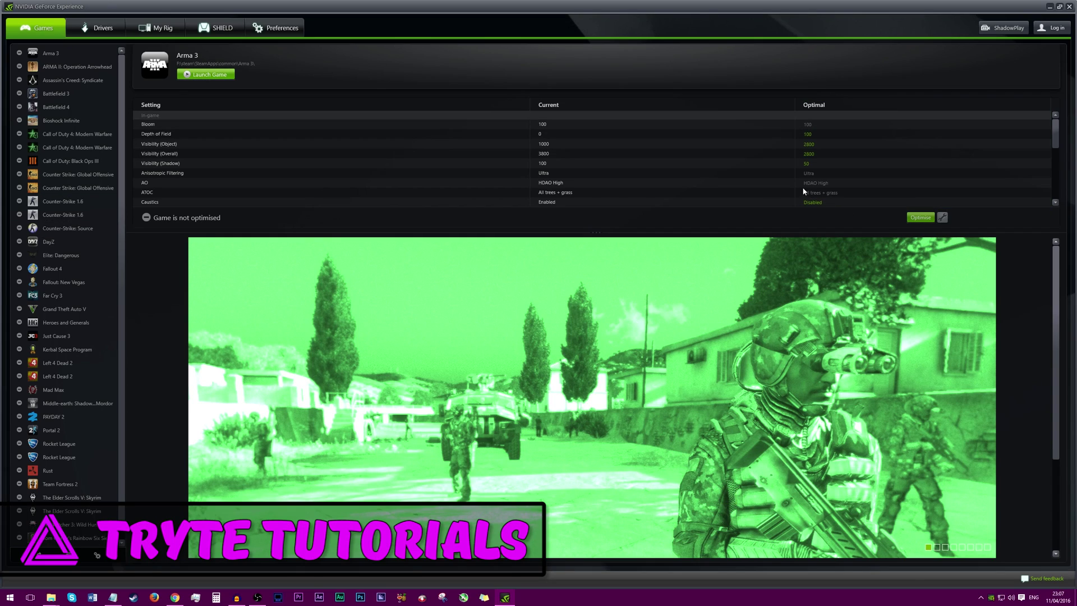
{"action": "left_click", "coordinate": [90, 30]}
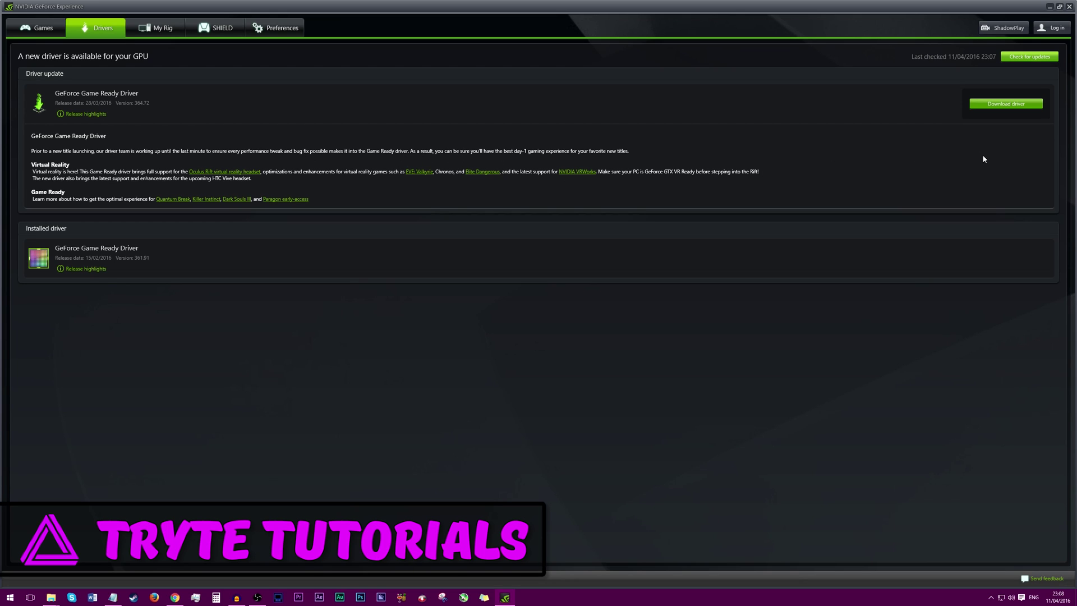
{"action": "left_click", "coordinate": [1006, 105]}
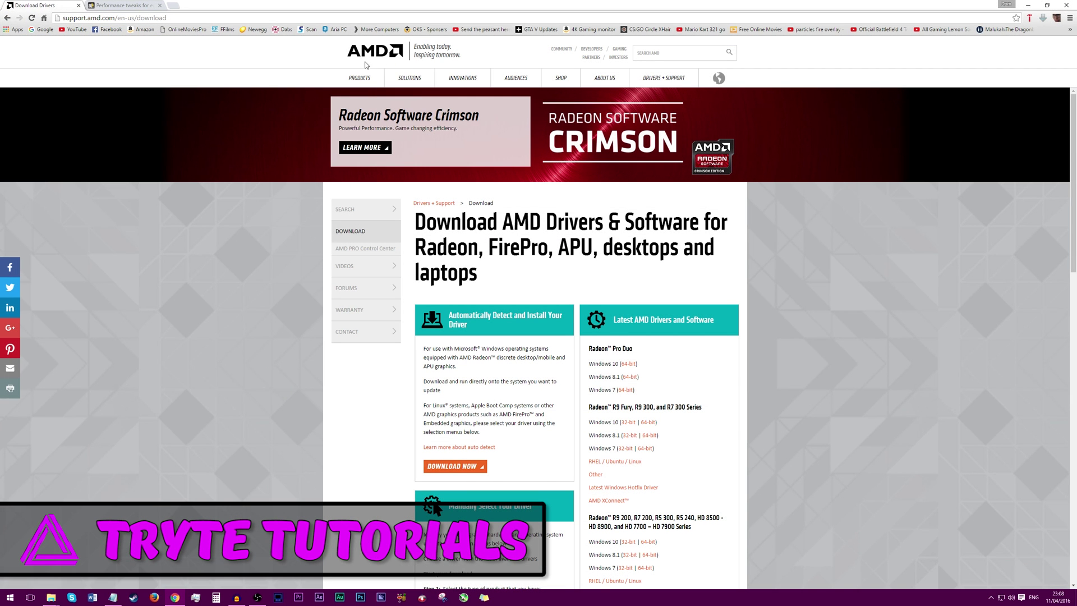
Examine the manual driver selection form on AMD's driver download page in Chrome.
{"action": "left_click", "coordinate": [168, 19]}
{"action": "scroll", "coordinate": [561, 253], "scroll_direction": "down", "scroll_amount": 5}
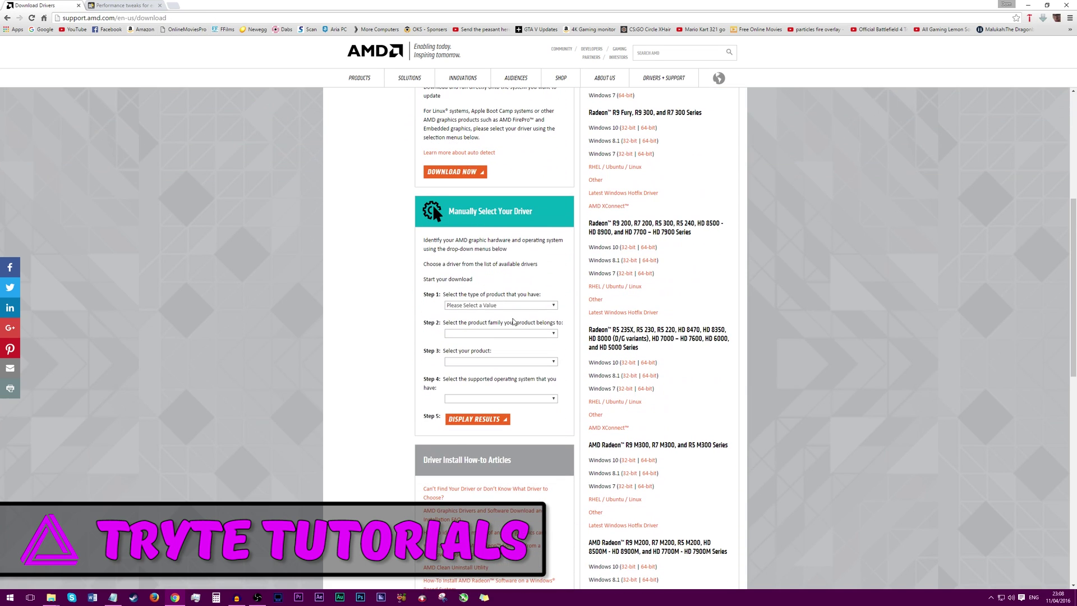
Display AMD drivers for Desktop Graphics, Radeon R9 Series, Radeon R9 3xx Series on Windows 10 - 64 Bit, then close the results page.
{"action": "left_click", "coordinate": [476, 307]}
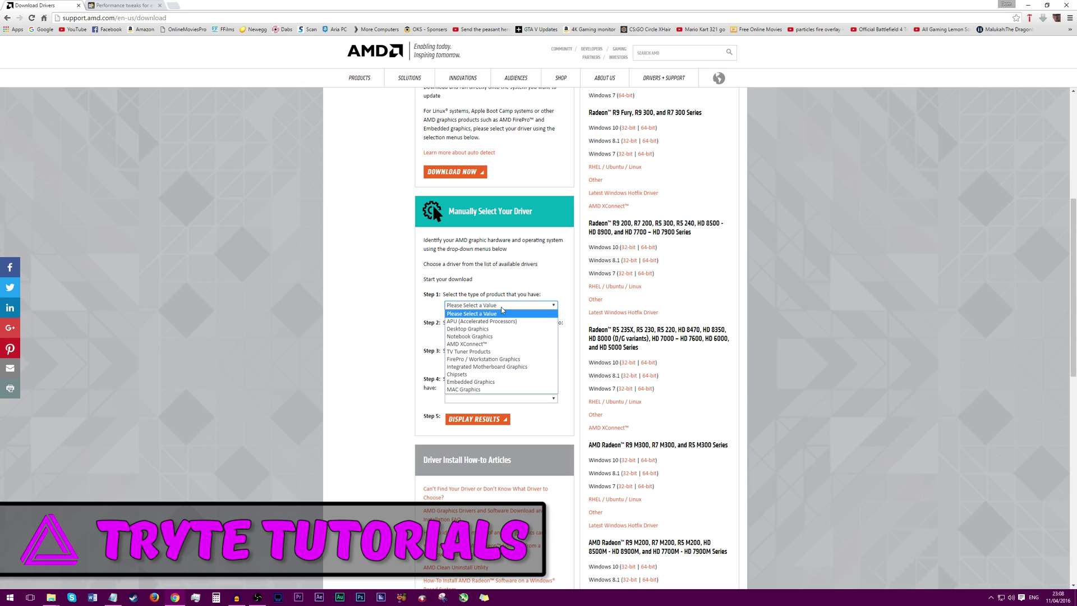
{"action": "left_click", "coordinate": [501, 330]}
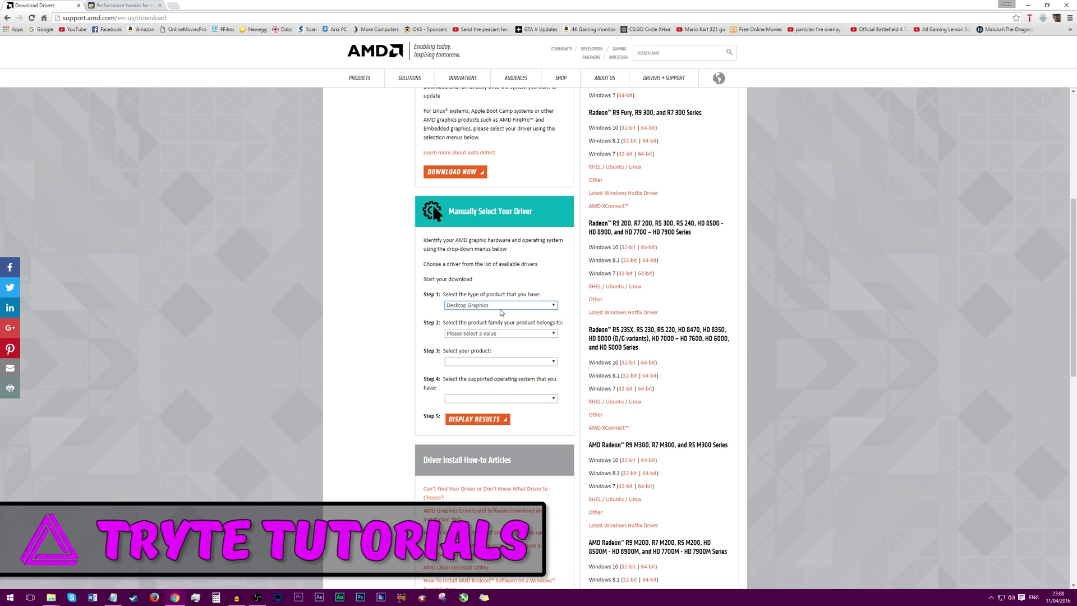
{"action": "left_click", "coordinate": [504, 333]}
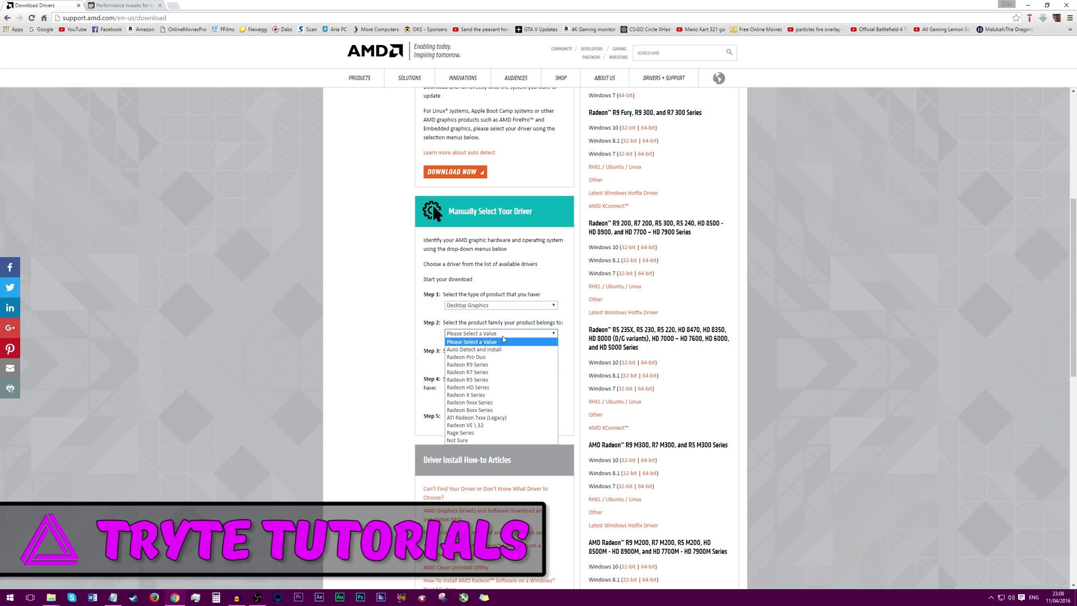
{"action": "left_click", "coordinate": [484, 367]}
{"action": "left_click", "coordinate": [486, 362]}
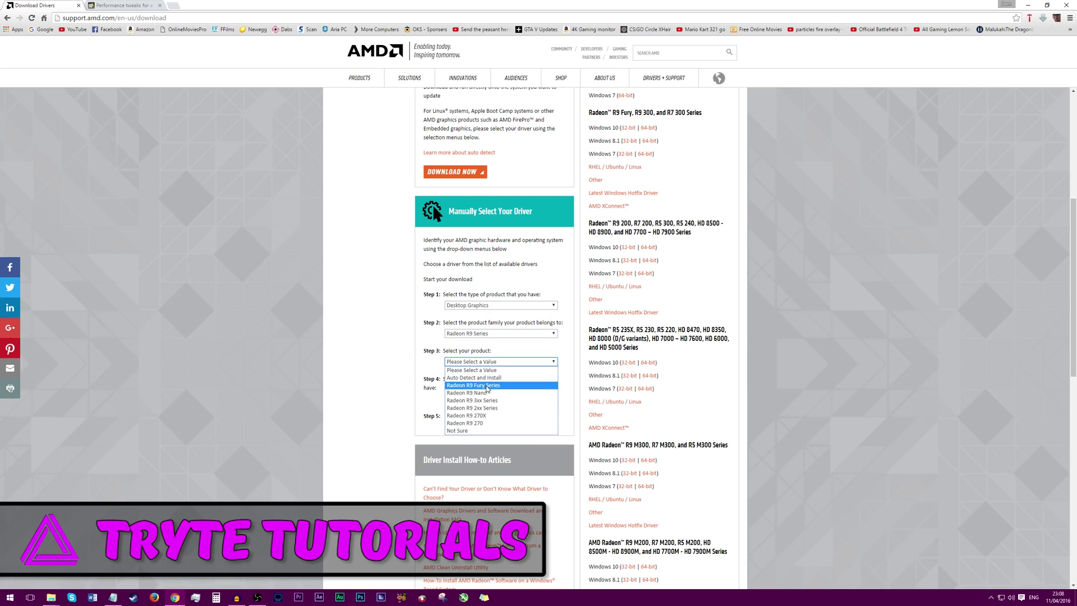
{"action": "left_click", "coordinate": [490, 402]}
{"action": "left_click", "coordinate": [490, 400]}
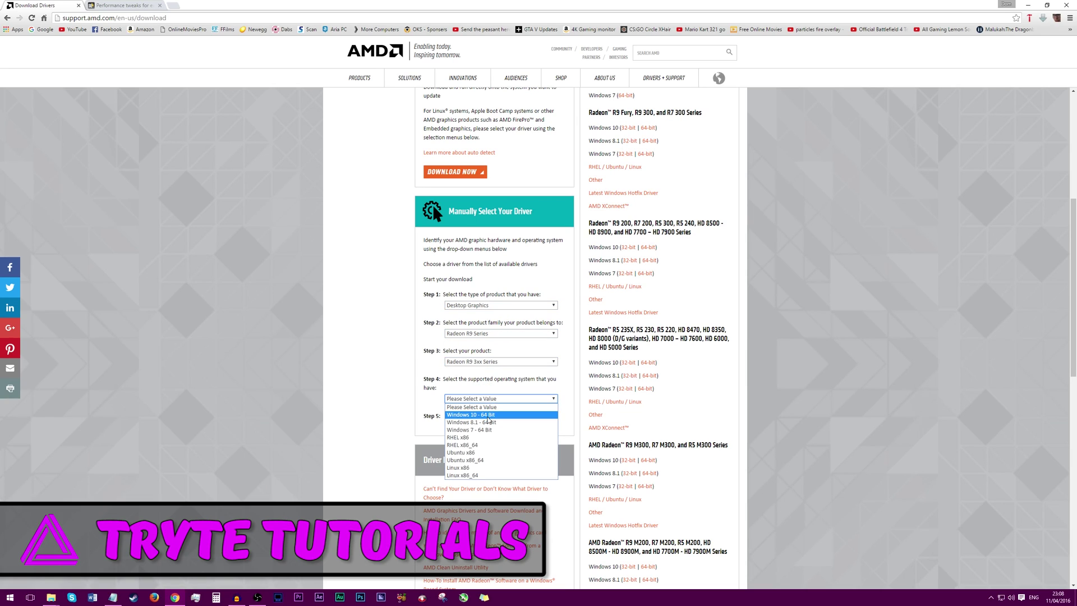
{"action": "left_click", "coordinate": [480, 418]}
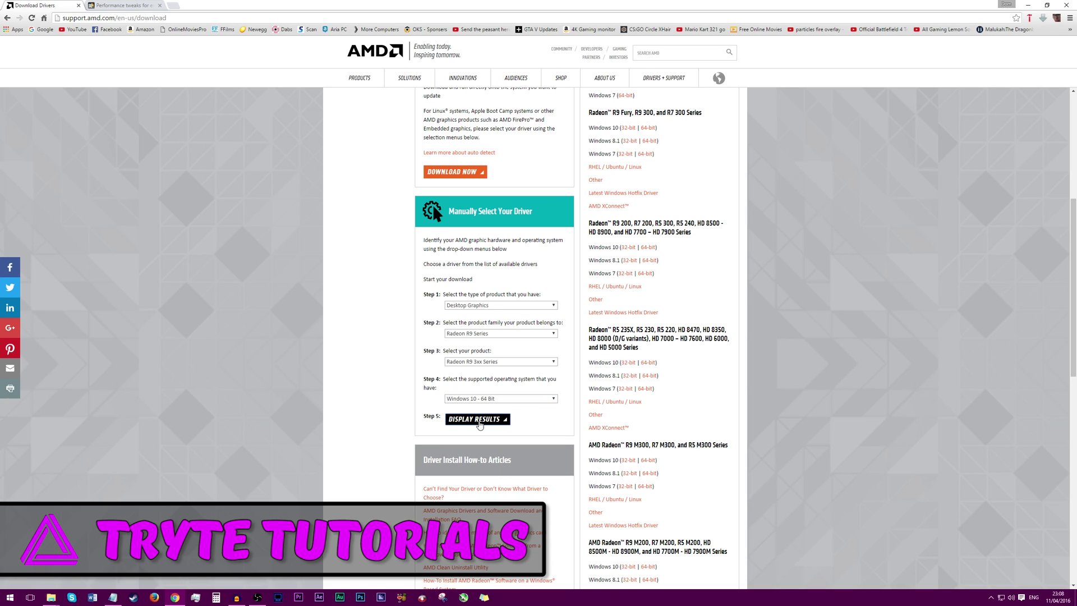
{"action": "left_click", "coordinate": [478, 417]}
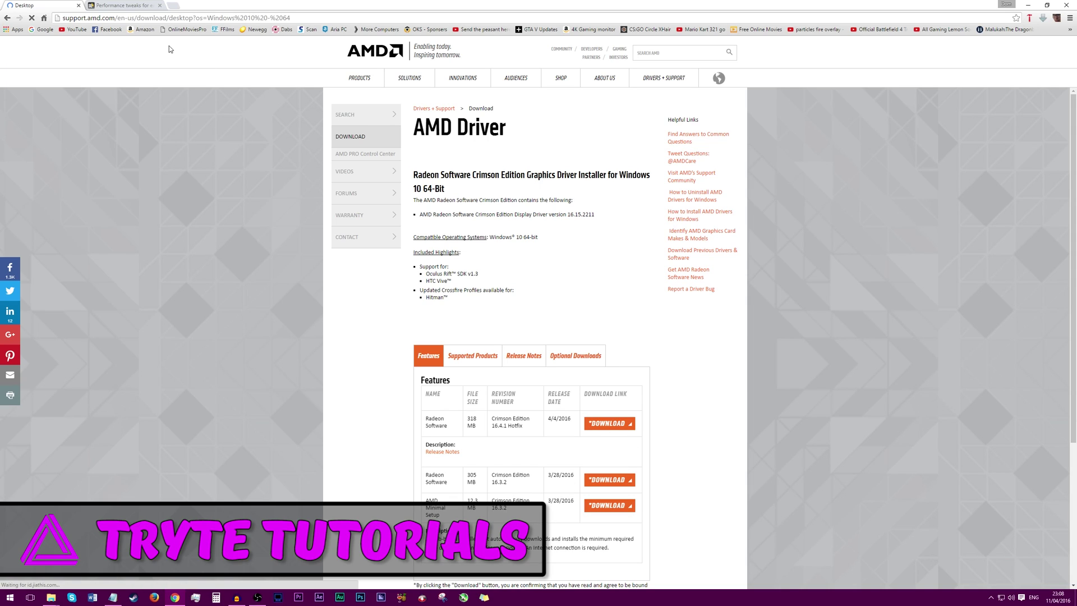
{"action": "left_click", "coordinate": [78, 6]}
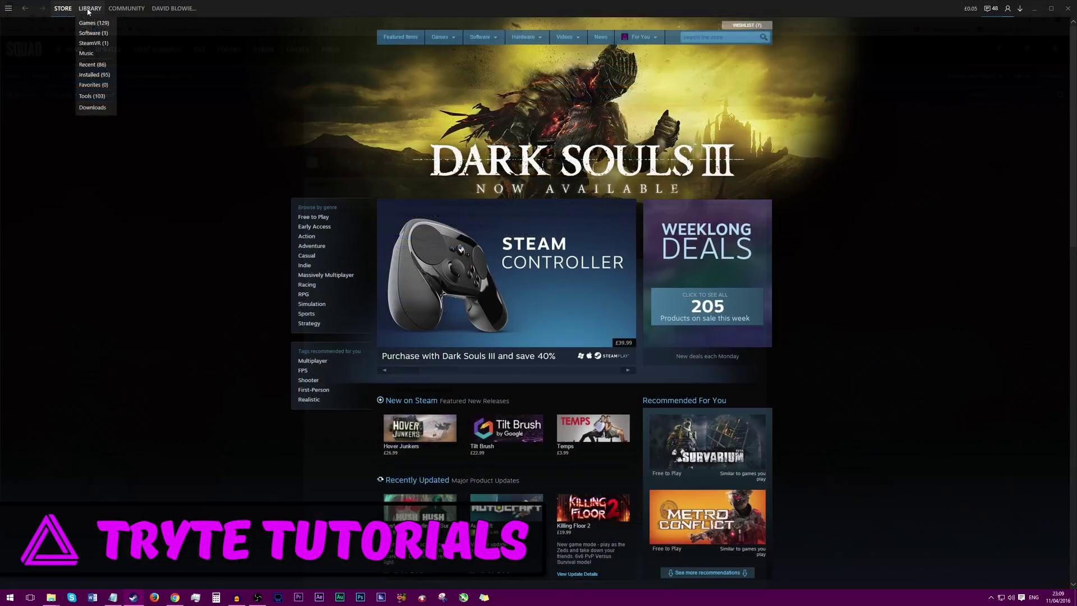
Set Squad's launch options to -nomansky in the Steam library.
{"action": "left_click", "coordinate": [90, 9]}
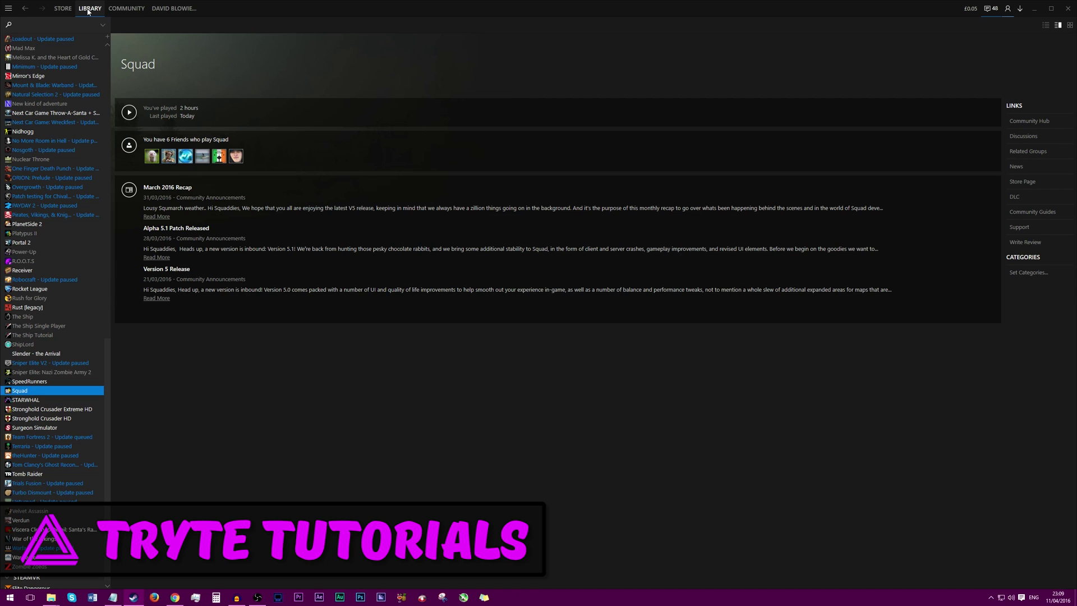
{"action": "right_click", "coordinate": [24, 392]}
{"action": "left_click", "coordinate": [57, 501]}
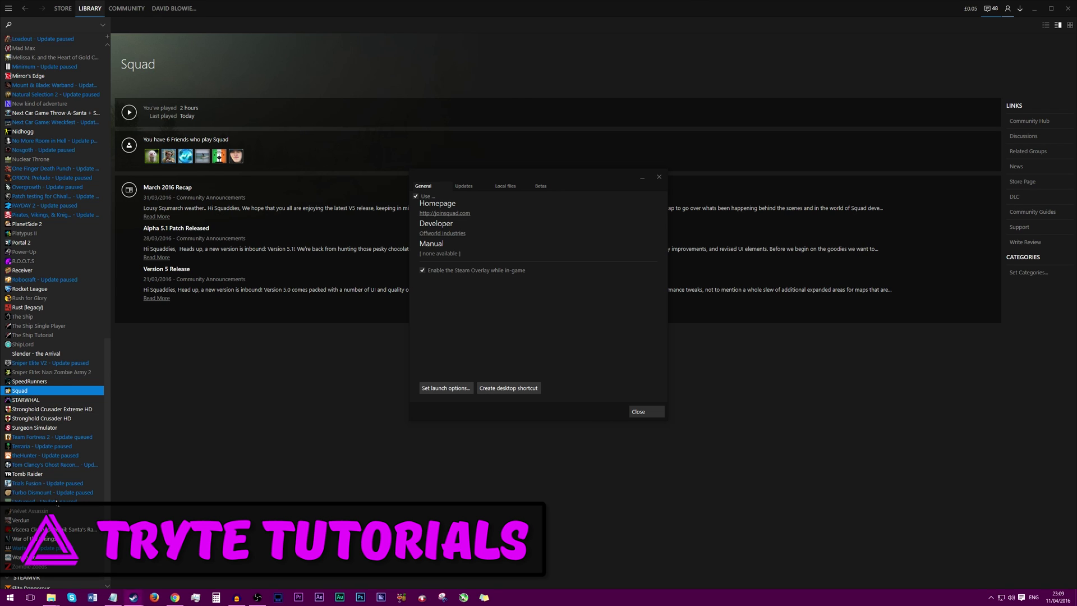
{"action": "left_click", "coordinate": [439, 388]}
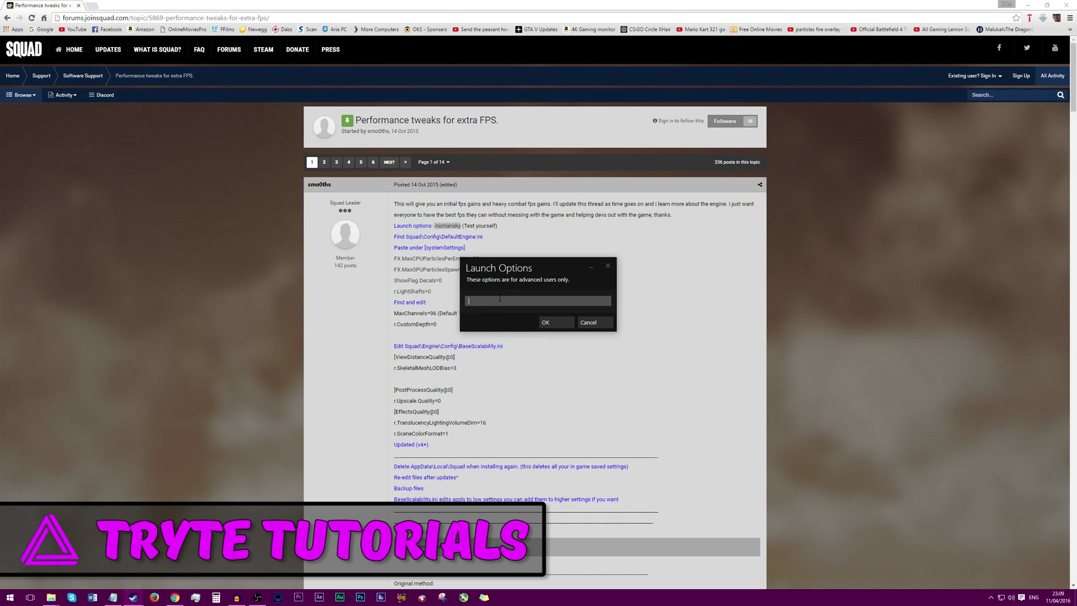
{"action": "type", "text": "-nomansky"}
{"action": "left_click", "coordinate": [547, 324]}
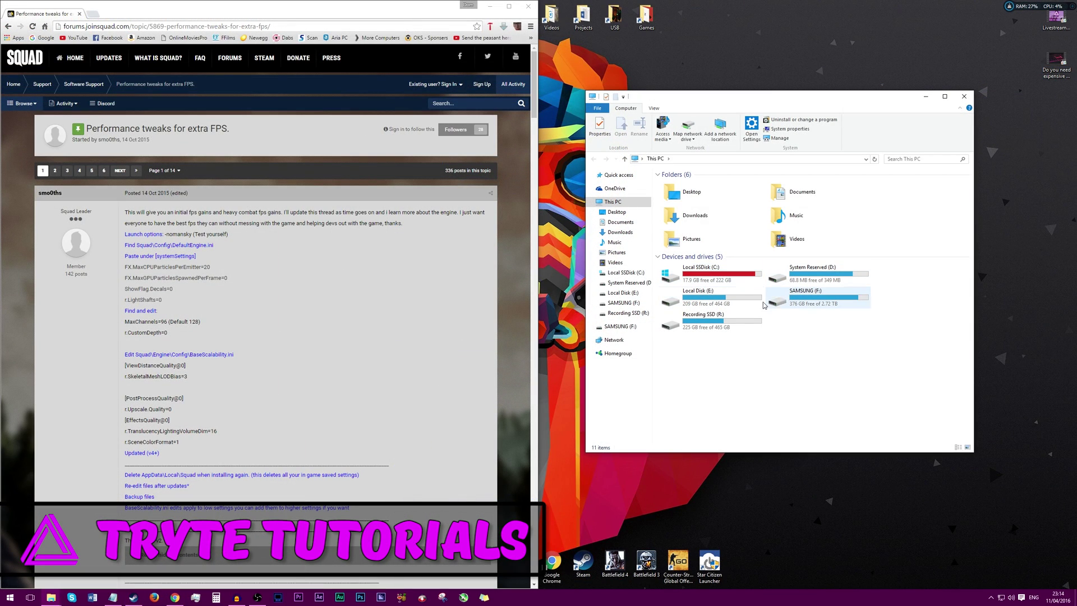
In File Explorer, open the Squad\Squad\Config folder under Games\steamapps\common on the Recording SSD (R:) drive.
{"action": "double_click", "coordinate": [705, 315]}
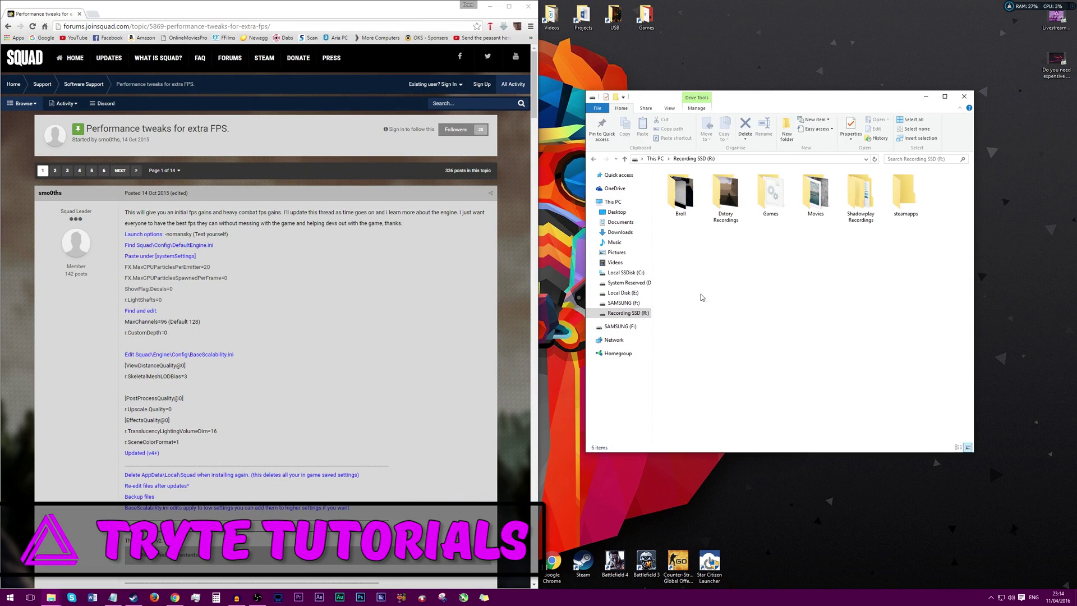
{"action": "double_click", "coordinate": [771, 194]}
{"action": "double_click", "coordinate": [691, 203]}
{"action": "left_click", "coordinate": [693, 189]}
{"action": "double_click", "coordinate": [693, 190]}
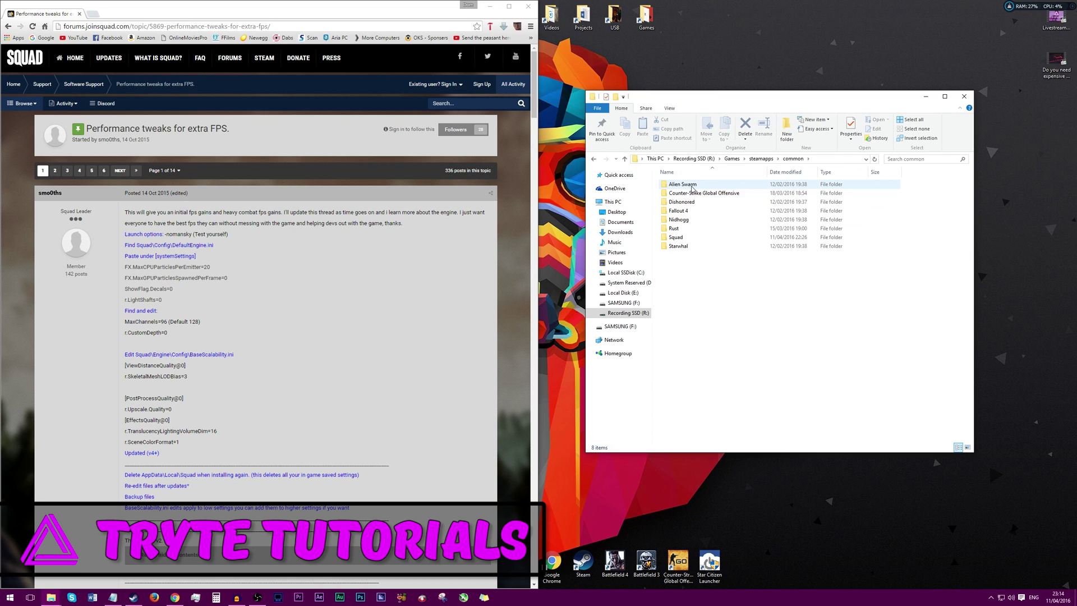
{"action": "double_click", "coordinate": [693, 211]}
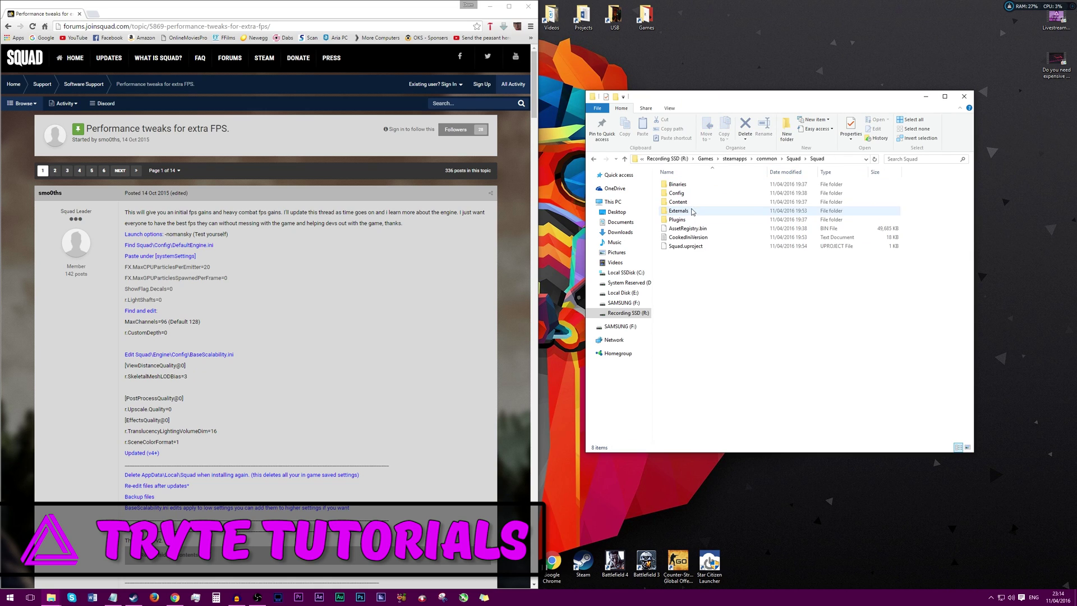
{"action": "double_click", "coordinate": [692, 211]}
{"action": "double_click", "coordinate": [679, 193]}
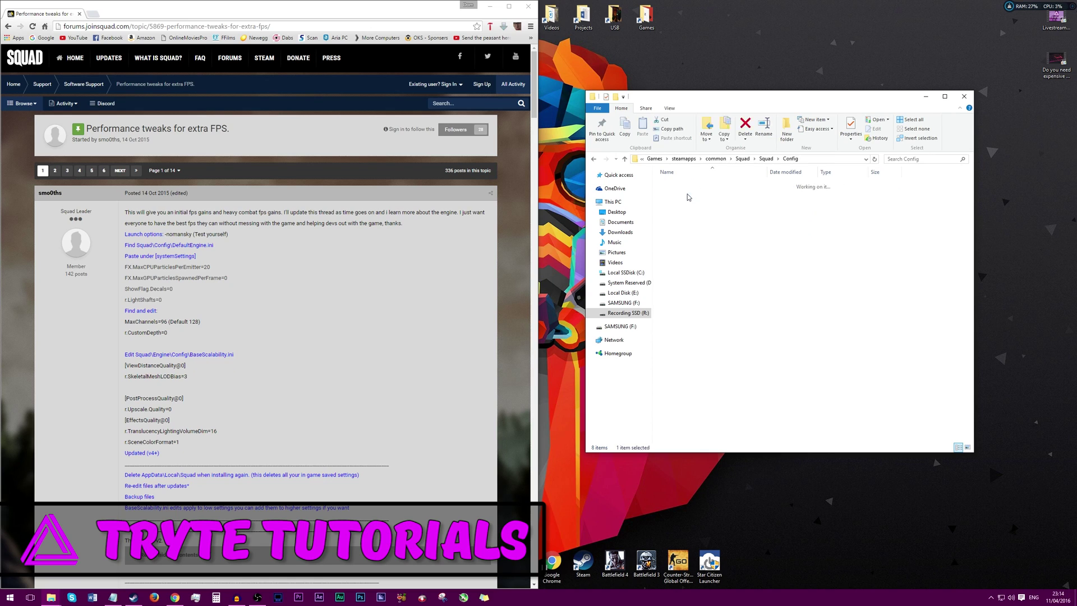
Clear the other windows away and copy the DefaultEngine configuration file to the desktop as a backup.
{"action": "key", "text": "super+Home"}
{"action": "left_click_drag", "start_coordinate": [757, 96], "coordinate": [513, 101]}
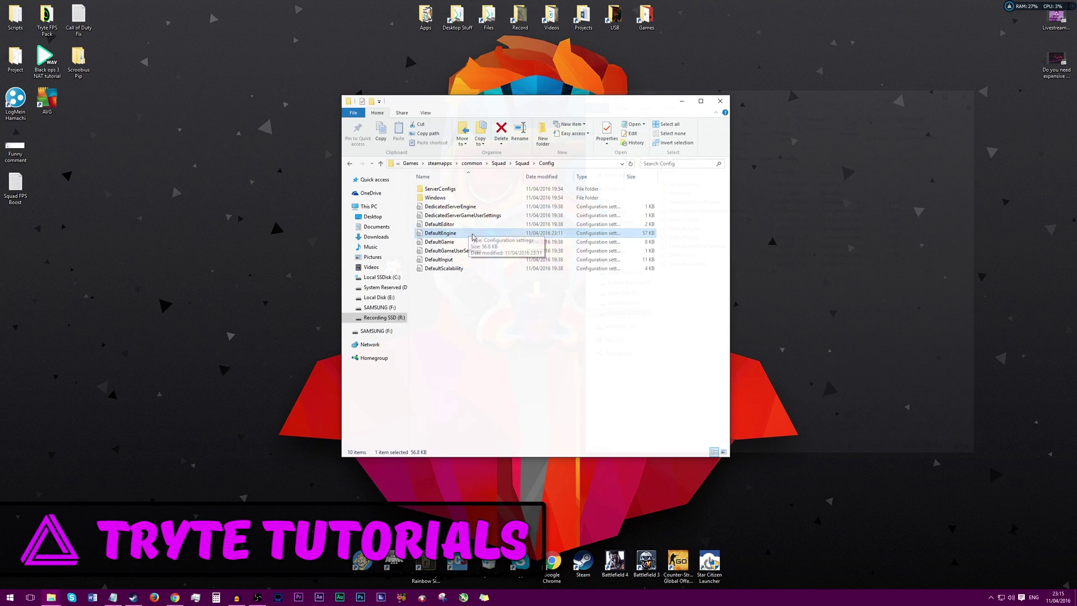
{"action": "right_click", "coordinate": [472, 235]}
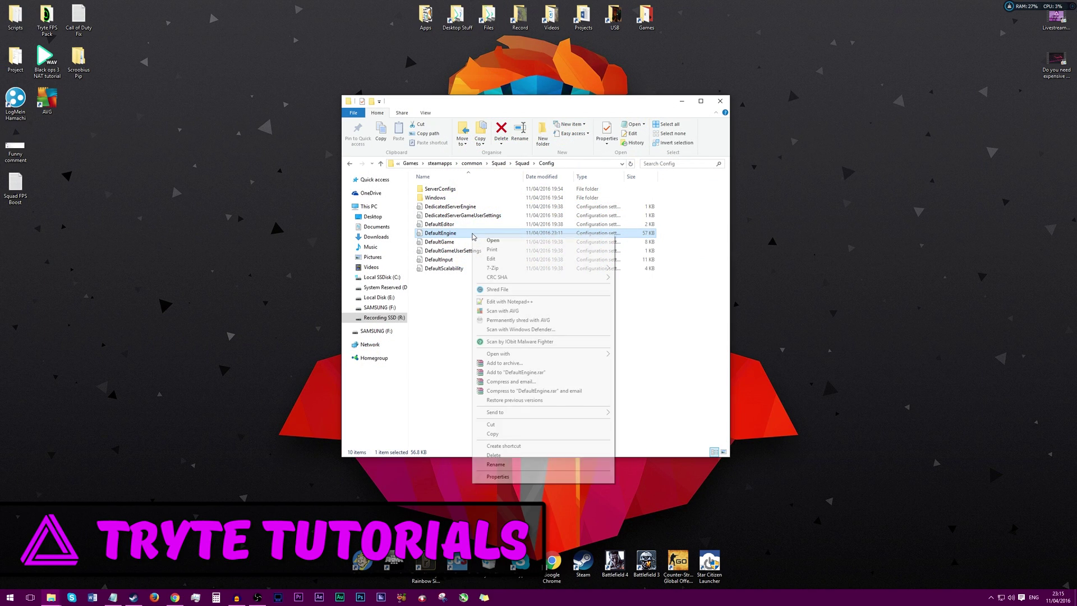
{"action": "left_click", "coordinate": [507, 433]}
{"action": "left_click", "coordinate": [833, 222]}
{"action": "key", "text": "ctrl+v"}
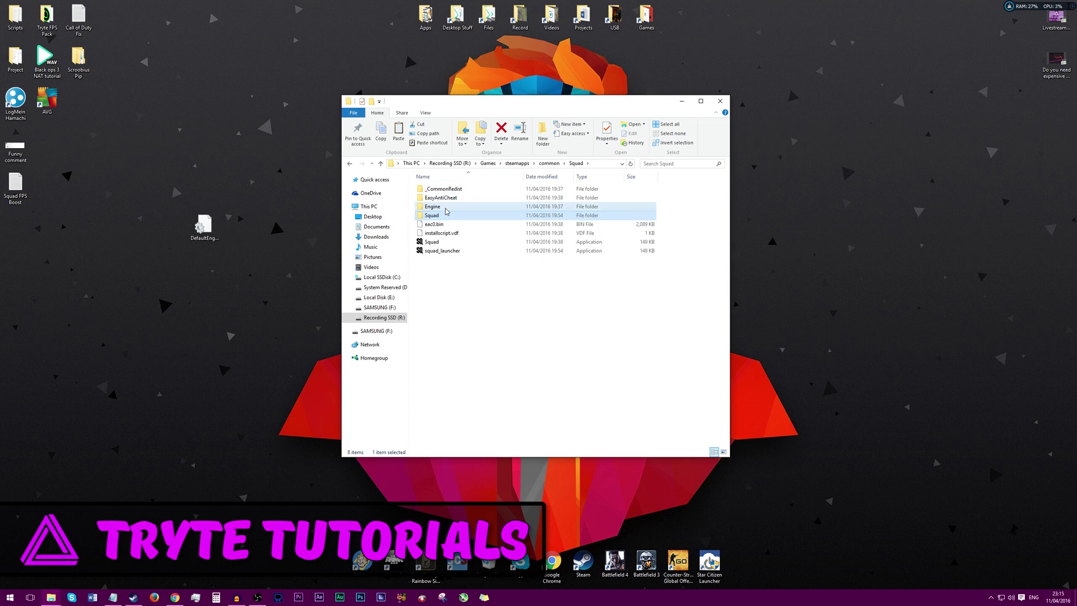
Open the Squad\Engine\Config folder and copy the BaseScalability configuration file to the desktop as a backup.
{"action": "double_click", "coordinate": [433, 207]}
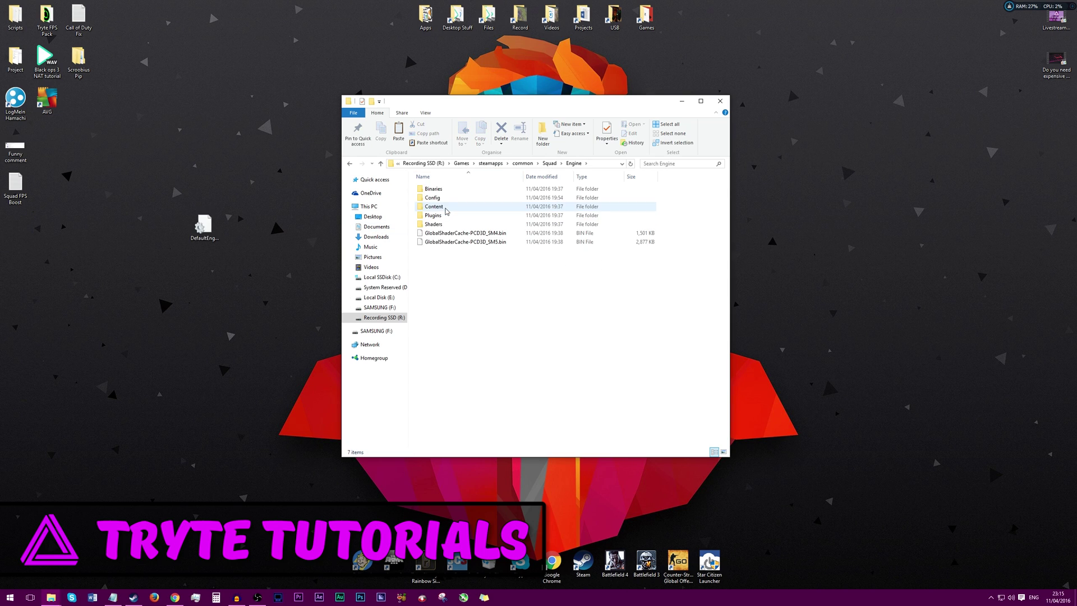
{"action": "double_click", "coordinate": [447, 199]}
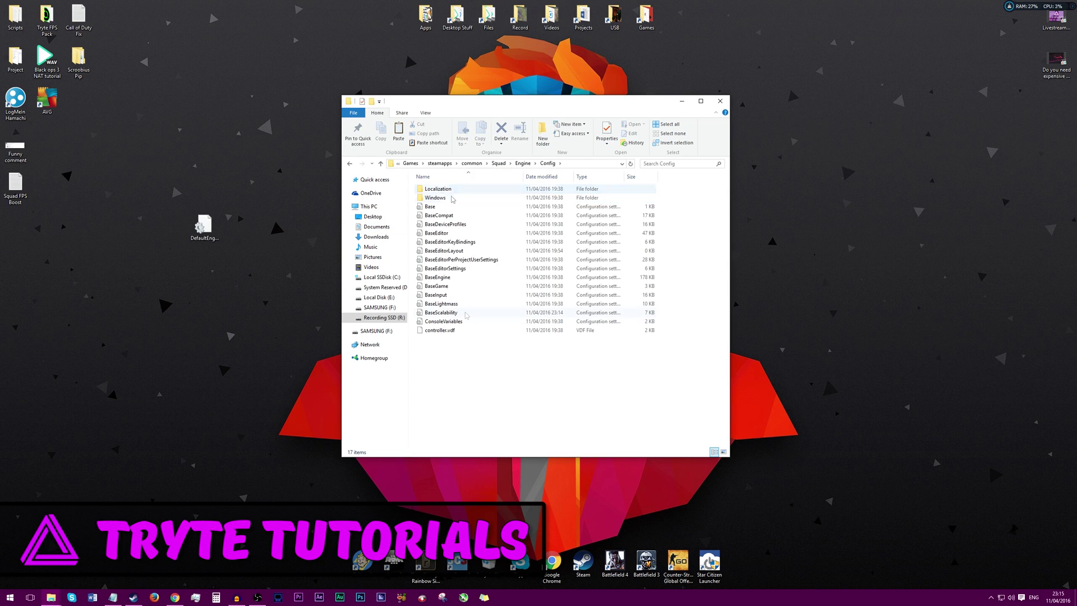
{"action": "left_click", "coordinate": [442, 314]}
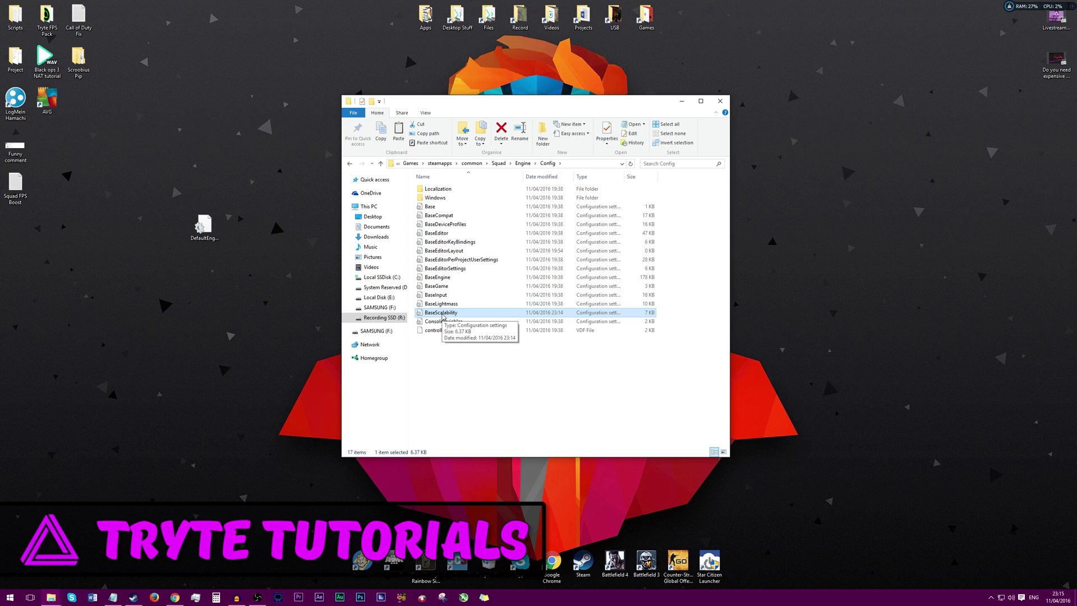
{"action": "right_click", "coordinate": [448, 313]}
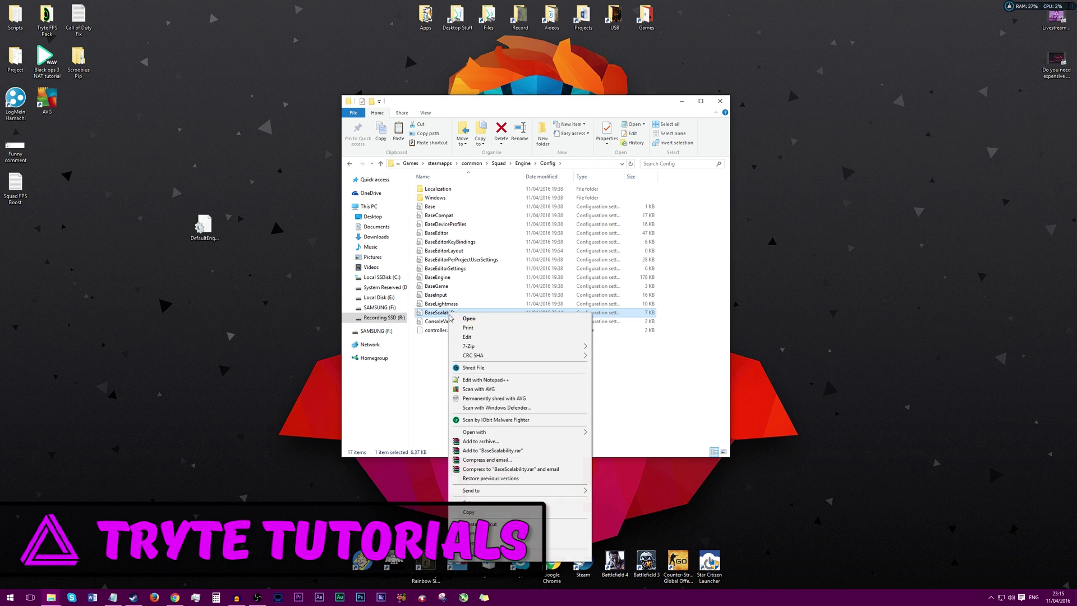
{"action": "left_click", "coordinate": [484, 512]}
{"action": "left_click", "coordinate": [289, 375]}
{"action": "key", "text": "ctrl+v"}
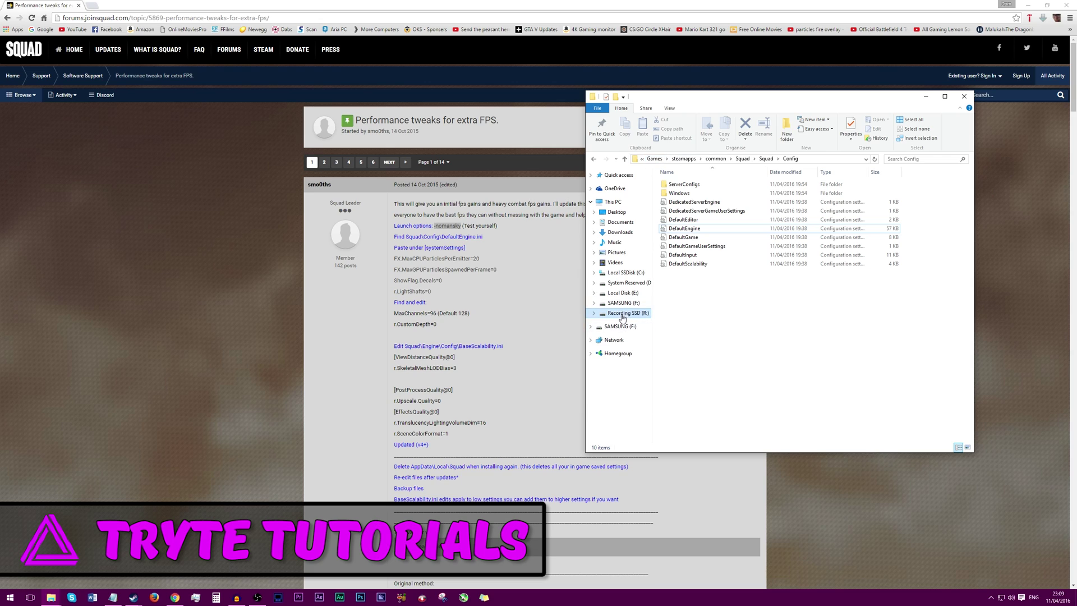
Return to the Squad\Squad\Config folder under Games\steamapps\common on the Recording SSD (R:) drive.
{"action": "left_click", "coordinate": [625, 313]}
{"action": "double_click", "coordinate": [690, 194]}
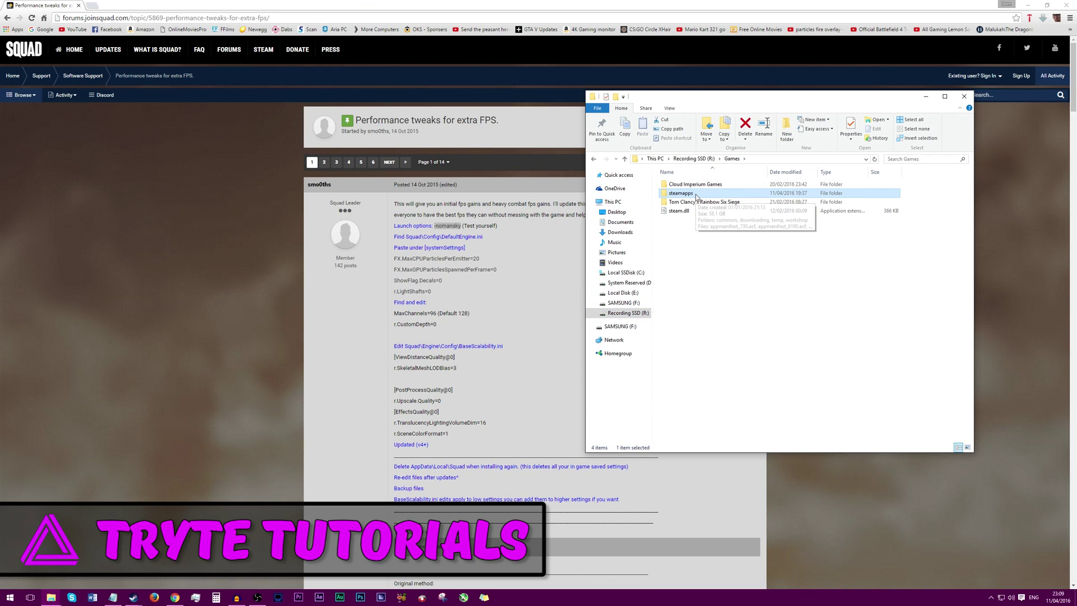
{"action": "double_click", "coordinate": [695, 193]}
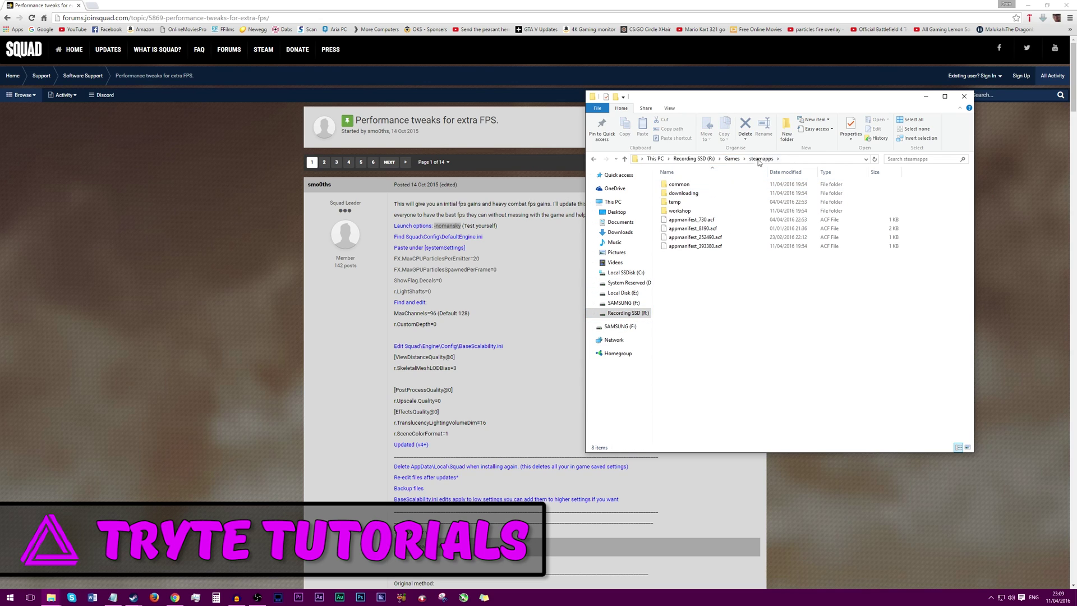
{"action": "double_click", "coordinate": [691, 185]}
{"action": "left_click", "coordinate": [689, 238]}
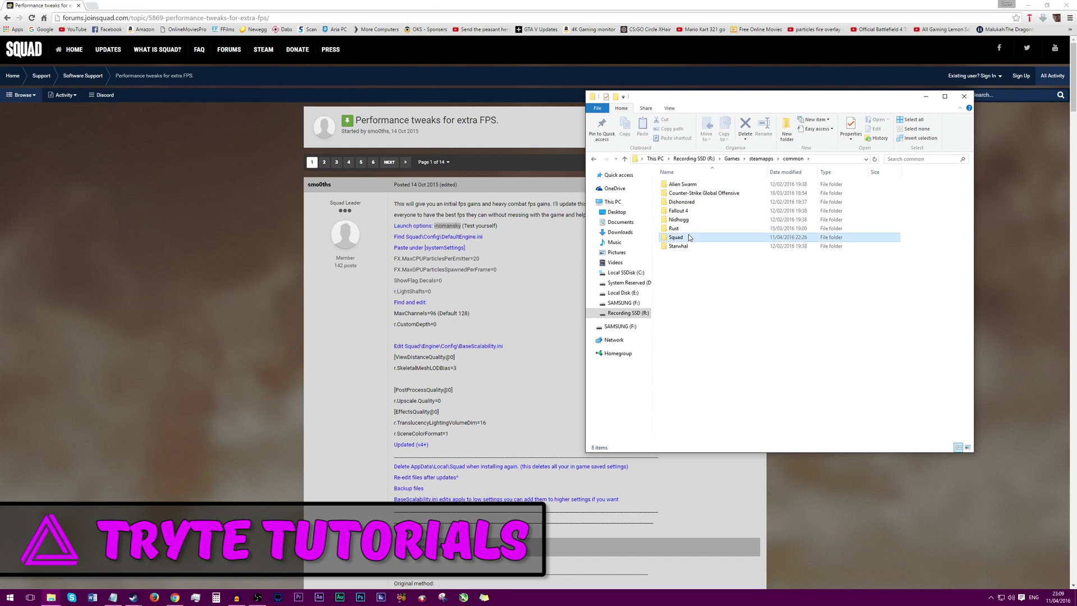
{"action": "double_click", "coordinate": [689, 238]}
{"action": "double_click", "coordinate": [692, 215]}
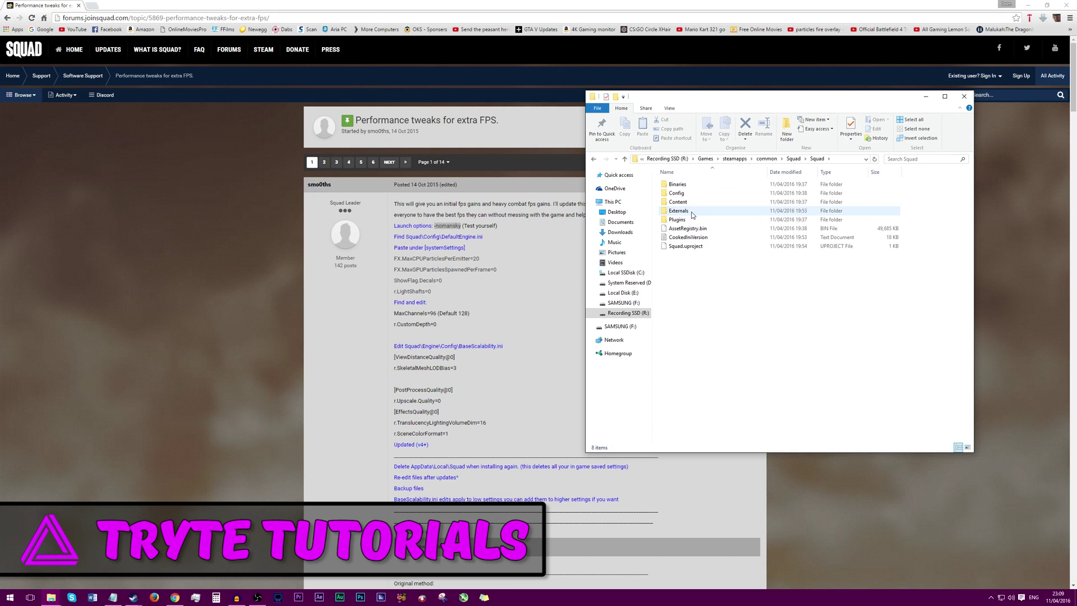
{"action": "double_click", "coordinate": [681, 193]}
Open the DefaultEngine file in Notepad++ and arrange it side by side with the forum page of performance tweaks.
{"action": "left_click", "coordinate": [702, 229]}
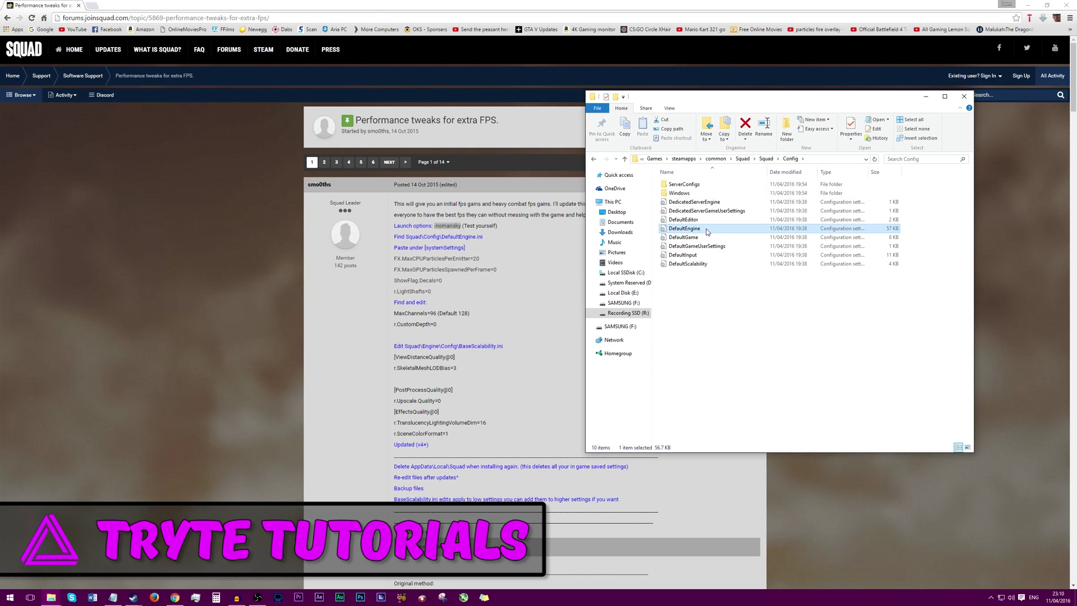
{"action": "right_click", "coordinate": [705, 228]}
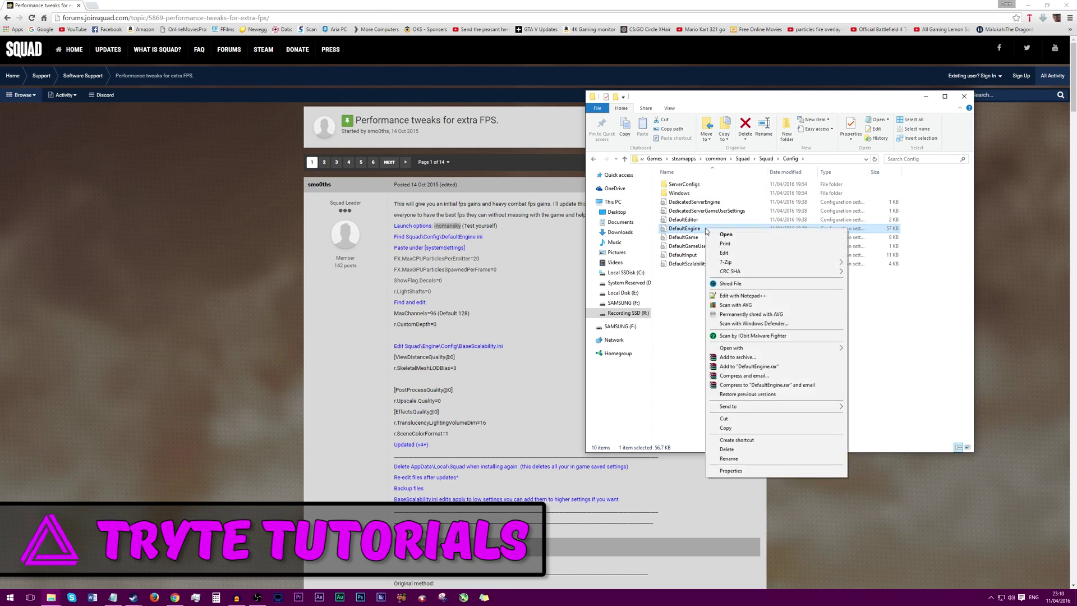
{"action": "left_click", "coordinate": [737, 296]}
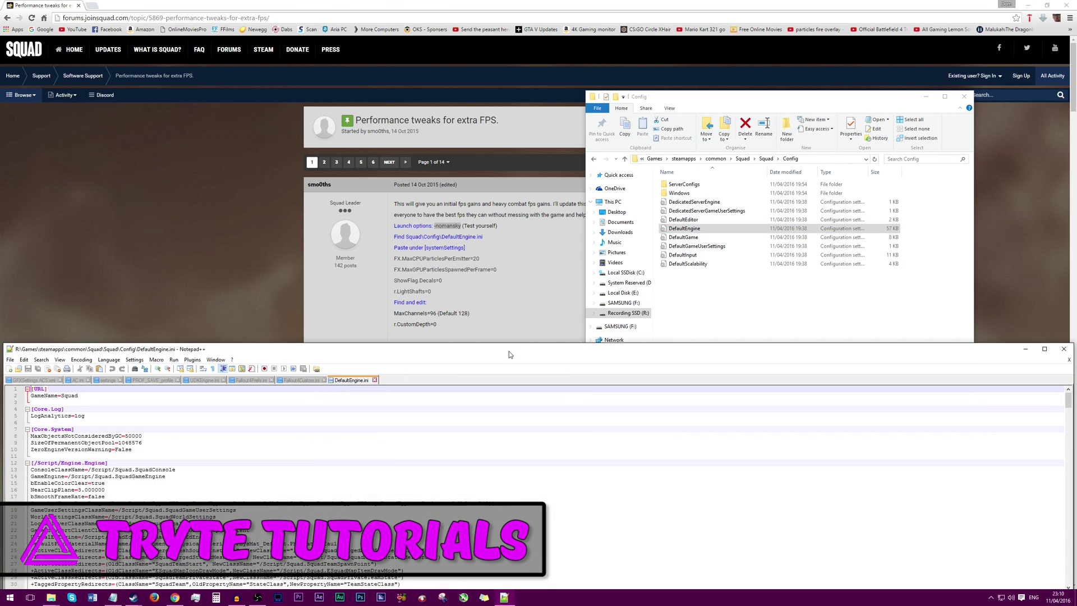
{"action": "left_click_drag", "start_coordinate": [528, 310], "coordinate": [583, 5]}
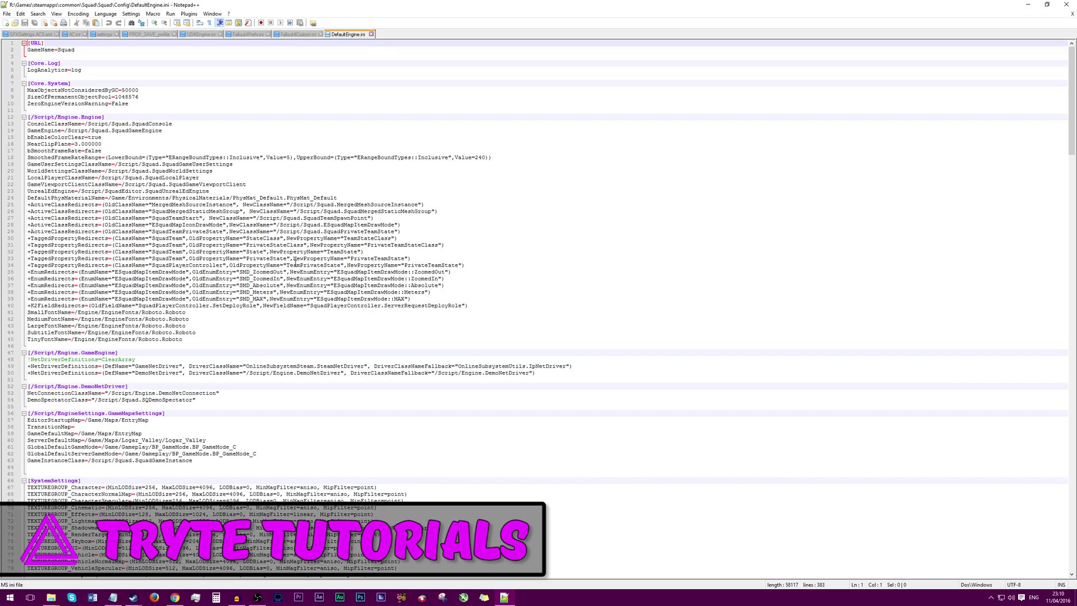
{"action": "left_click_drag", "start_coordinate": [308, 4], "coordinate": [1074, 168]}
{"action": "left_click", "coordinate": [338, 161]}
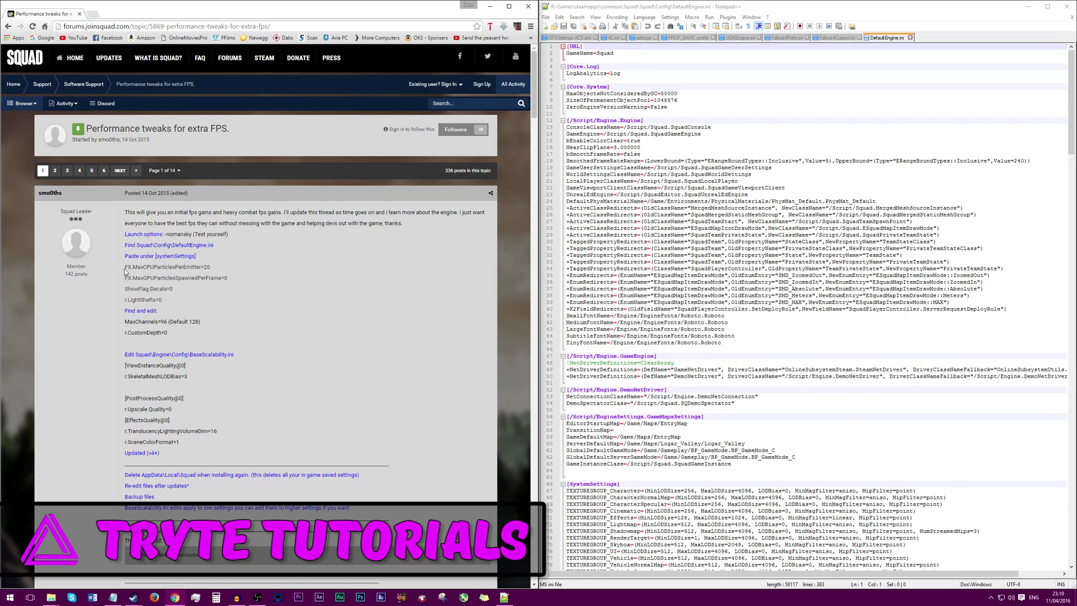
Search the DefaultEngine file for the SystemSettings section.
{"action": "mouse_move", "coordinate": [125, 270]}
{"action": "left_mouse_down"}
{"action": "mouse_move", "coordinate": [210, 269]}
{"action": "mouse_move", "coordinate": [137, 269]}
{"action": "mouse_move", "coordinate": [125, 213]}
{"action": "mouse_move", "coordinate": [126, 267]}
{"action": "left_mouse_up"}
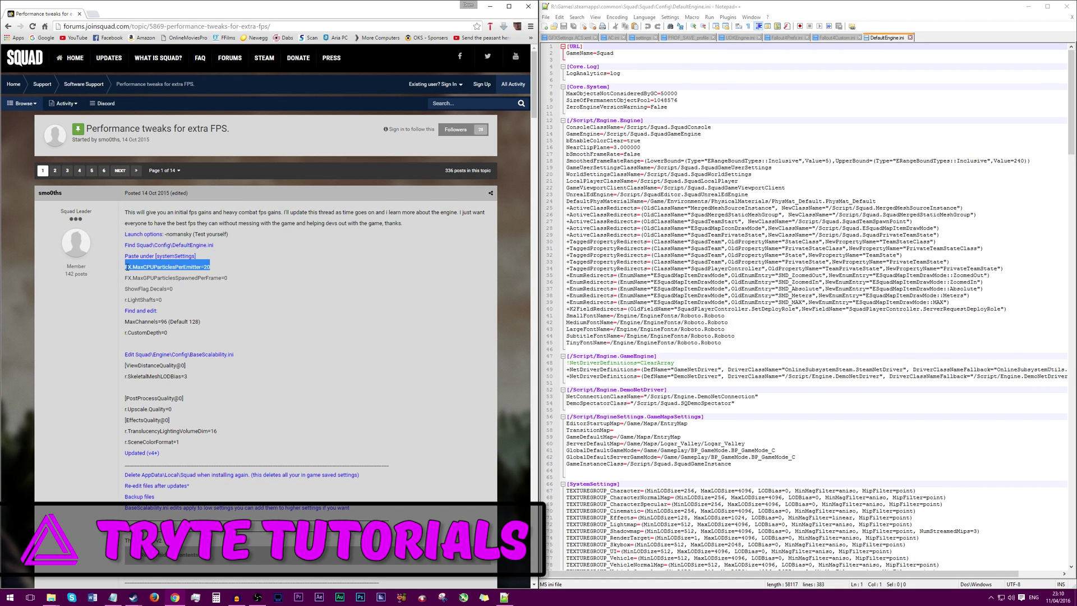
{"action": "left_click", "coordinate": [254, 279]}
{"action": "left_click", "coordinate": [800, 144]}
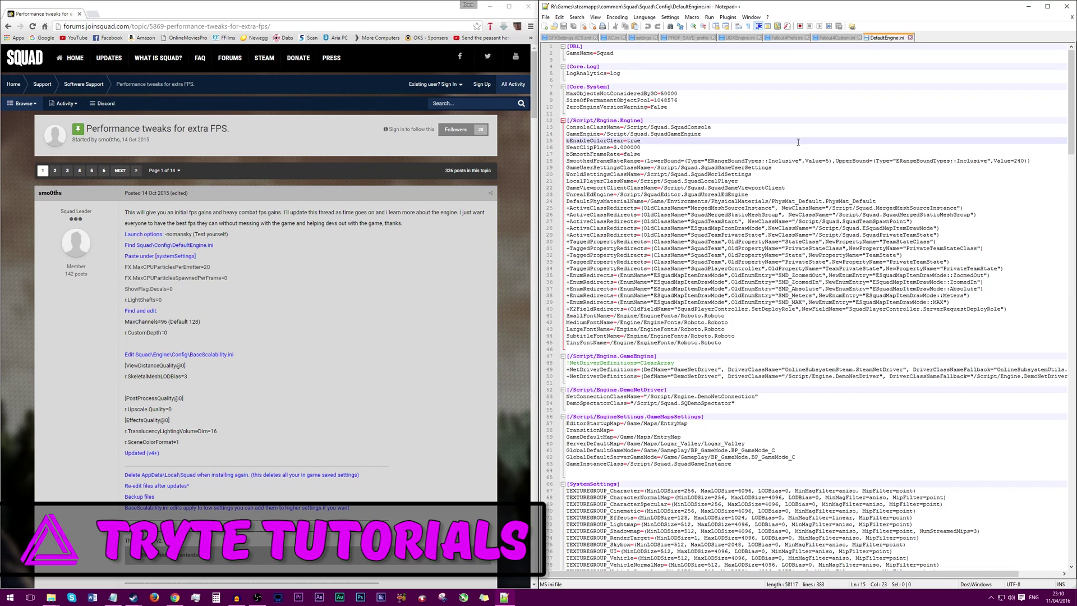
{"action": "key", "text": "ctrl+f"}
{"action": "type", "text": "syste"}
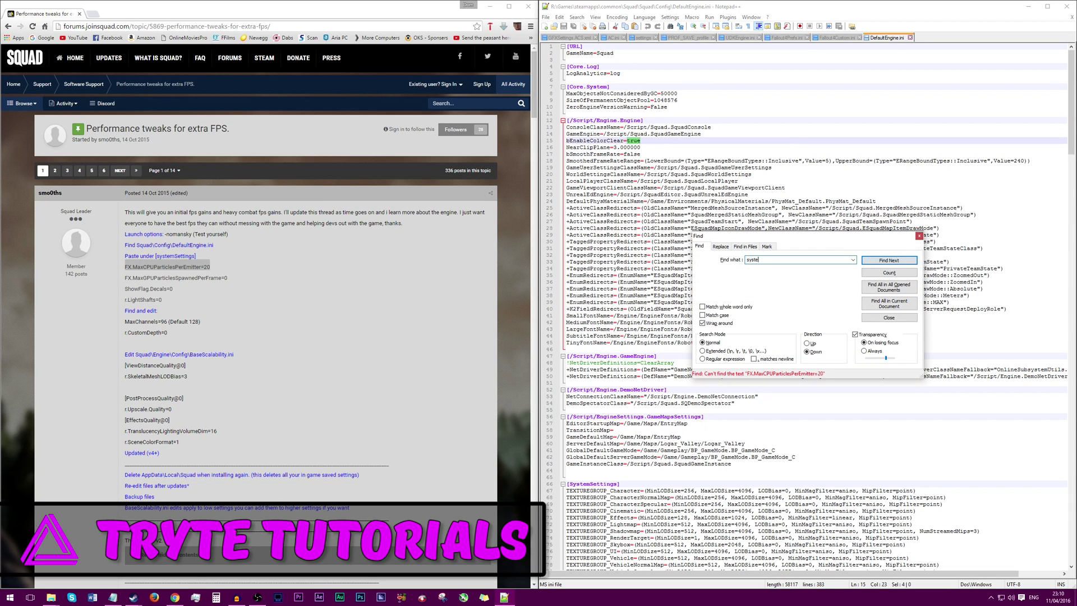
{"action": "type", "text": "m settings"}
{"action": "key", "text": "Return"}
{"action": "left_click", "coordinate": [762, 260]}
{"action": "key", "text": "BackSpace"}
{"action": "key", "text": "Return"}
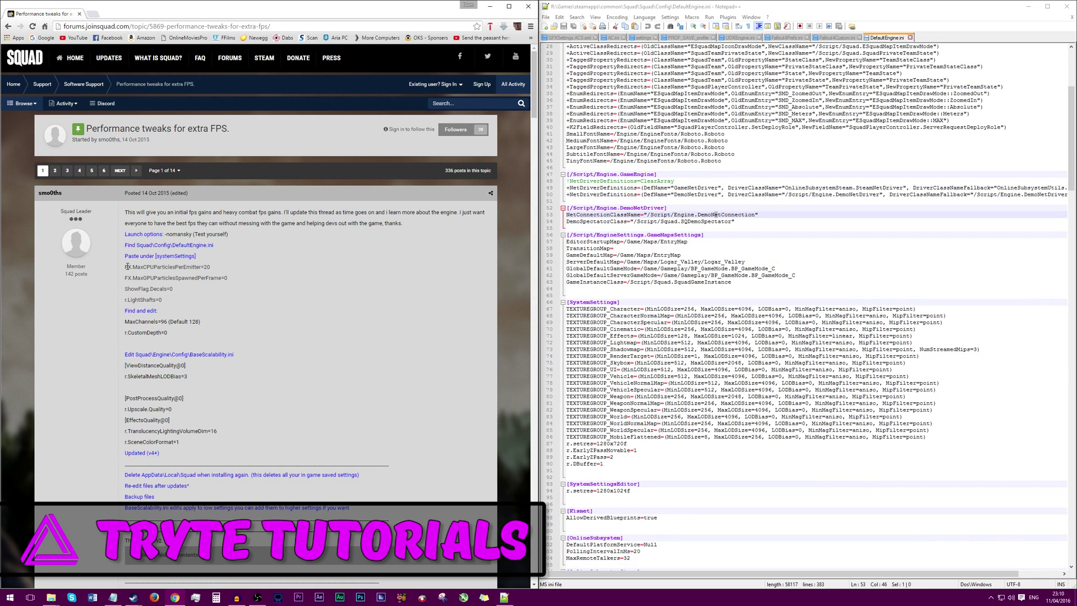
Copy the four lines from FX.MaxCPUParticlesPerEmitter=20 to r.LightShafts=0 off the forum post and paste them below r.DBuffer=1 under [SystemSettings].
{"action": "left_click_drag", "start_coordinate": [125, 266], "coordinate": [172, 300]}
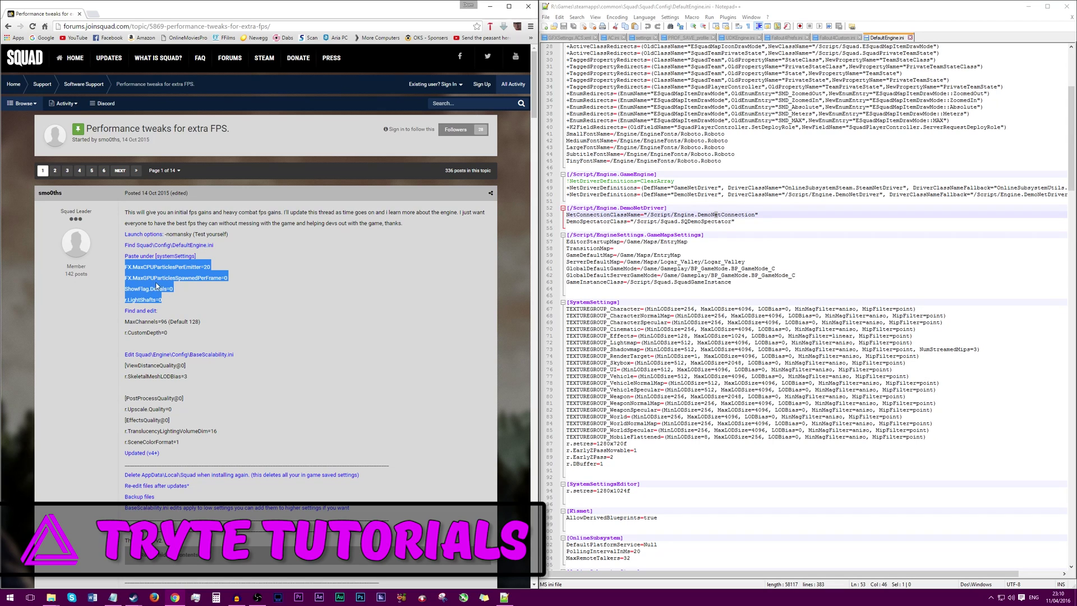
{"action": "left_click", "coordinate": [621, 465]}
{"action": "key", "text": "Return"}
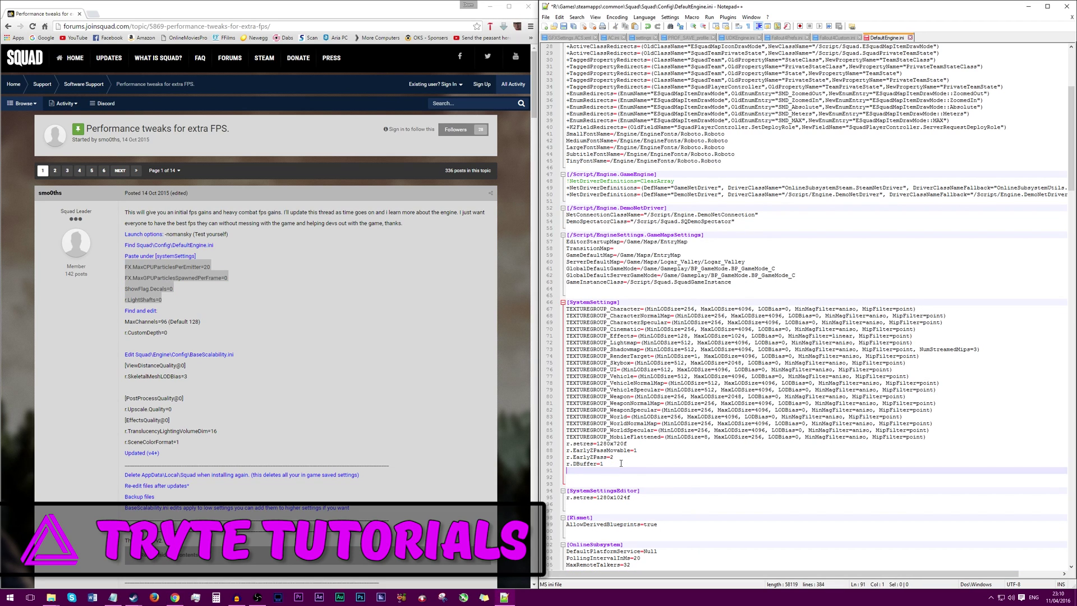
{"action": "key", "text": "ctrl+v"}
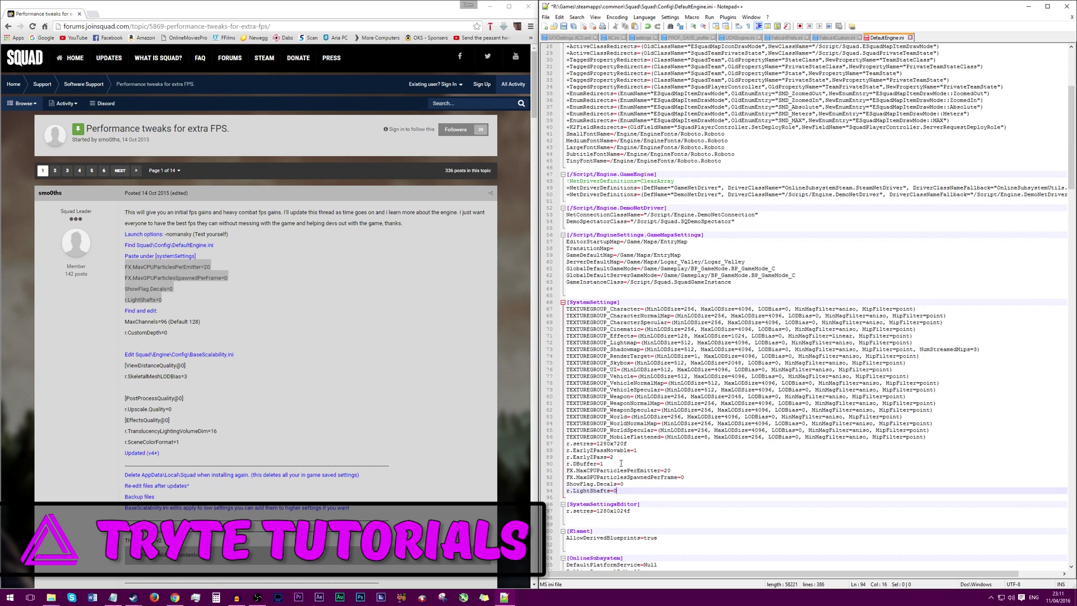
Find MaxChannels in the [Audio] section of DefaultEngine and set it to 96.
{"action": "key", "text": "ctrl+f"}
{"action": "key", "text": "Return"}
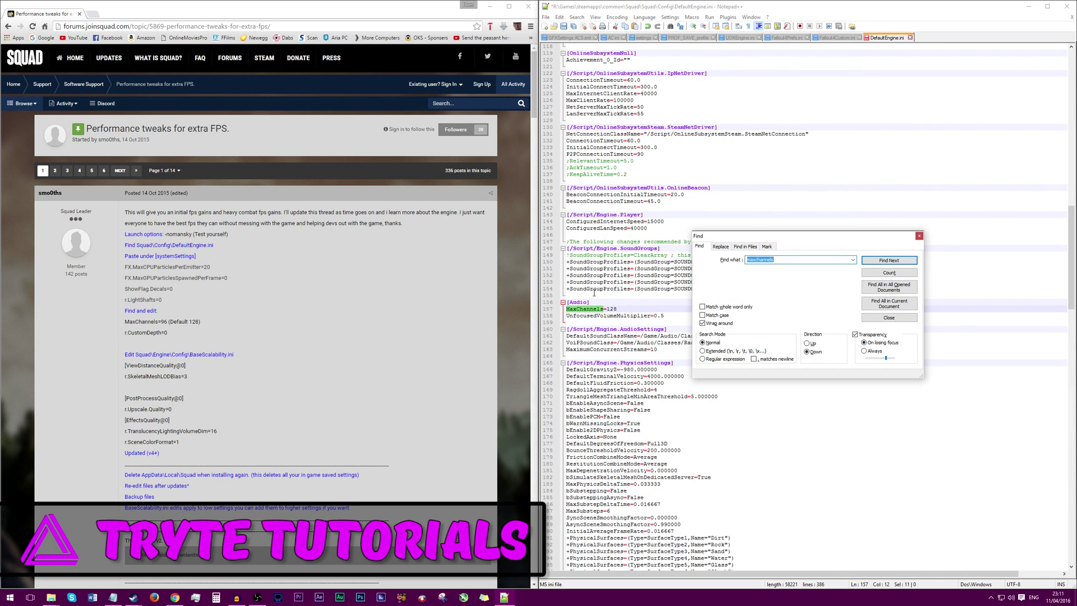
{"action": "left_click_drag", "start_coordinate": [621, 308], "coordinate": [614, 309]}
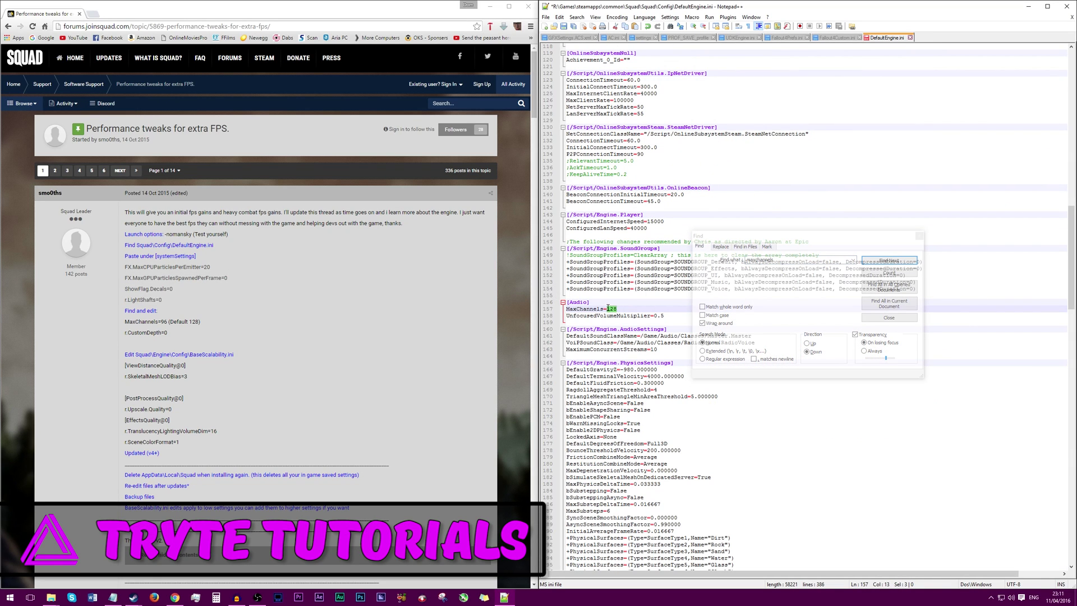
{"action": "type", "text": "96"}
Find r.CustomDepth in the RendererSettings section, set it to 0, and save the DefaultEngine file.
{"action": "left_click", "coordinate": [784, 261]}
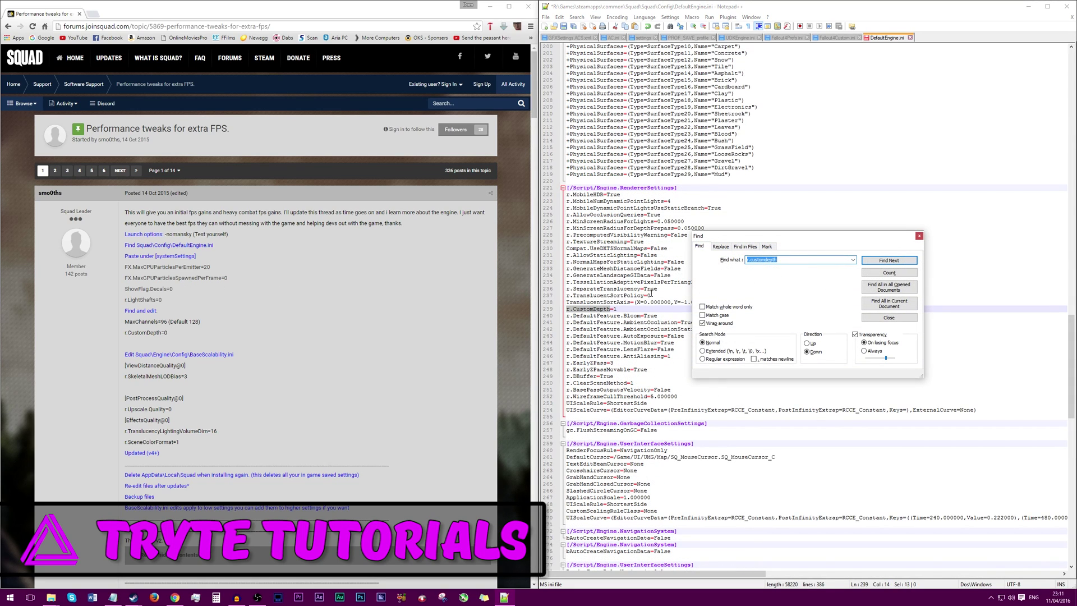
{"action": "left_click", "coordinate": [621, 309]}
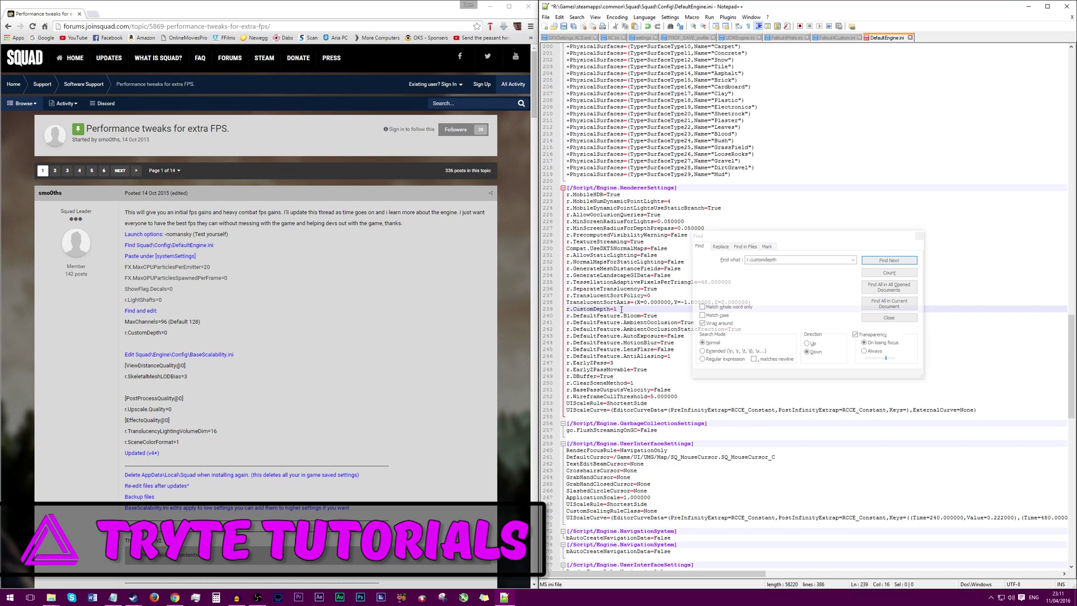
{"action": "key", "text": "BackSpace"}
{"action": "type", "text": "0"}
{"action": "key", "text": "Escape"}
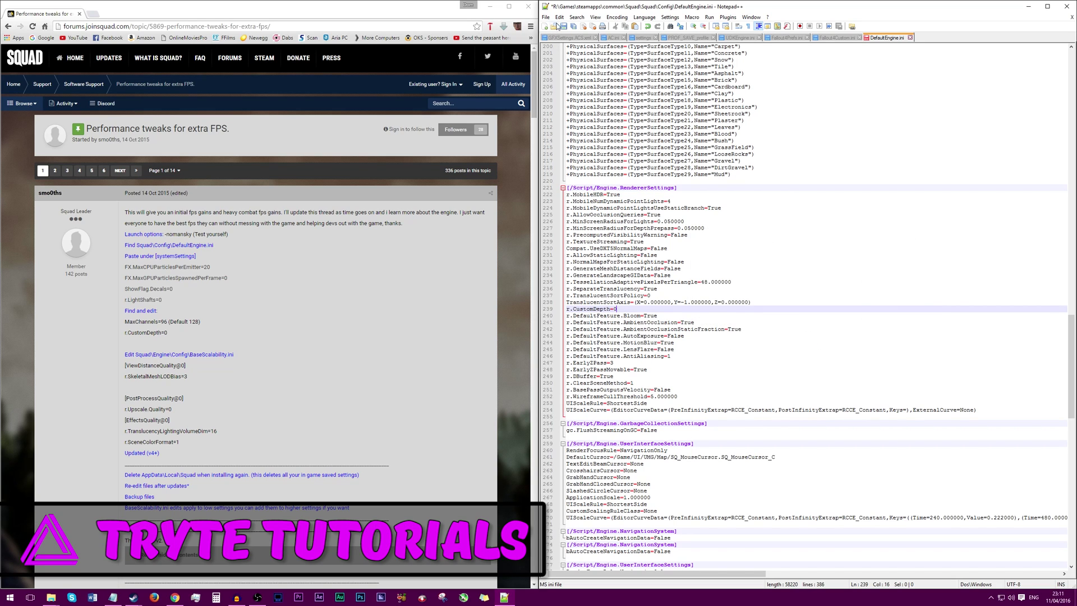
{"action": "left_click", "coordinate": [562, 27]}
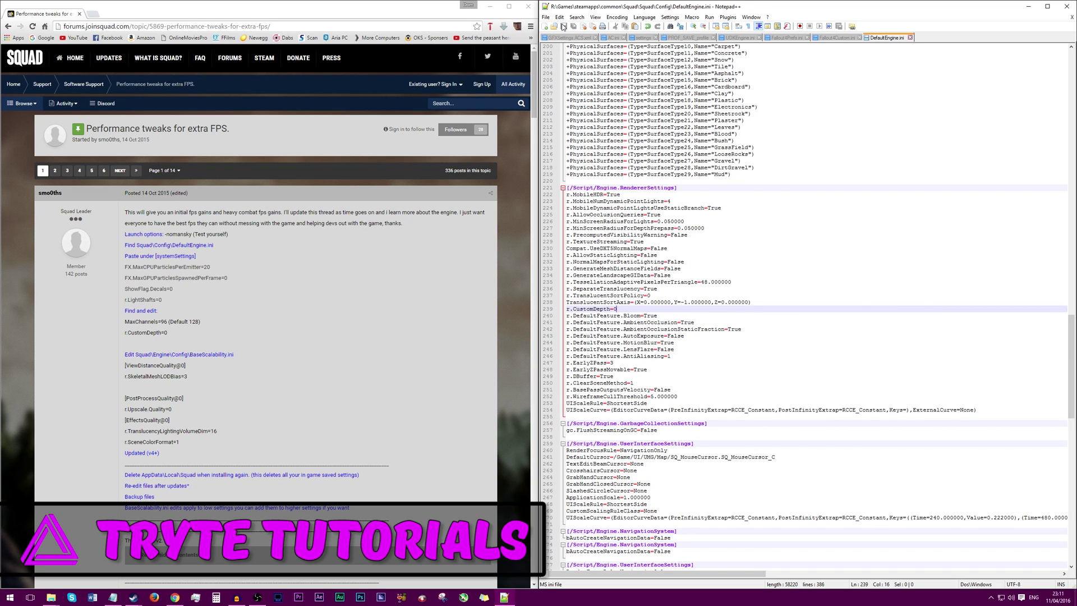
Check the file name and MS ini file type in the Save As dialog for DefaultEngine, and cancel it.
{"action": "left_click", "coordinate": [546, 17]}
{"action": "left_click", "coordinate": [570, 73]}
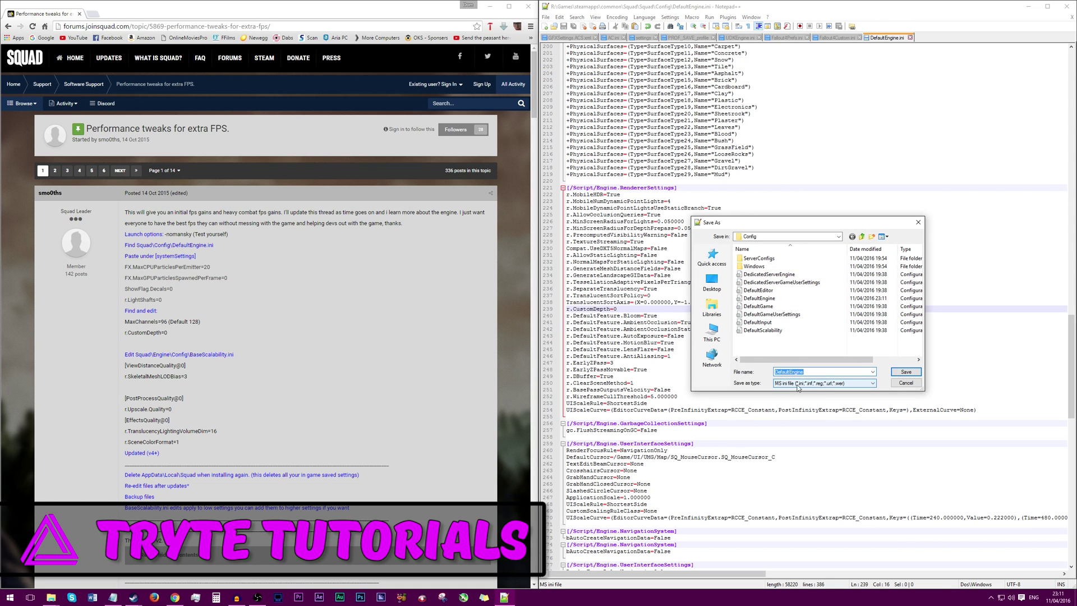
{"action": "left_click", "coordinate": [799, 386]}
{"action": "left_click", "coordinate": [794, 386]}
{"action": "left_click", "coordinate": [910, 374]}
{"action": "left_click", "coordinate": [909, 375]}
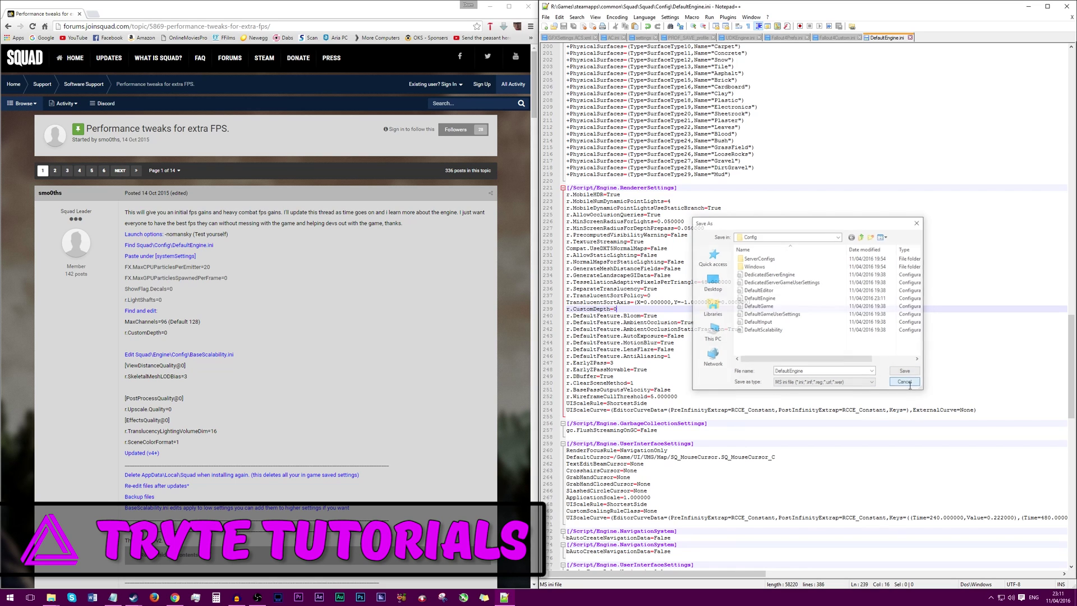
Close Notepad++, minimize the Steam window, and go to the Squad\Engine\Config folder in File Explorer.
{"action": "left_click", "coordinate": [1066, 6]}
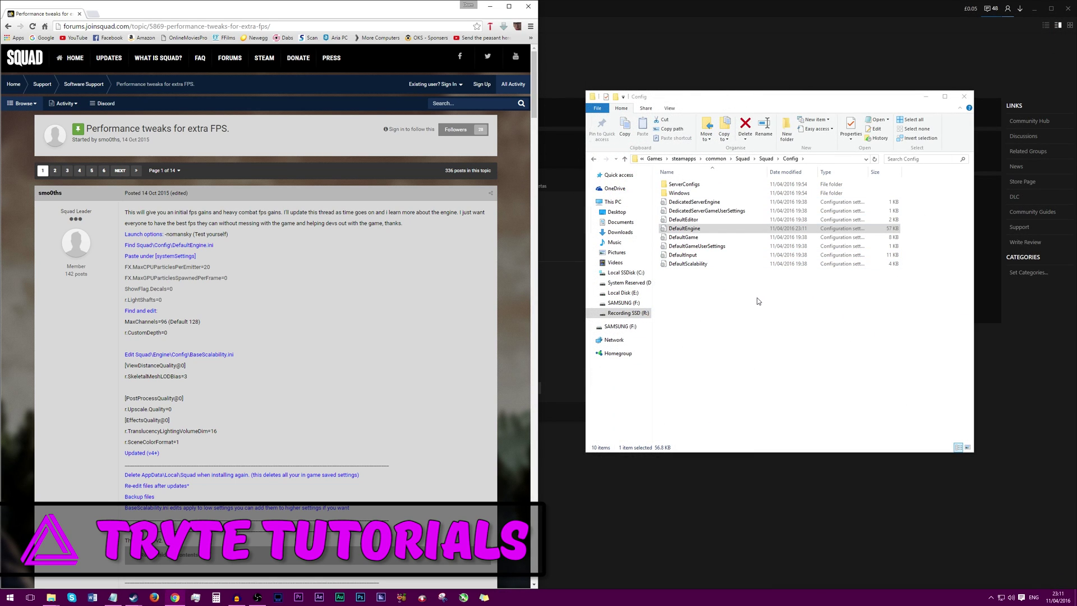
{"action": "left_click", "coordinate": [1035, 9]}
{"action": "left_click", "coordinate": [712, 292]}
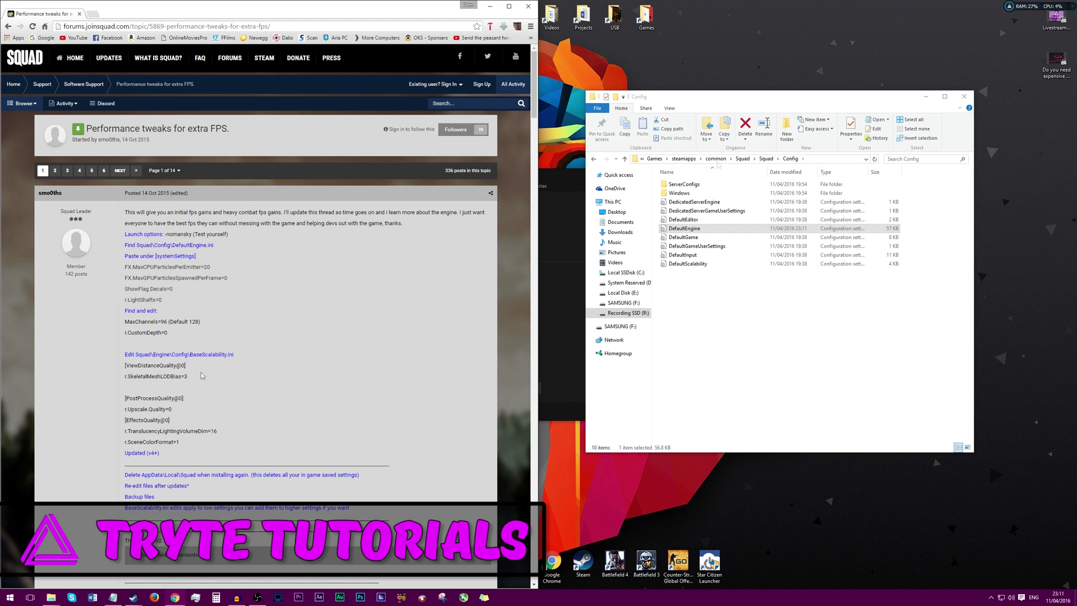
{"action": "left_click", "coordinate": [743, 160]}
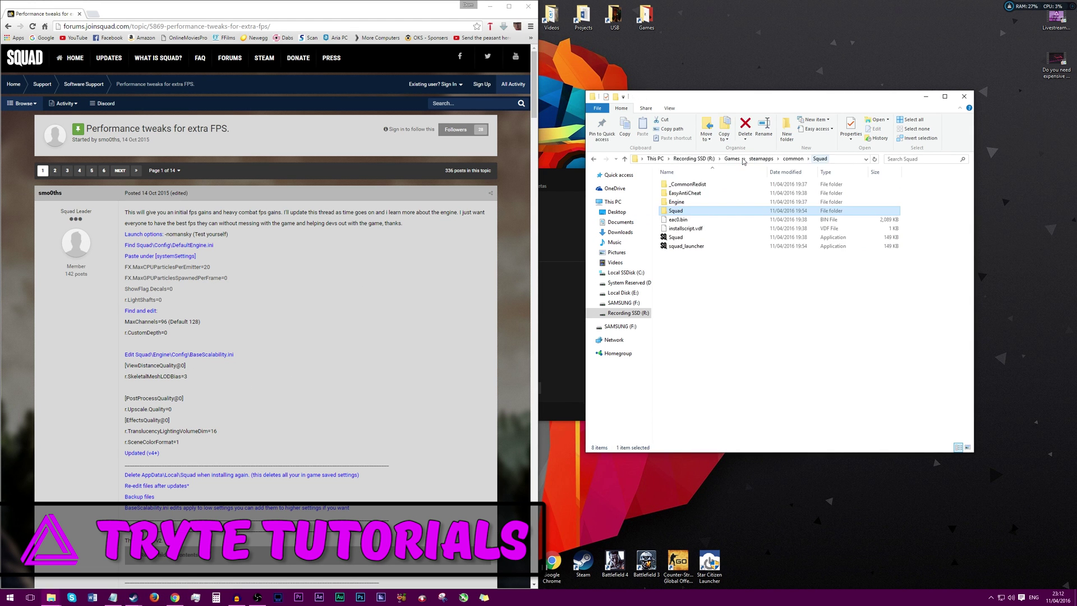
{"action": "double_click", "coordinate": [693, 203]}
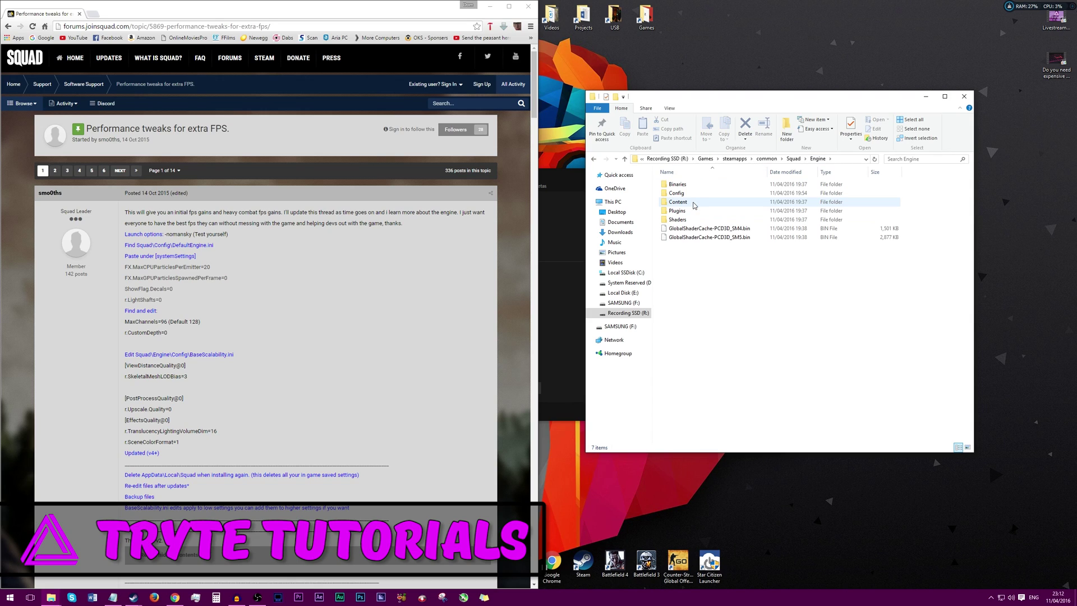
{"action": "double_click", "coordinate": [693, 194]}
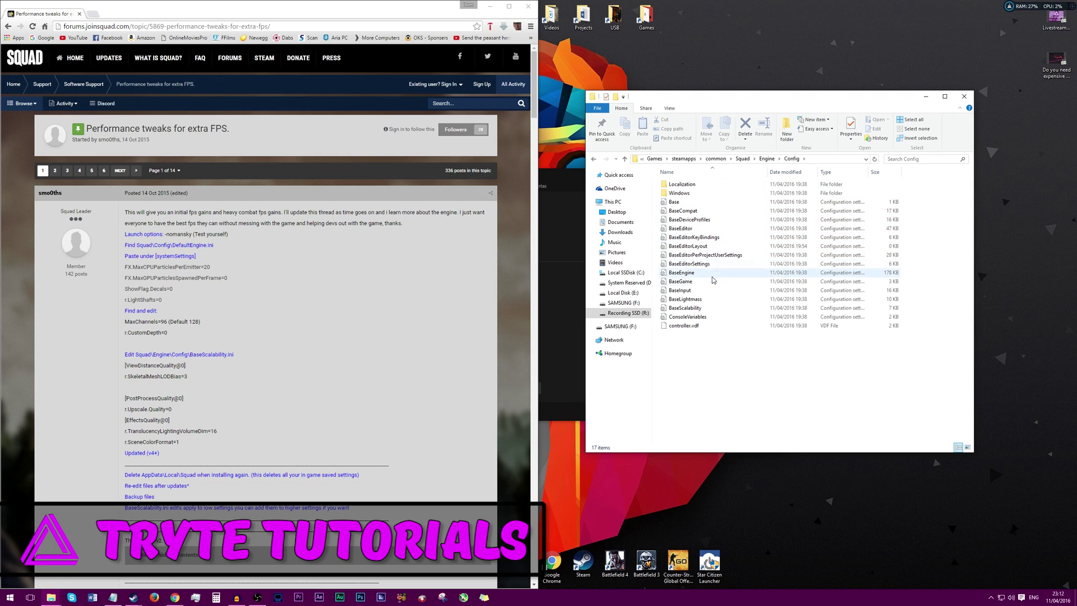
Open the BaseScalability configuration file in Notepad++ beside the forum page.
{"action": "left_click", "coordinate": [697, 309]}
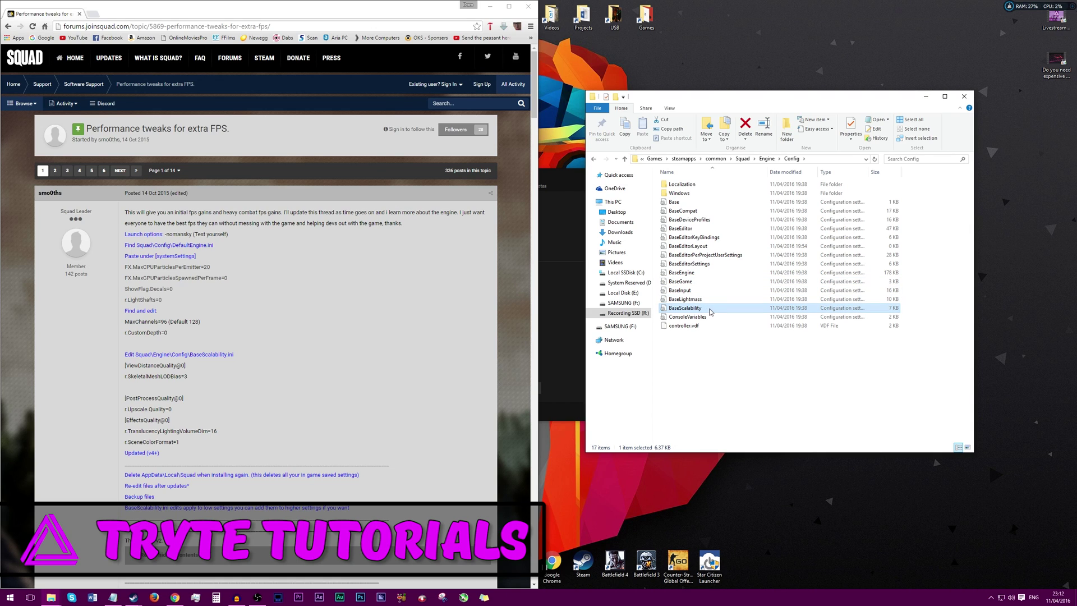
{"action": "right_click", "coordinate": [710, 309]}
{"action": "left_click", "coordinate": [749, 376]}
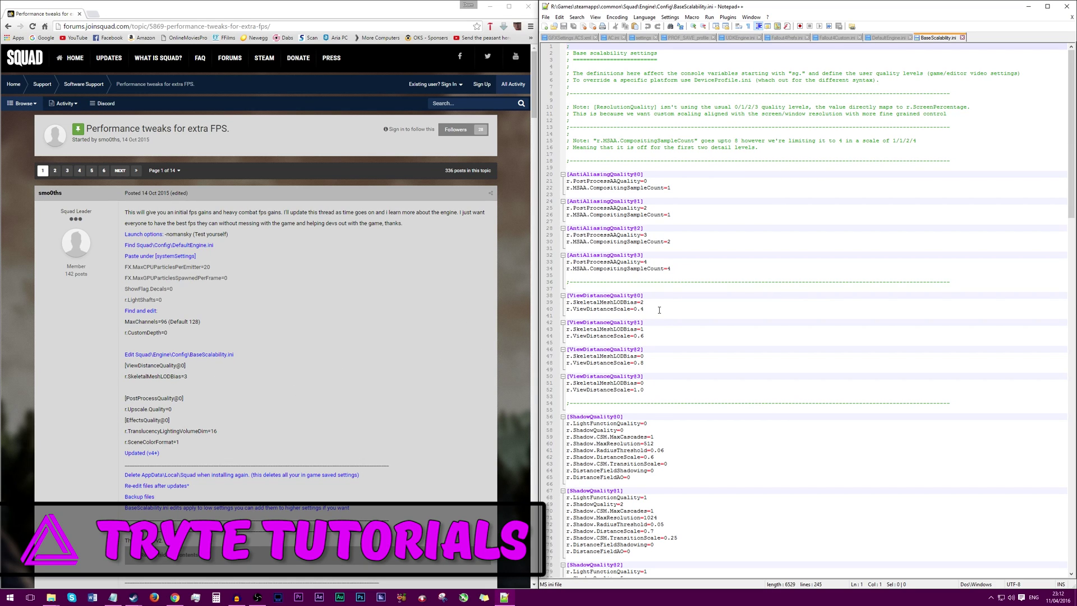
Locate the [ViewDistanceQuality@0] section and set its r.SkeletalMeshLODBias to 3.
{"action": "key", "text": "ctrl+f"}
{"action": "left_click_drag", "start_coordinate": [643, 295], "coordinate": [624, 294]}
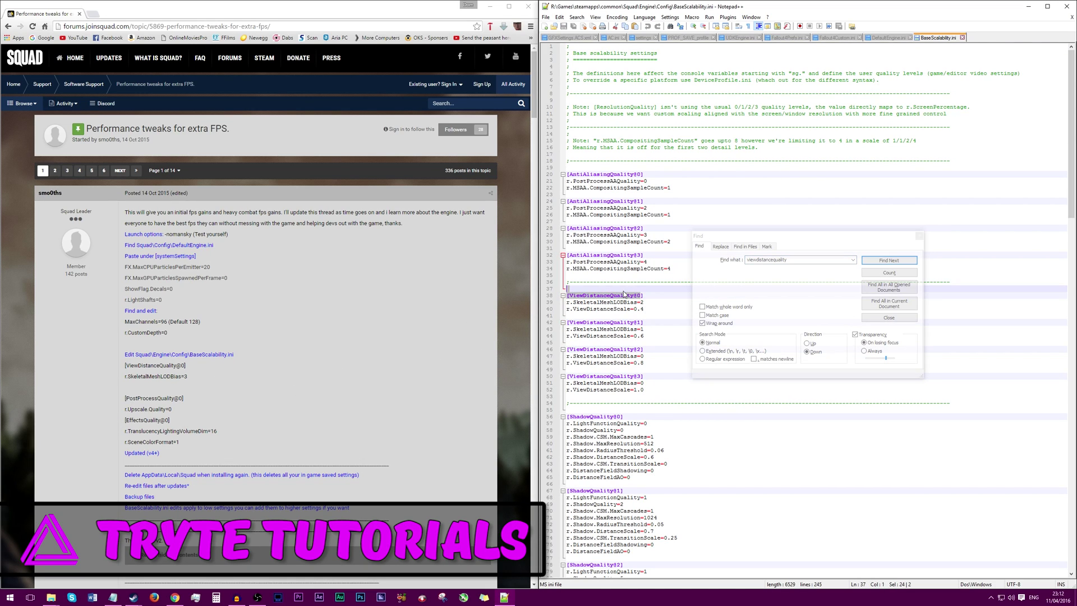
{"action": "left_click", "coordinate": [626, 295]}
{"action": "left_click", "coordinate": [918, 235]}
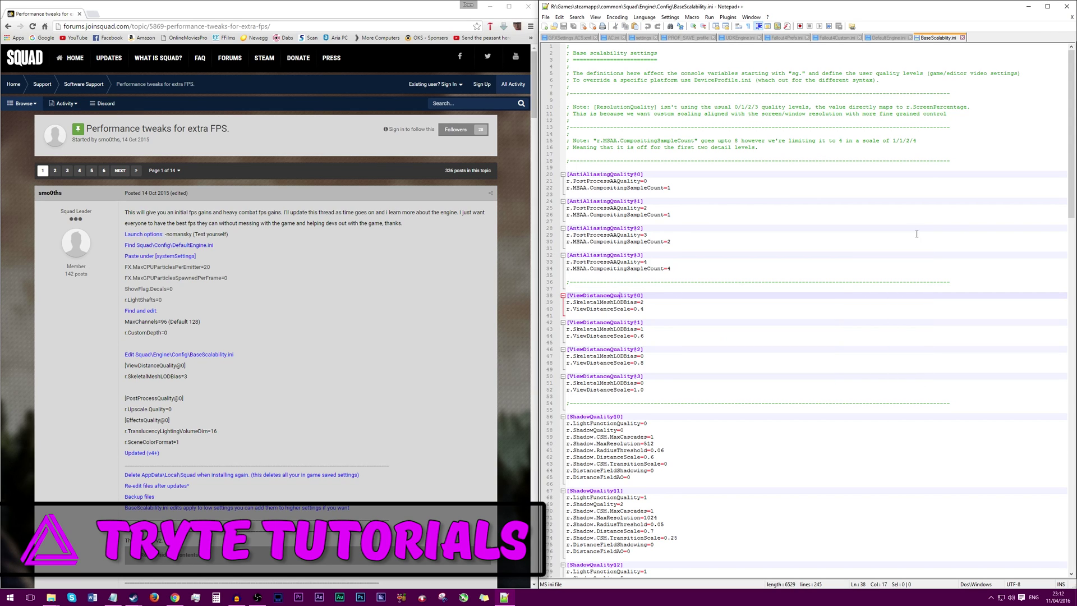
{"action": "left_click", "coordinate": [647, 303]}
{"action": "key", "text": "BackSpace"}
{"action": "type", "text": "3"}
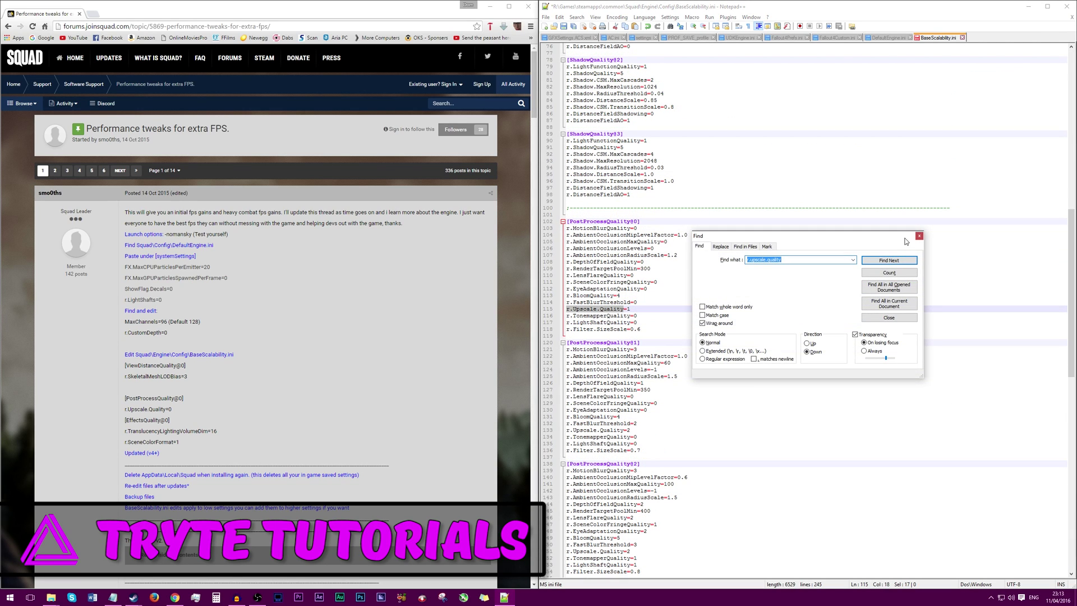
Set r.Upscale.Quality to 0 in the [PostProcessQuality@0] section.
{"action": "left_click", "coordinate": [919, 236]}
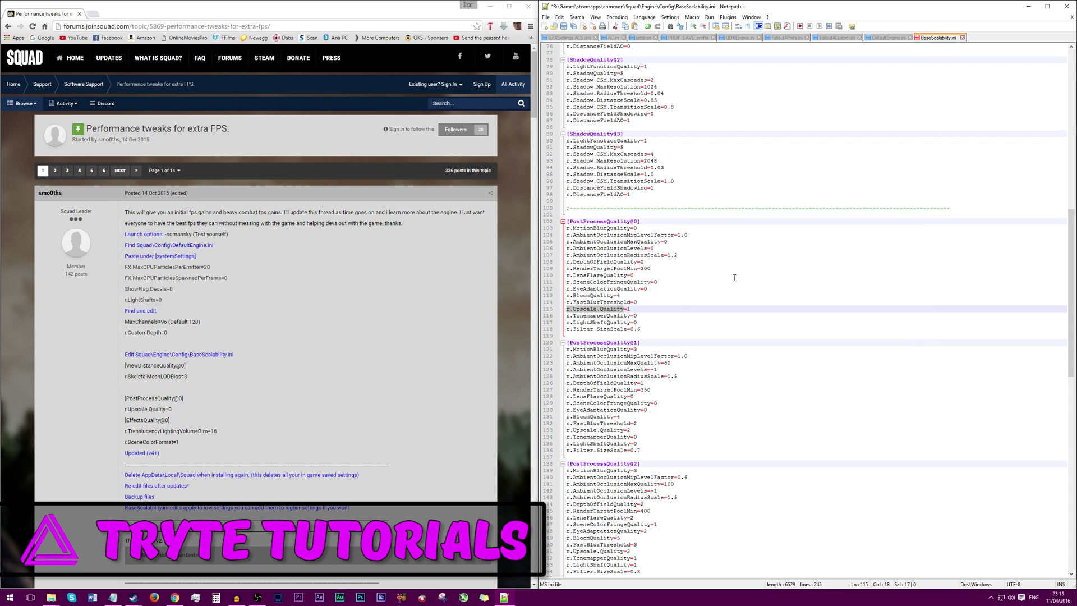
{"action": "left_click", "coordinate": [651, 310]}
{"action": "type", "text": "0"}
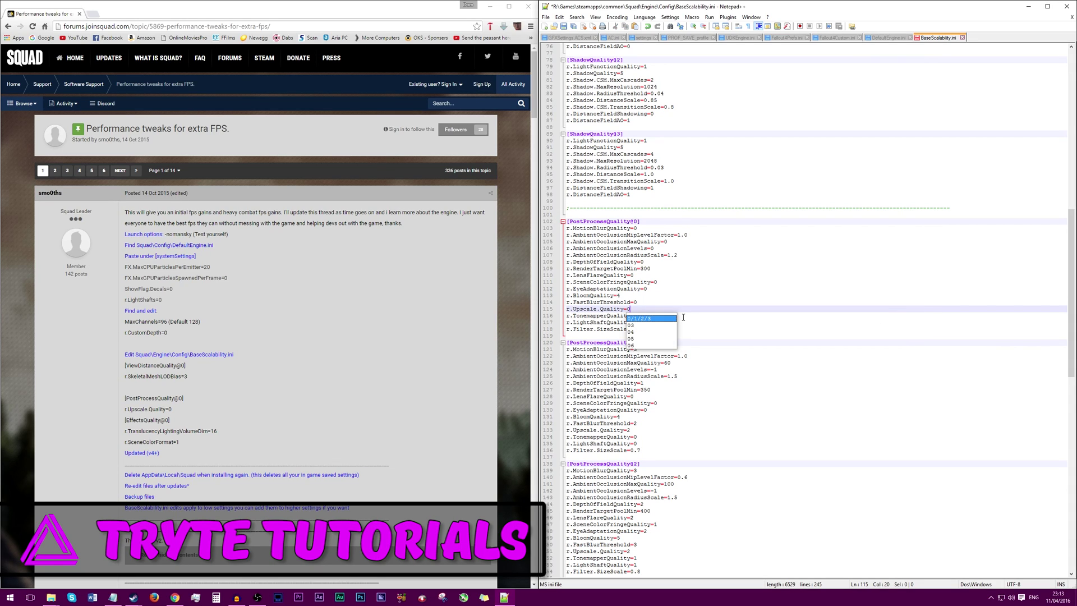
Set r.TranslucencyLightingVolumeDim to 16 and r.SceneColorFormat to 1 in the [EffectsQuality@0] section.
{"action": "left_click", "coordinate": [695, 309]}
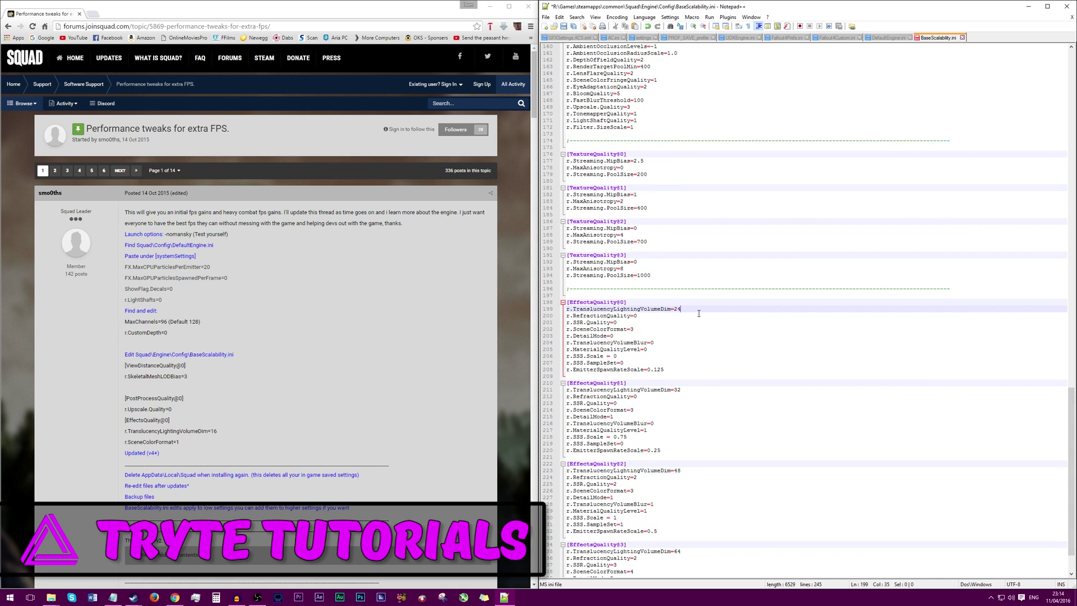
{"action": "type", "text": "16"}
{"action": "left_click", "coordinate": [636, 329]}
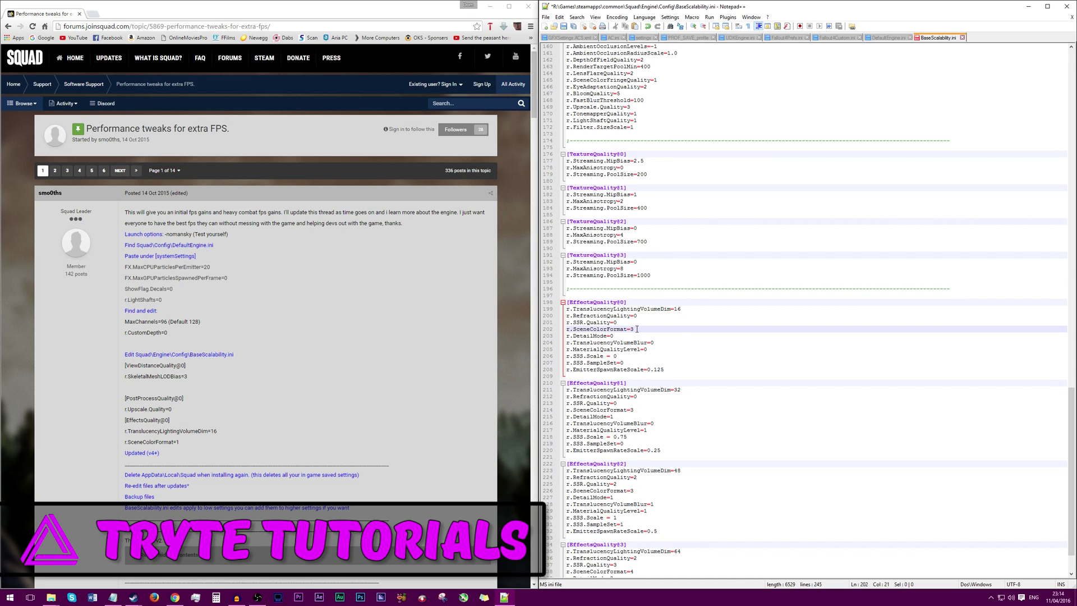
{"action": "key", "text": "BackSpace"}
{"action": "type", "text": "1"}
{"action": "left_click", "coordinate": [676, 311]}
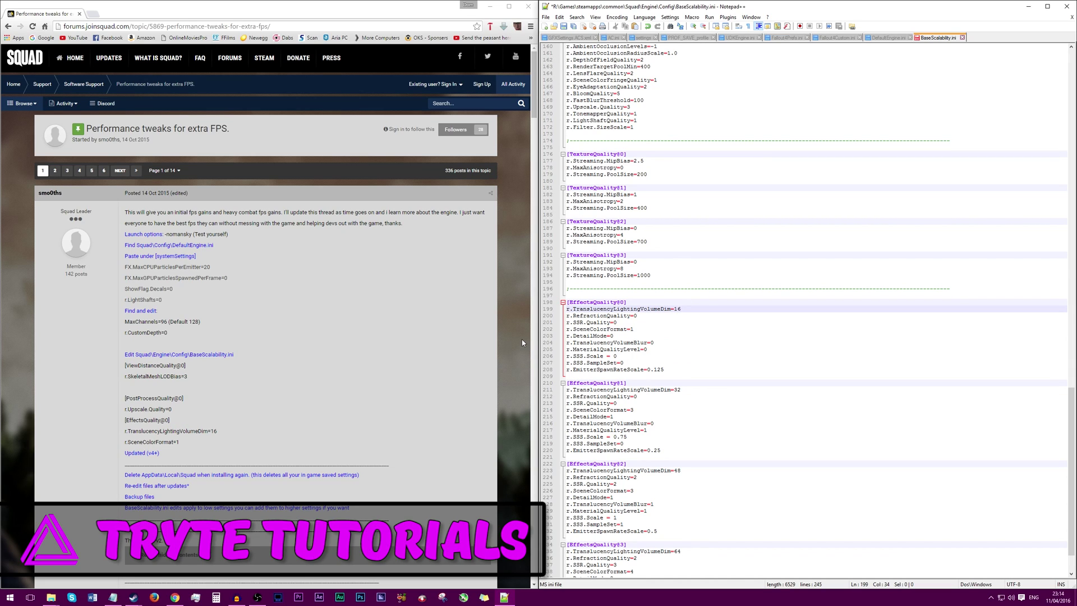
Save the BaseScalability file and close both Notepad++ and the Config folder window.
{"action": "scroll", "coordinate": [693, 370], "scroll_direction": "down", "scroll_amount": 2}
{"action": "left_click", "coordinate": [667, 234]}
{"action": "scroll", "coordinate": [645, 224], "scroll_direction": "up", "scroll_amount": 20}
{"action": "left_click", "coordinate": [564, 27]}
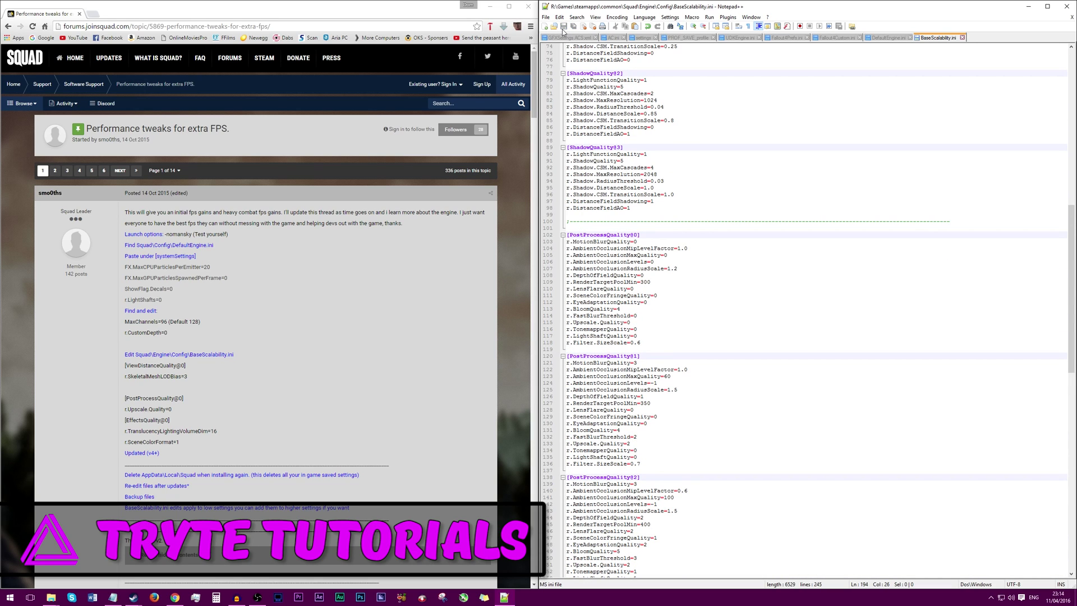
{"action": "left_click", "coordinate": [1065, 7]}
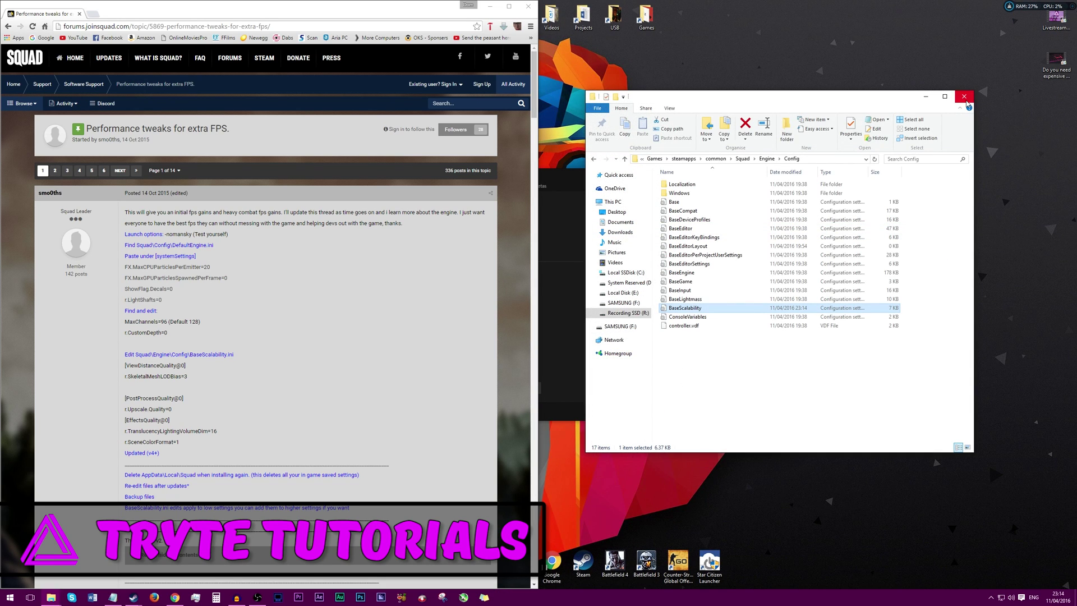
{"action": "left_click", "coordinate": [964, 96]}
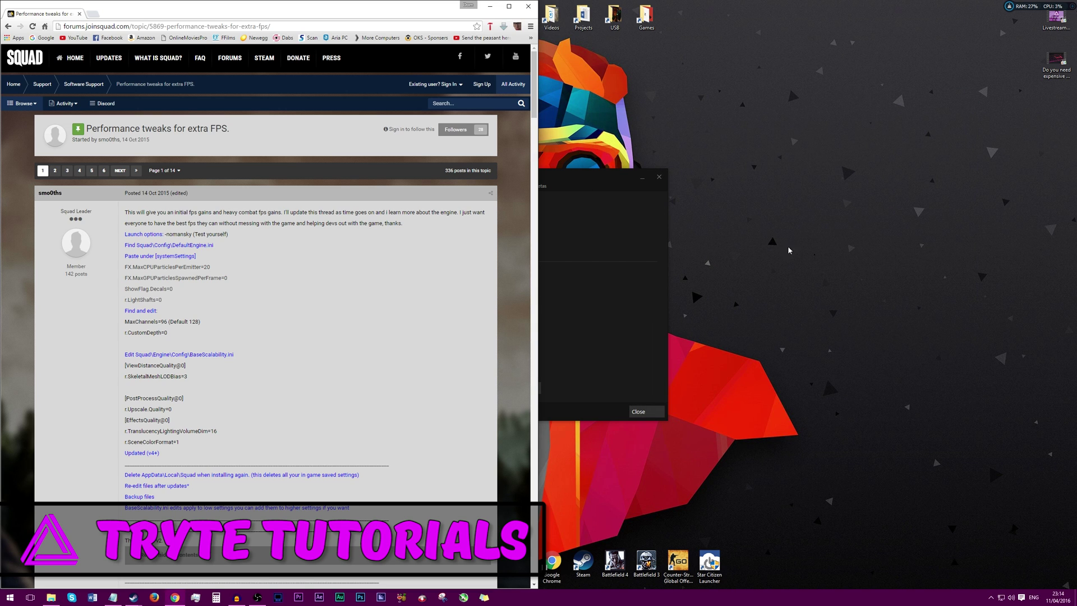
Open the Windows Performance Options from the Control Panel's advanced system settings.
{"action": "left_click_drag", "start_coordinate": [586, 202], "coordinate": [791, 203]}
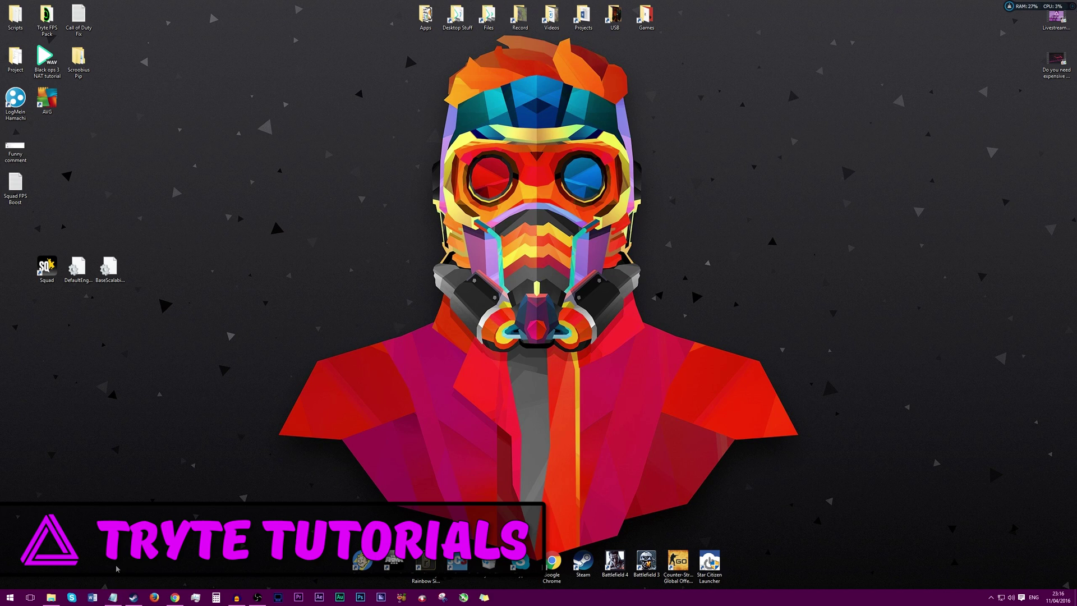
{"action": "left_click", "coordinate": [5, 596]}
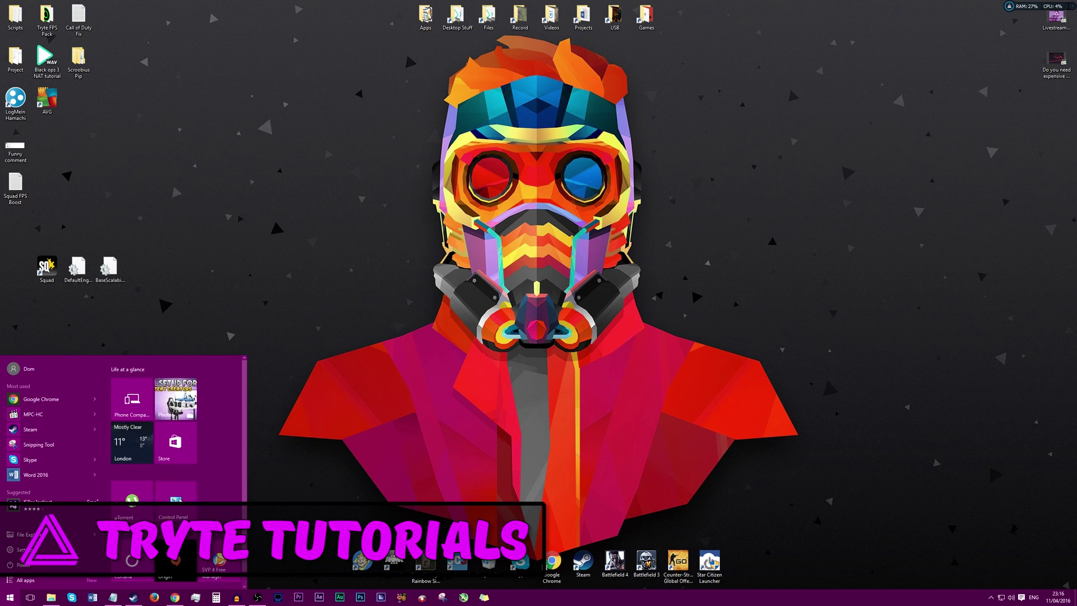
{"action": "left_click", "coordinate": [176, 499]}
{"action": "left_click", "coordinate": [605, 188]}
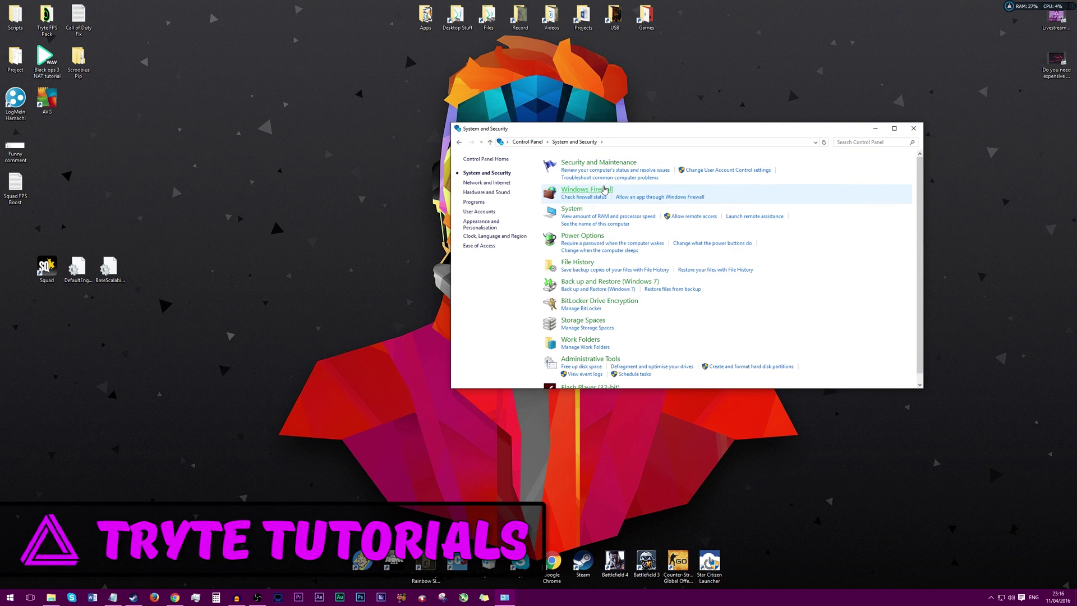
{"action": "left_click", "coordinate": [572, 209]}
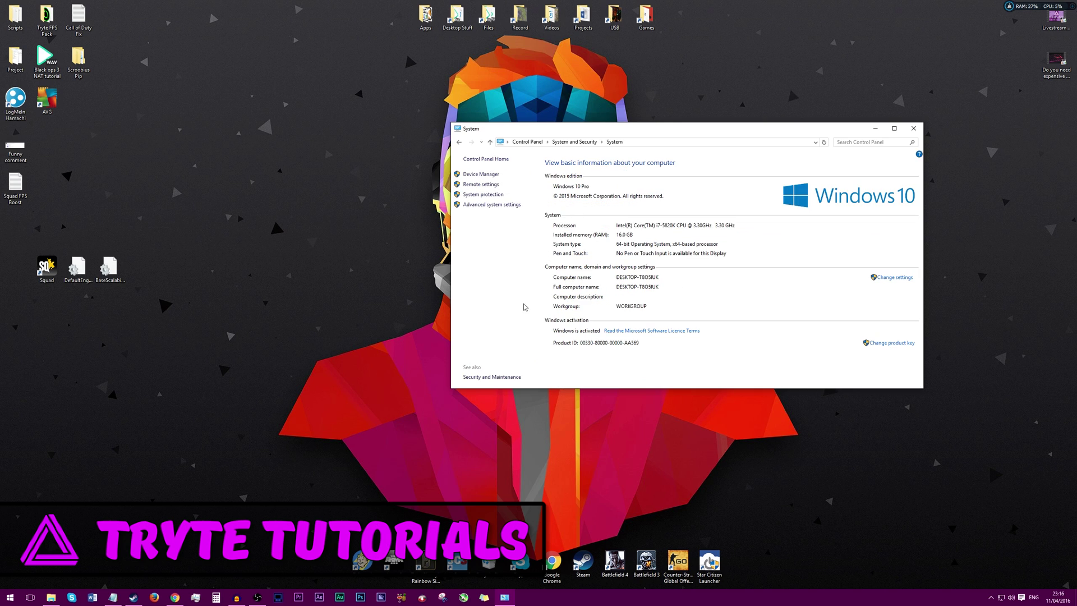
{"action": "left_click", "coordinate": [481, 205]}
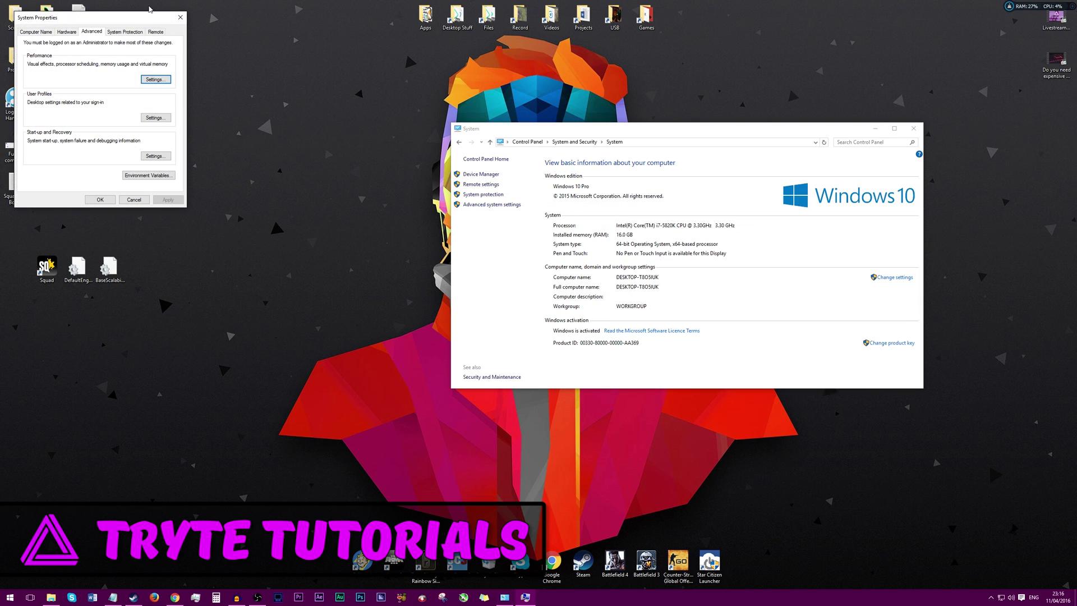
{"action": "left_click_drag", "start_coordinate": [129, 17], "coordinate": [386, 138]}
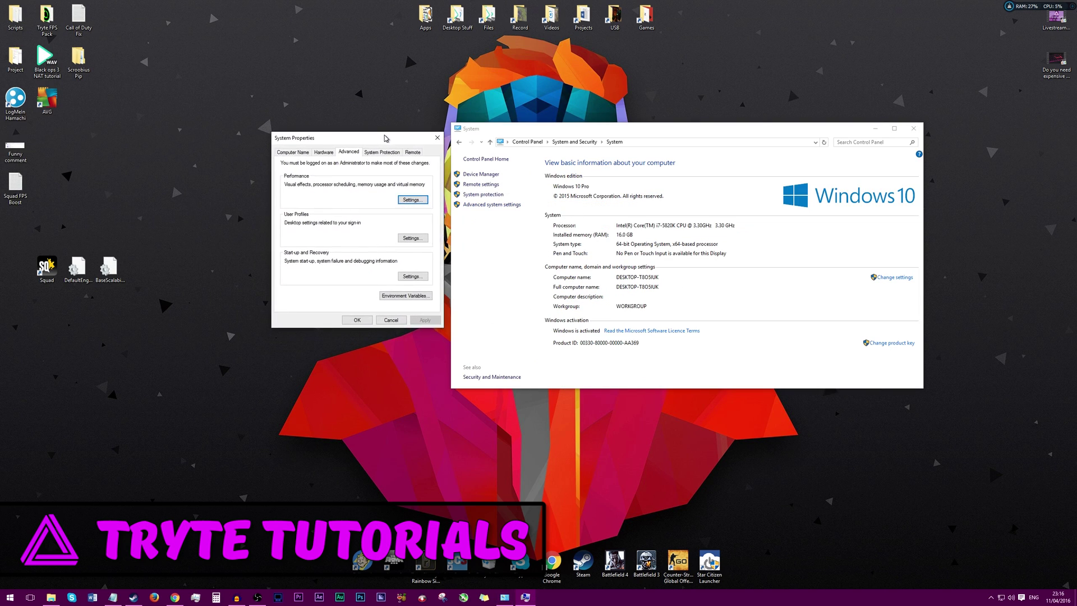
{"action": "left_click", "coordinate": [403, 201]}
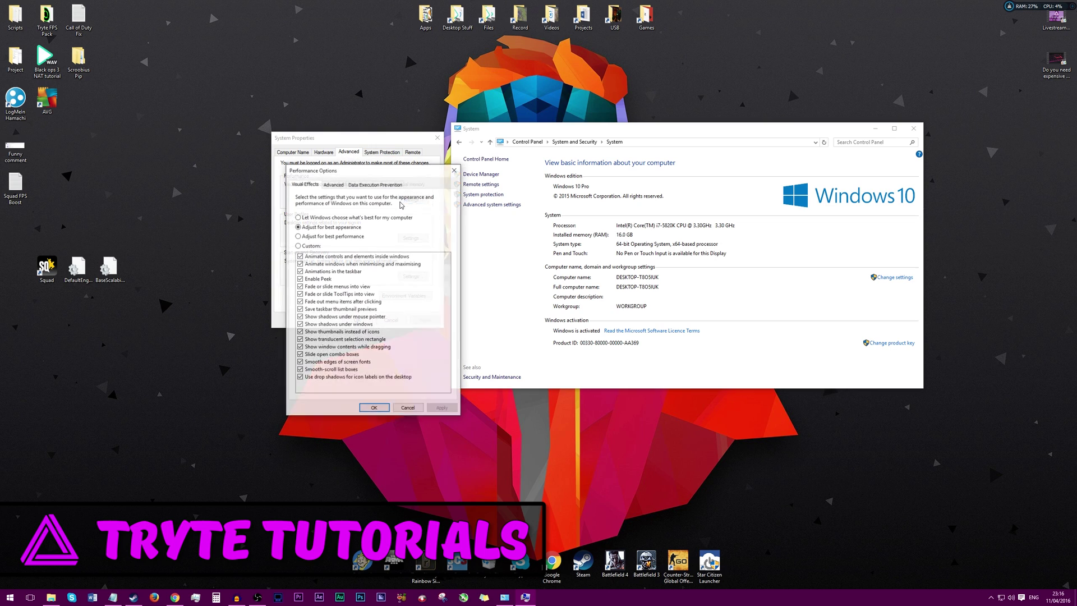
Set the Windows visual effects to Adjust for best performance.
{"action": "left_click", "coordinate": [330, 237]}
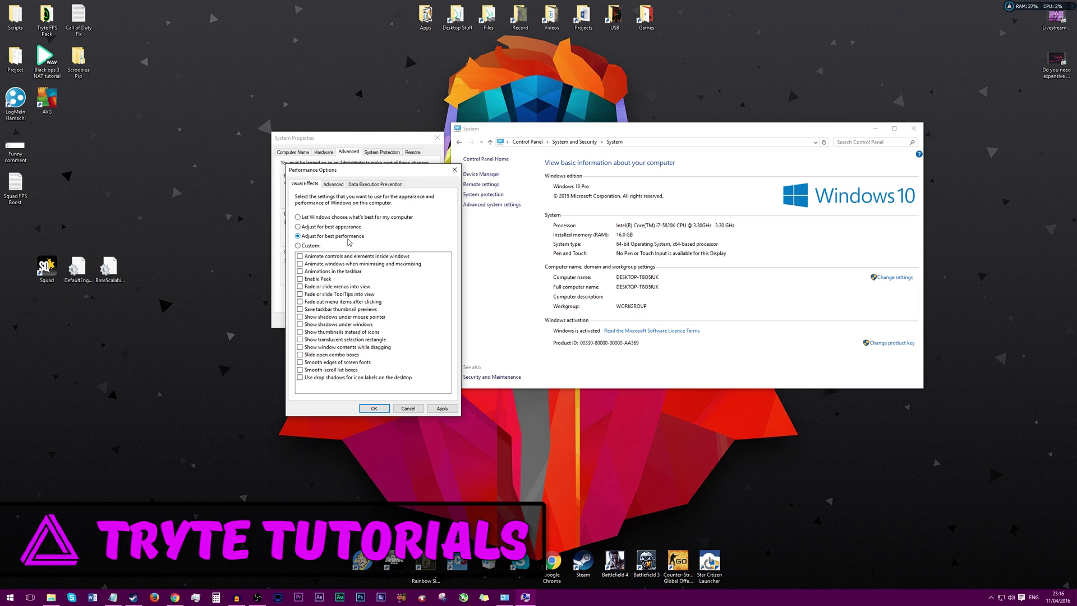
{"action": "left_click_drag", "start_coordinate": [367, 175], "coordinate": [533, 147]}
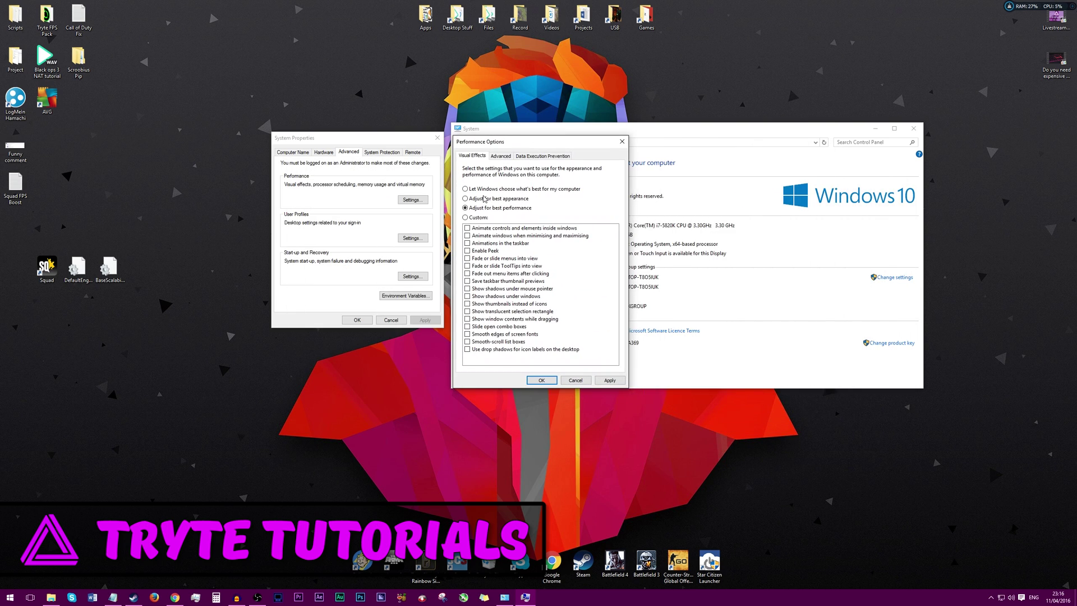
{"action": "left_click", "coordinate": [466, 198]}
{"action": "left_click", "coordinate": [509, 209]}
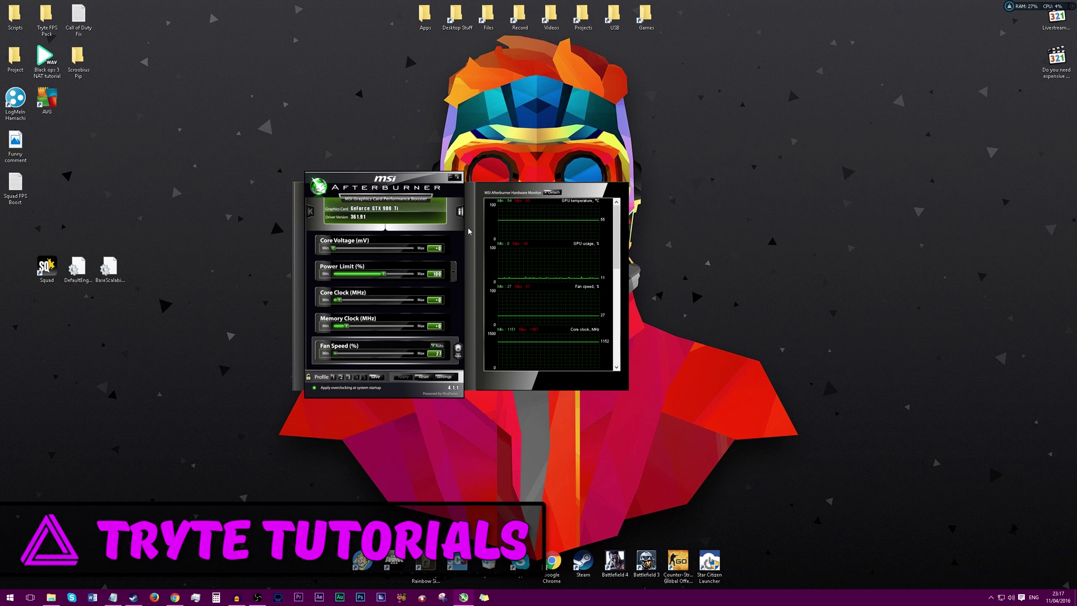
In MSI Afterburner, select the first profile and apply a core clock setting of 133 MHz.
{"action": "left_click_drag", "start_coordinate": [398, 190], "coordinate": [494, 141]}
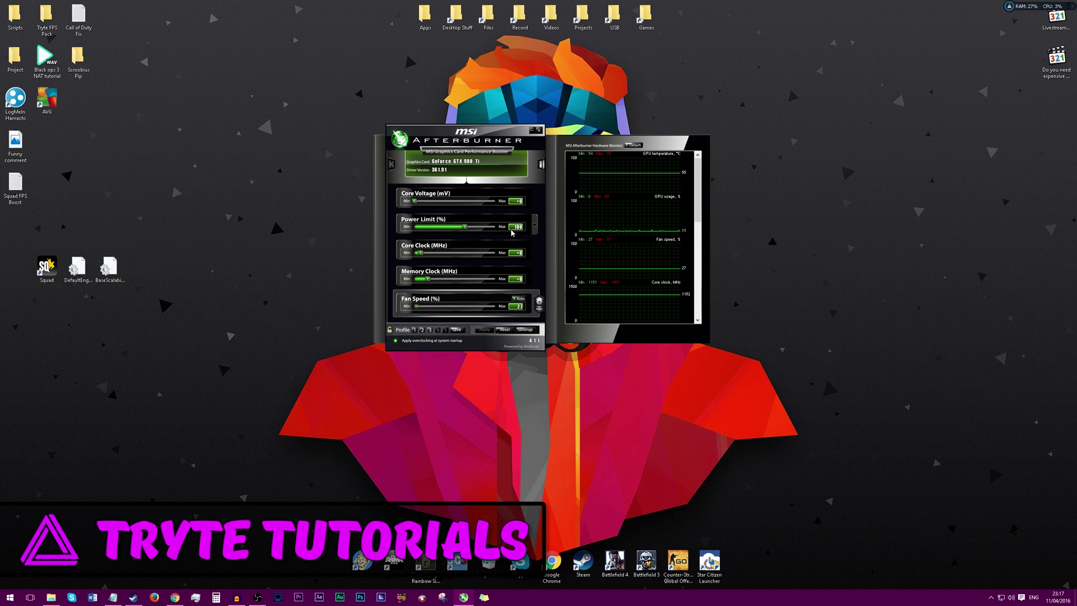
{"action": "left_click", "coordinate": [414, 331]}
{"action": "mouse_move", "coordinate": [519, 256]}
{"action": "left_click", "coordinate": [517, 254]}
{"action": "type", "text": "133"}
{"action": "left_click", "coordinate": [484, 332]}
Apply the memory clock setting, select the first profile and minimise MSI Afterburner.
{"action": "left_click", "coordinate": [520, 282]}
{"action": "left_click", "coordinate": [484, 332]}
{"action": "left_click", "coordinate": [415, 331]}
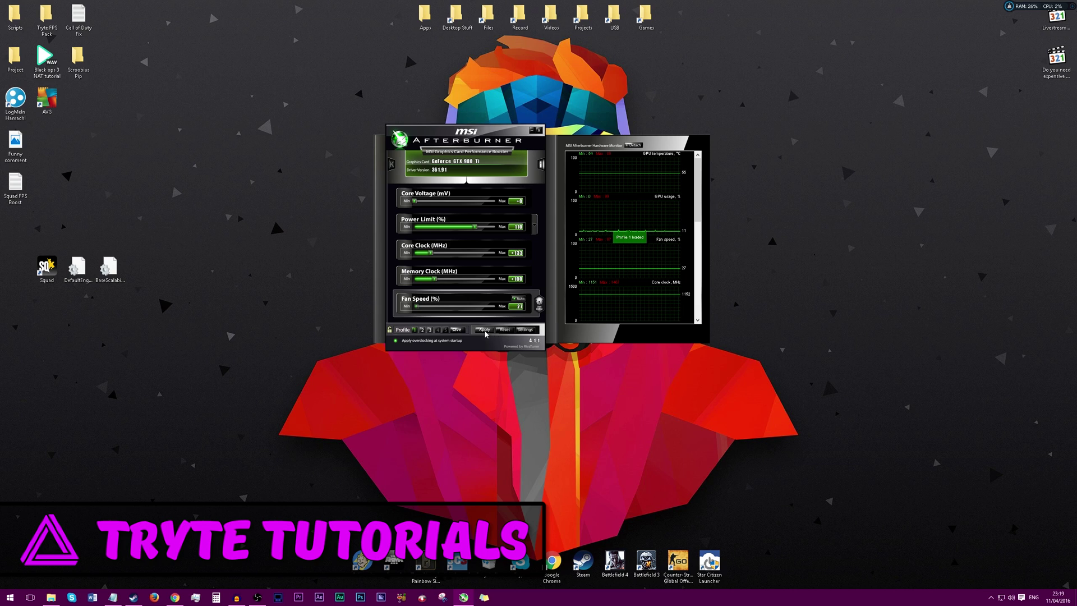
{"action": "left_click", "coordinate": [532, 132]}
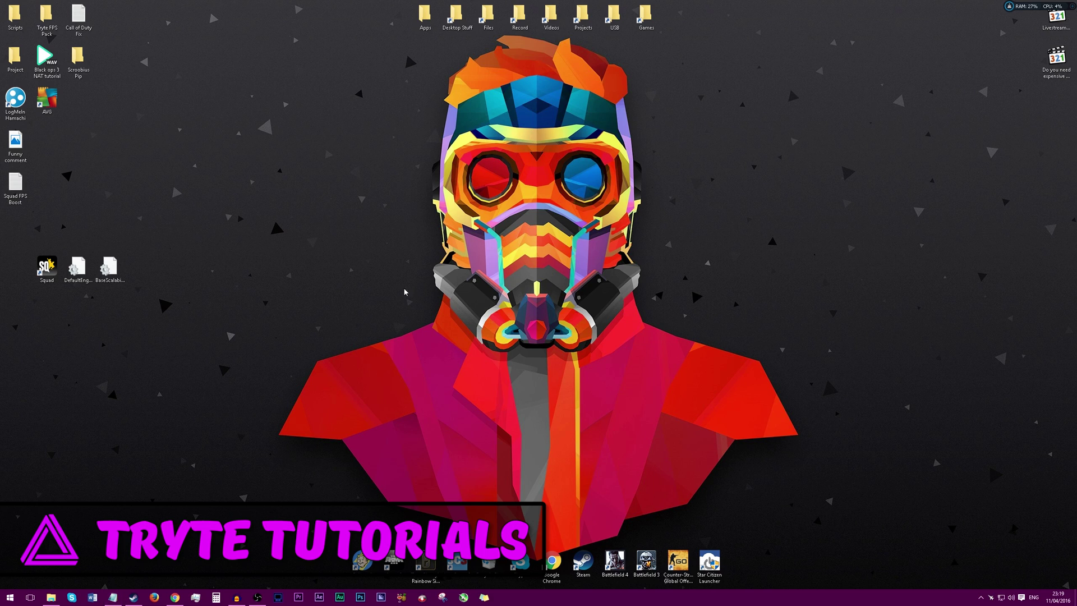
Empty the Recycle Bin and confirm the permanent deletion.
{"action": "right_click", "coordinate": [489, 559]}
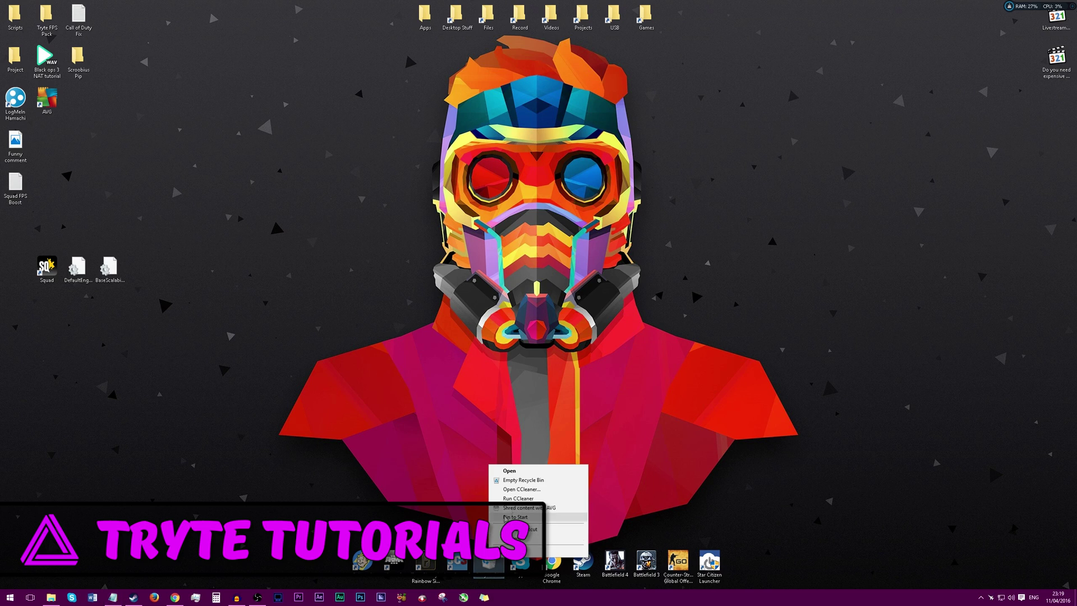
{"action": "left_click", "coordinate": [526, 481]}
{"action": "left_click", "coordinate": [568, 308]}
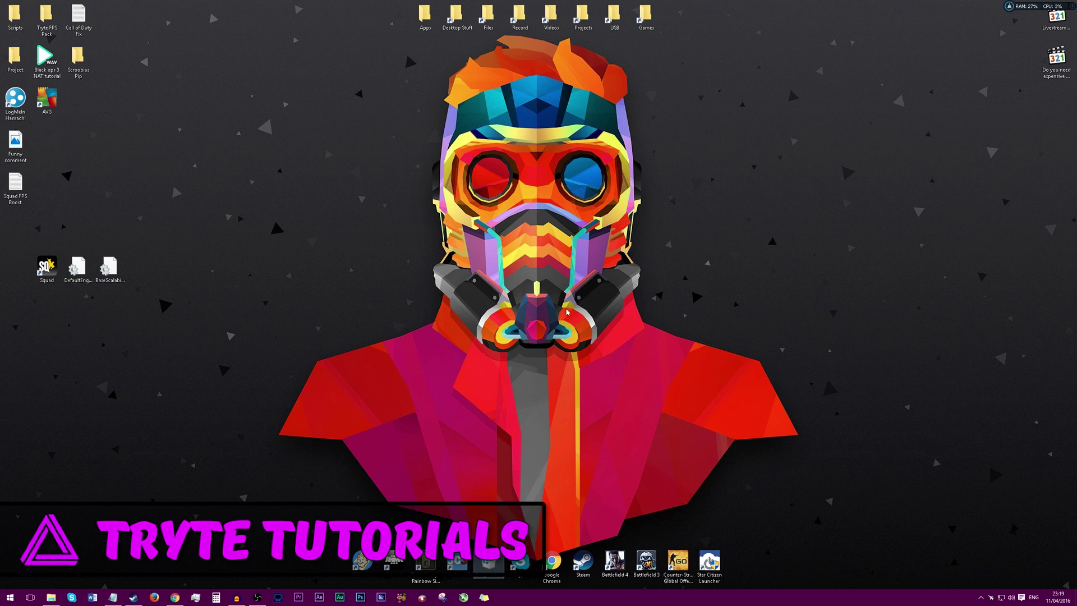
Open the Windows temporary files folder by running %temp%.
{"action": "left_click", "coordinate": [481, 399]}
{"action": "key", "text": "super+r"}
{"action": "left_click_drag", "start_coordinate": [57, 507], "coordinate": [297, 193]}
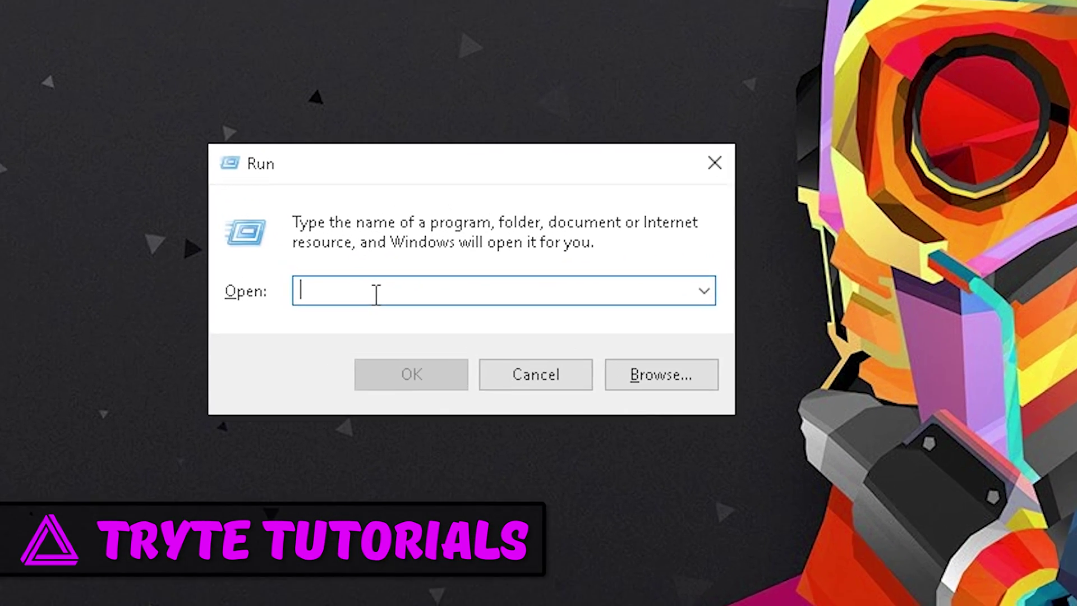
{"action": "type", "text": "%tem"}
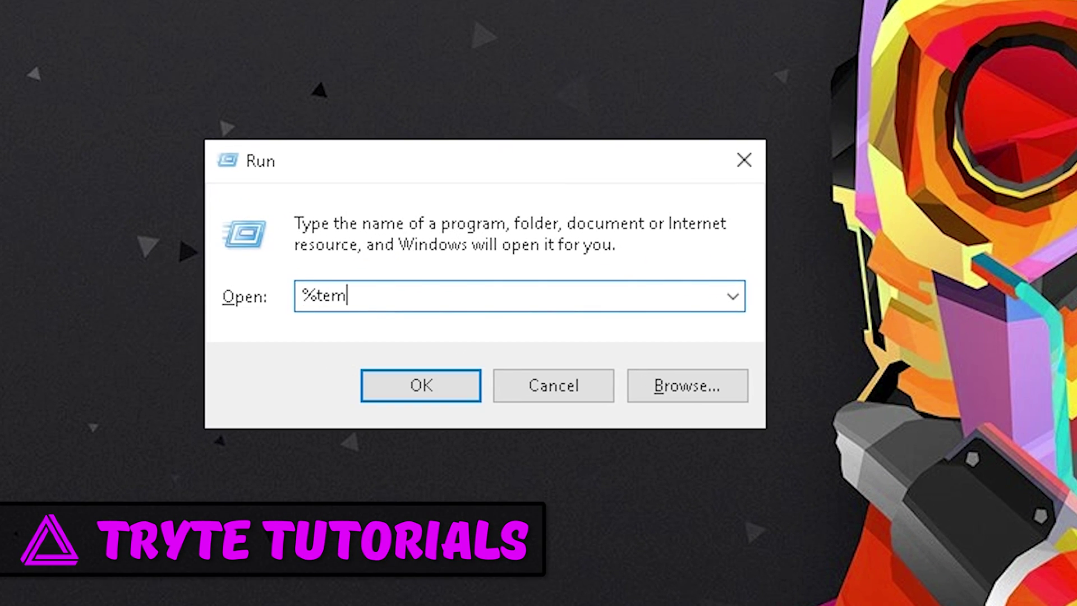
{"action": "type", "text": "p%"}
{"action": "key", "text": "Return"}
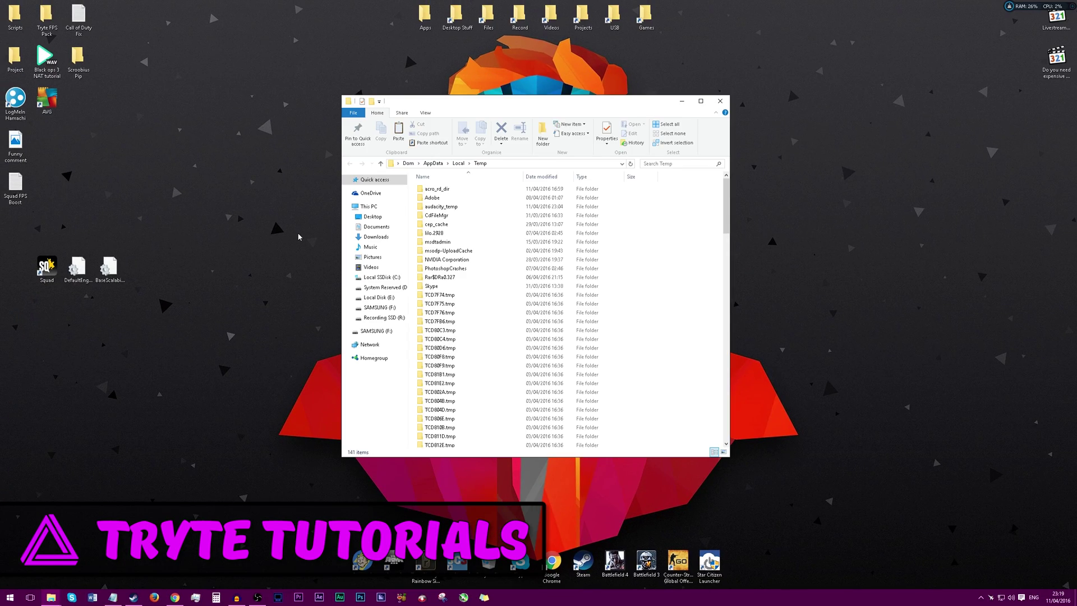
Delete all items in the Temp folder, granting administrator permission and cancelling for the items still in use.
{"action": "left_click", "coordinate": [651, 257]}
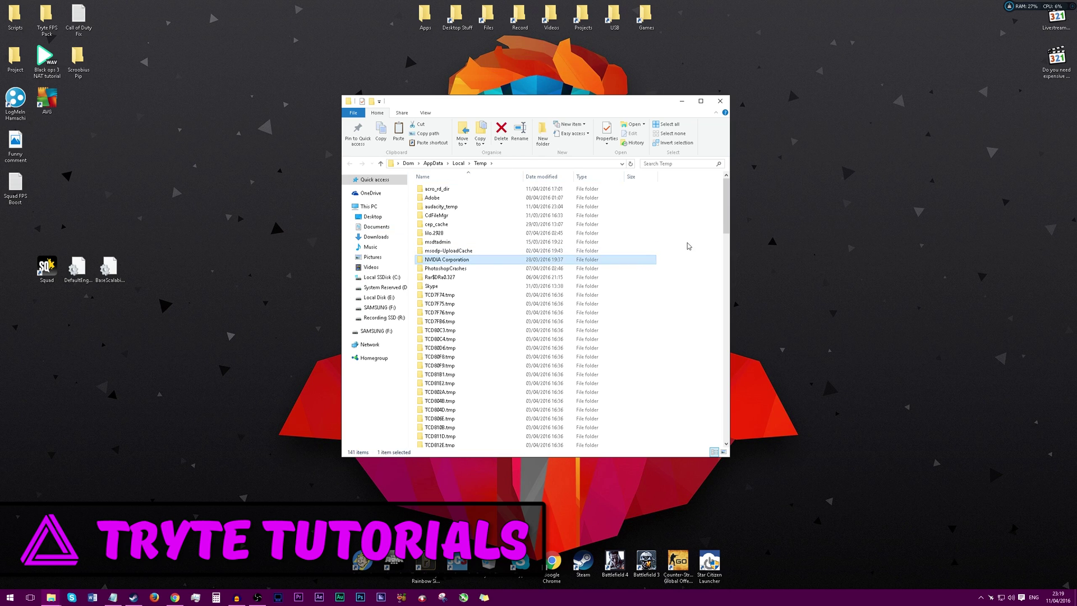
{"action": "left_click", "coordinate": [687, 251]}
{"action": "key", "text": "ctrl+a"}
{"action": "scroll", "coordinate": [569, 303], "scroll_direction": "down", "scroll_amount": 19}
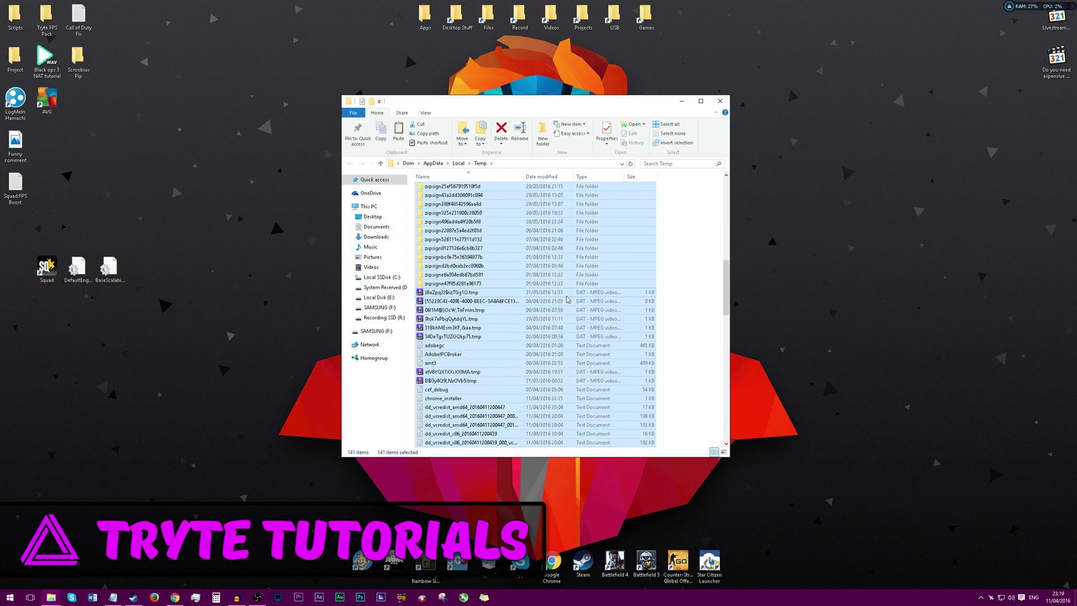
{"action": "scroll", "coordinate": [568, 299], "scroll_direction": "up", "scroll_amount": 19}
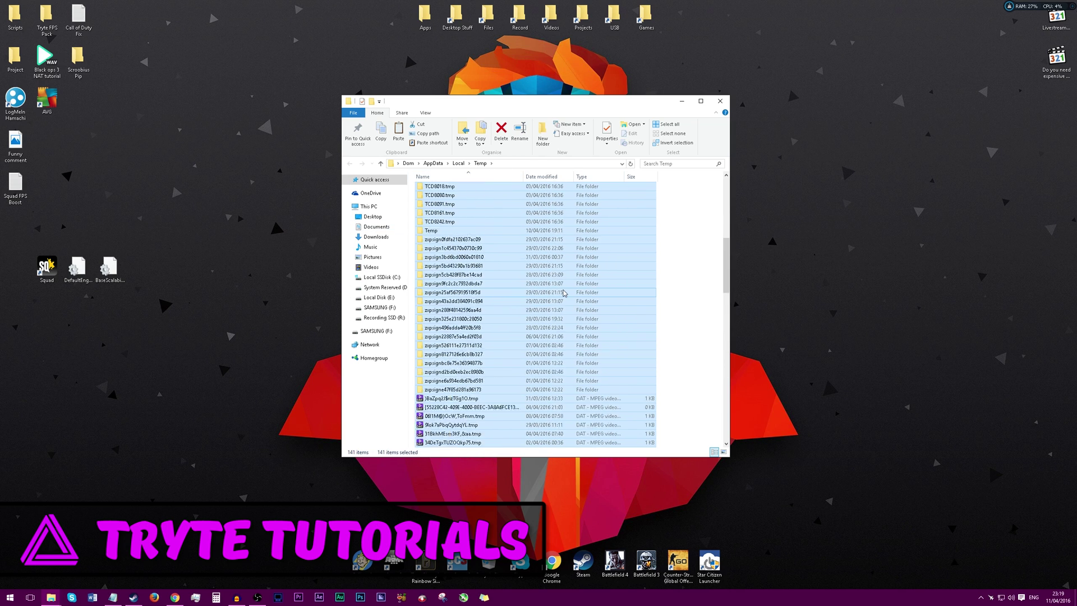
{"action": "scroll", "coordinate": [486, 335], "scroll_direction": "up", "scroll_amount": 1}
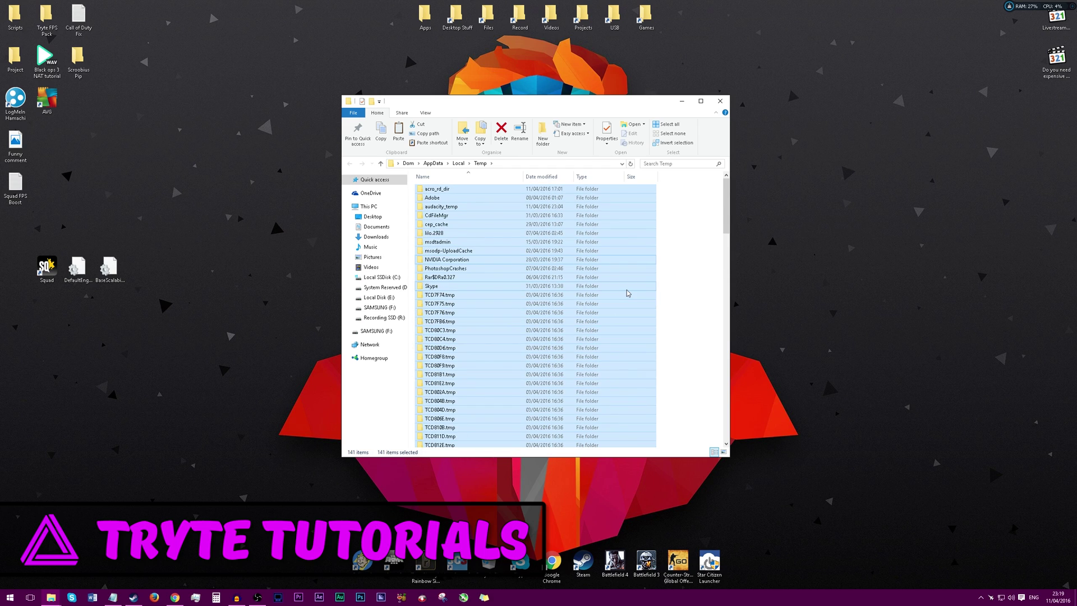
{"action": "key", "text": "Delete"}
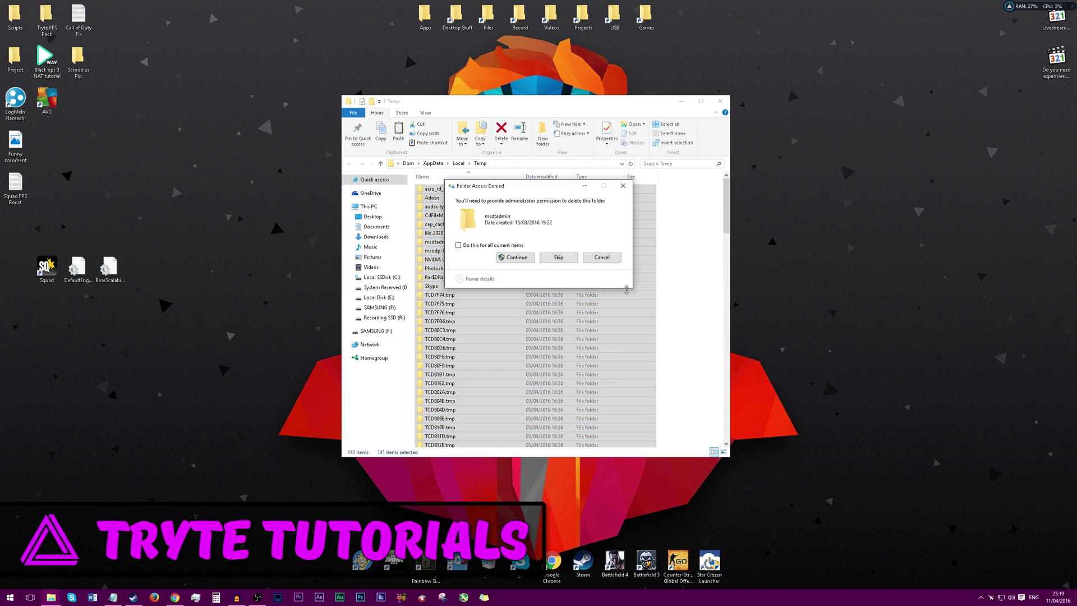
{"action": "left_click", "coordinate": [519, 258]}
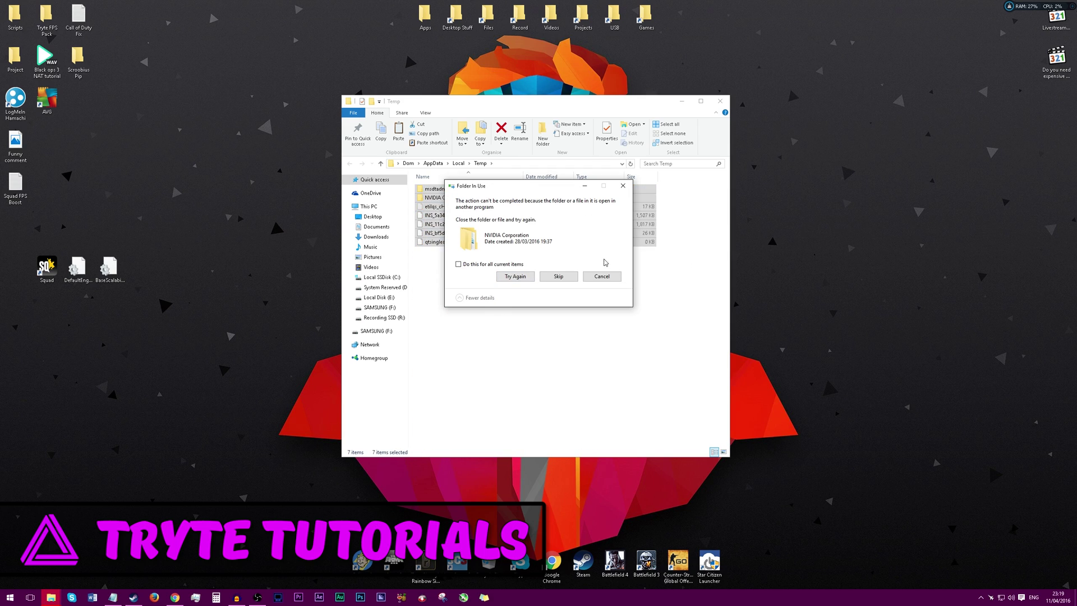
{"action": "left_click", "coordinate": [608, 279]}
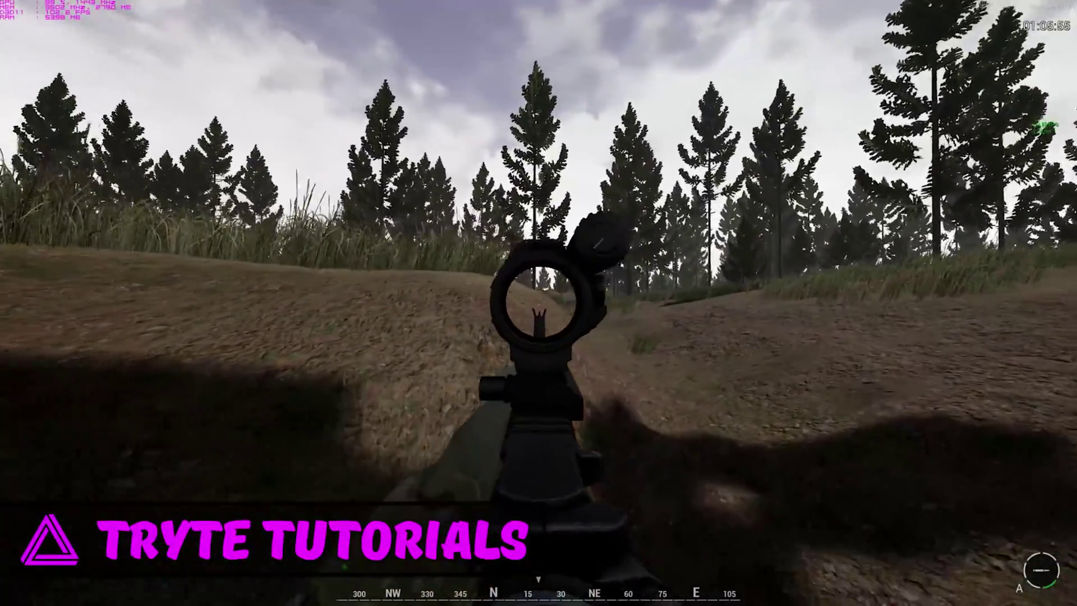
{"action": "key", "text": "w"}
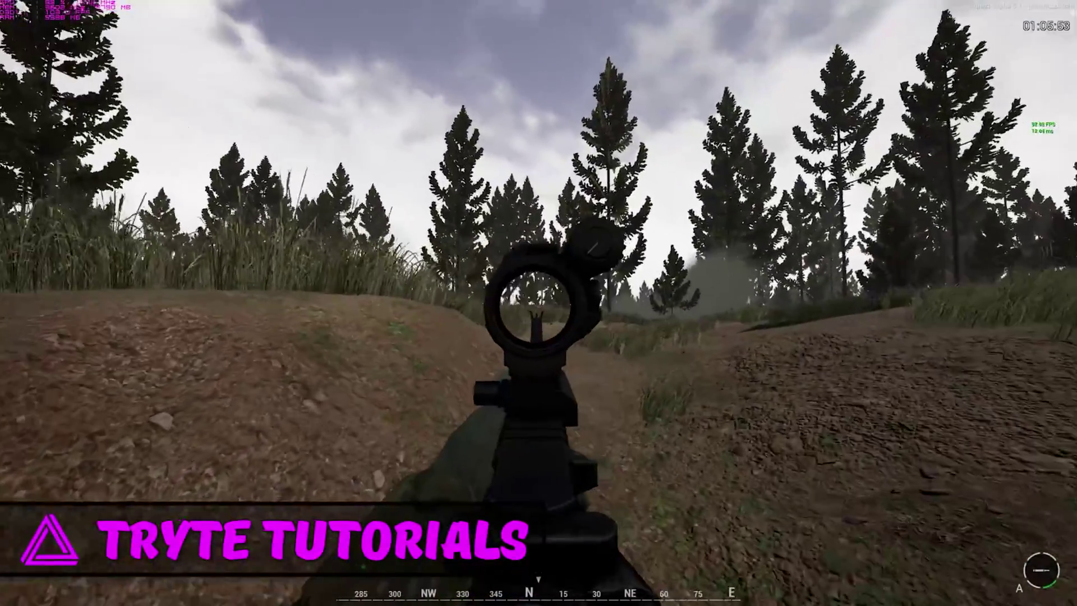
{"action": "key", "text": "w"}
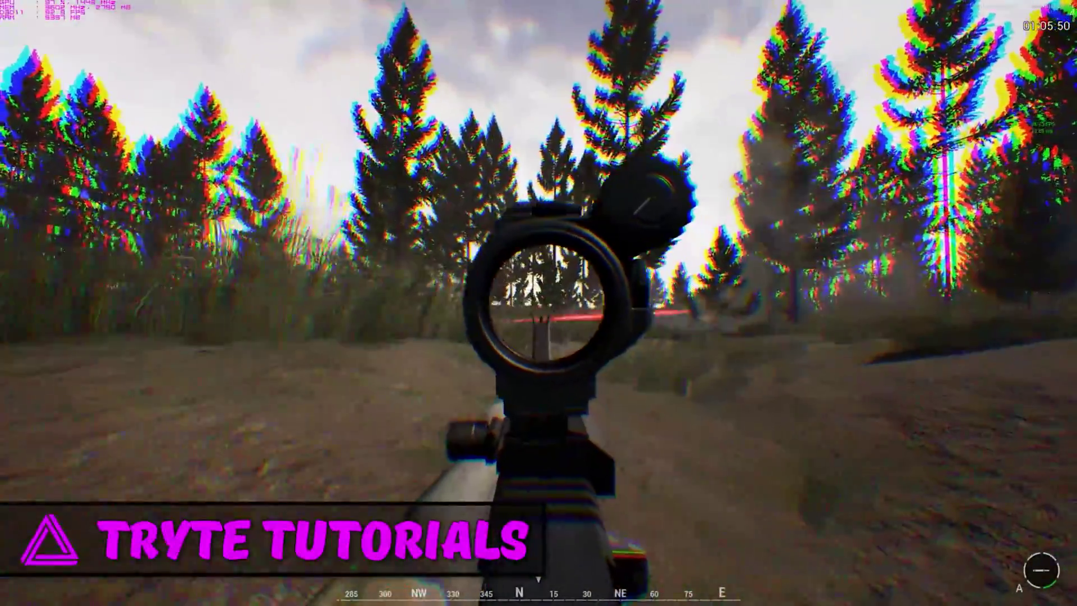
{"action": "key", "text": "w"}
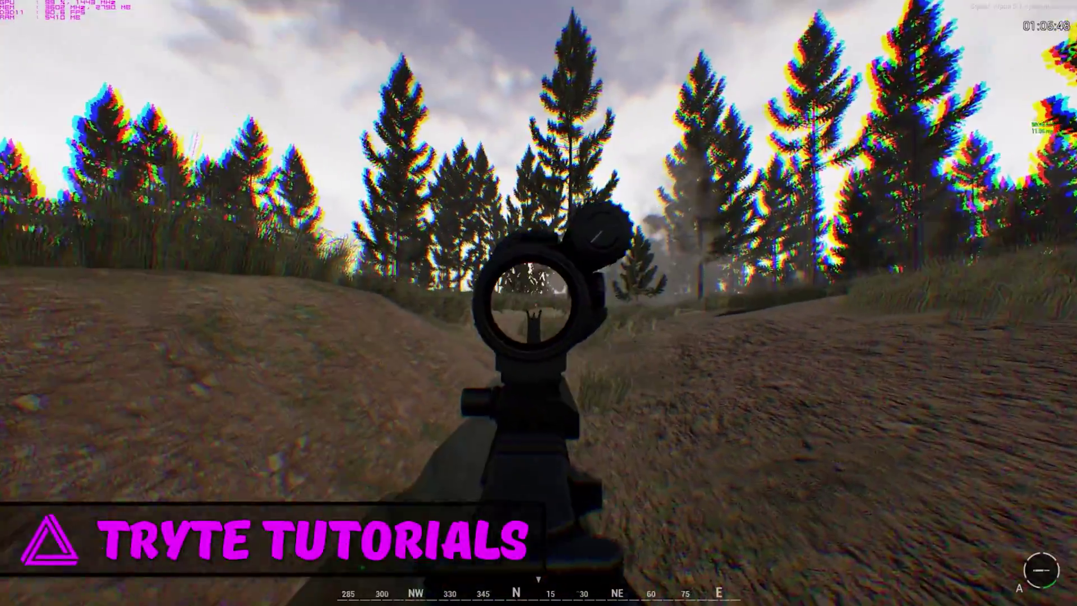
{"action": "key", "text": "w"}
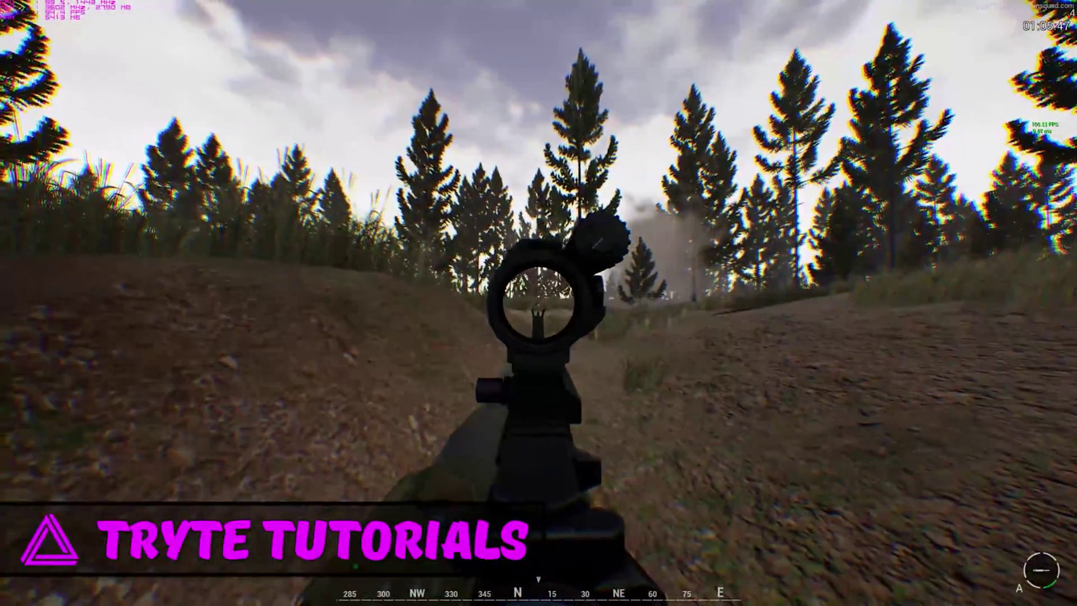
{"action": "key", "text": "w"}
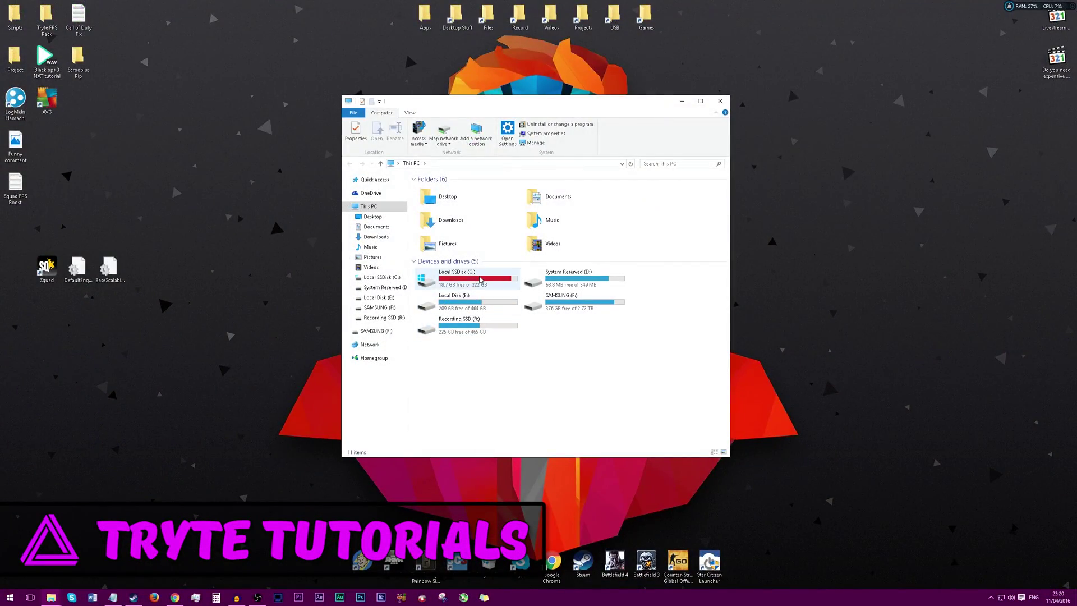
Check the free space on the Local SSDisk (C:) and Recording SSD (R:) drives in This PC.
{"action": "left_click", "coordinate": [473, 289]}
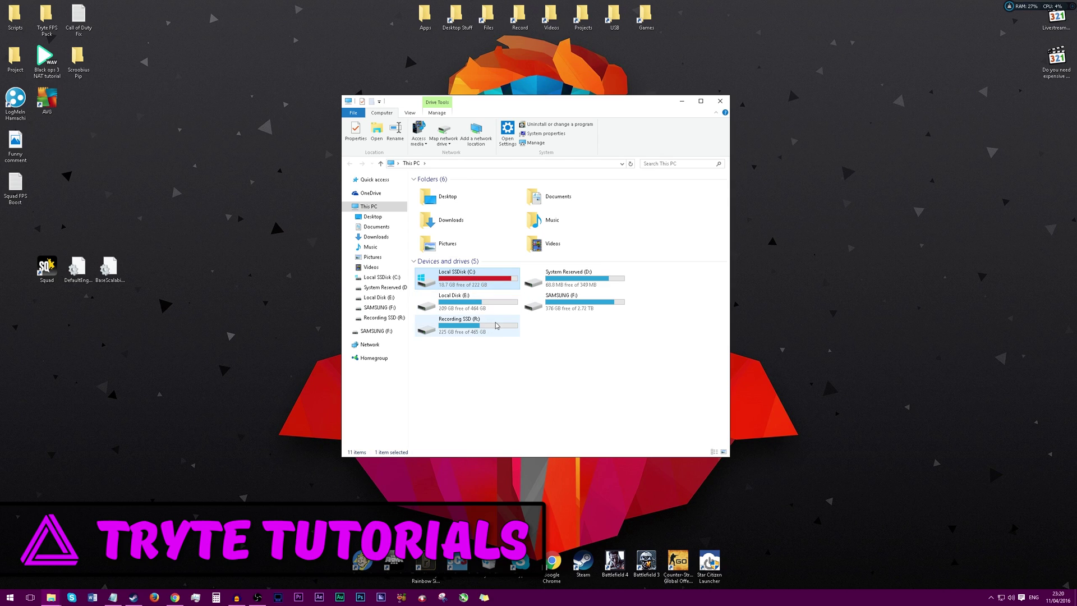
{"action": "left_click", "coordinate": [474, 329]}
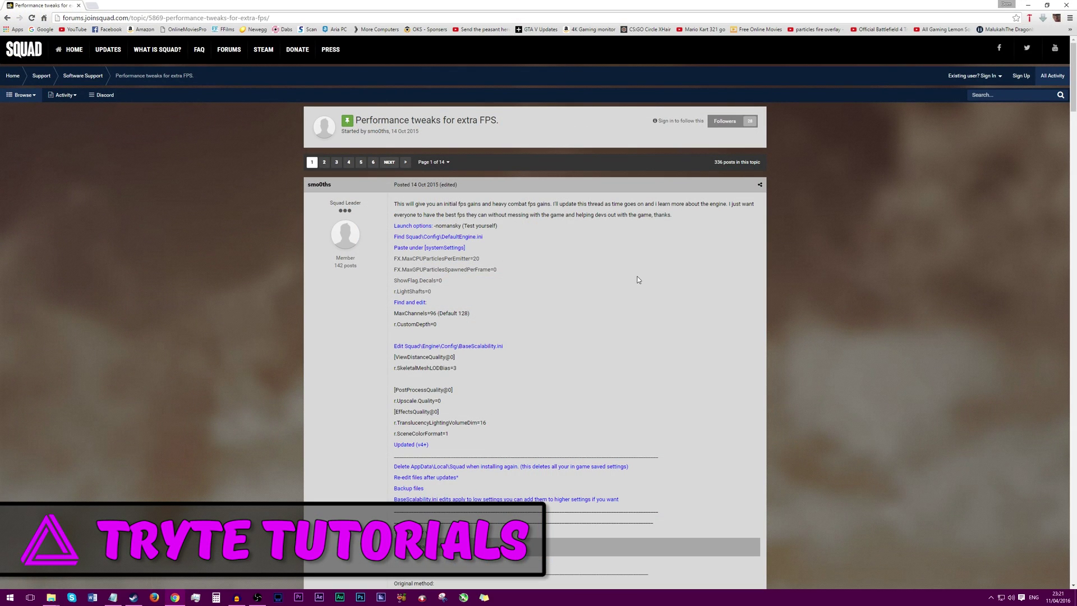
Switch to Chrome, view the Tryte channel page on YouTube in a new tab and close that tab.
{"action": "left_click", "coordinate": [93, 5]}
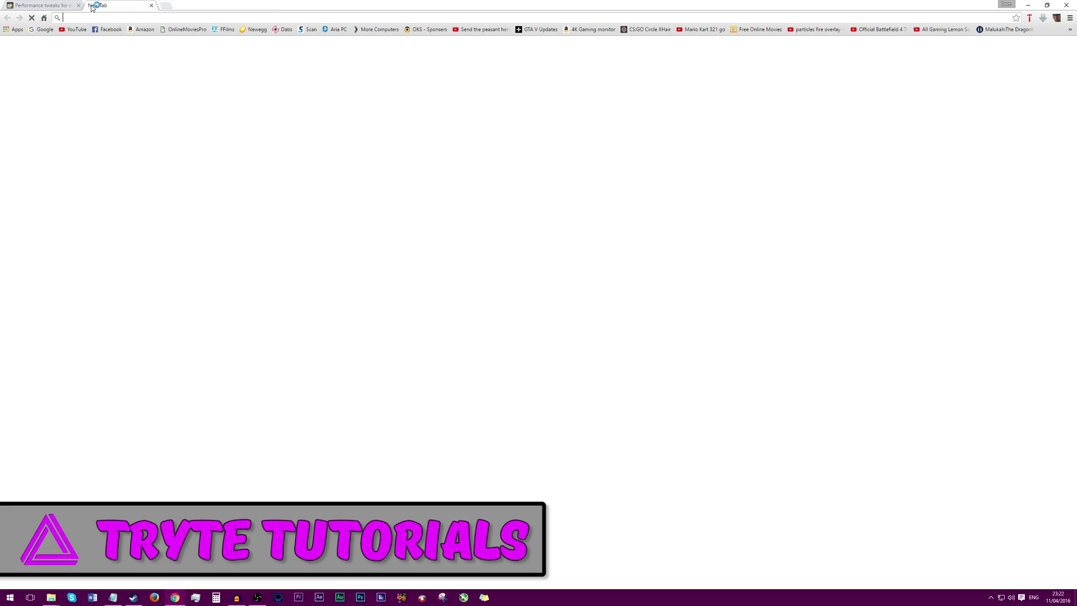
{"action": "left_click", "coordinate": [73, 29]}
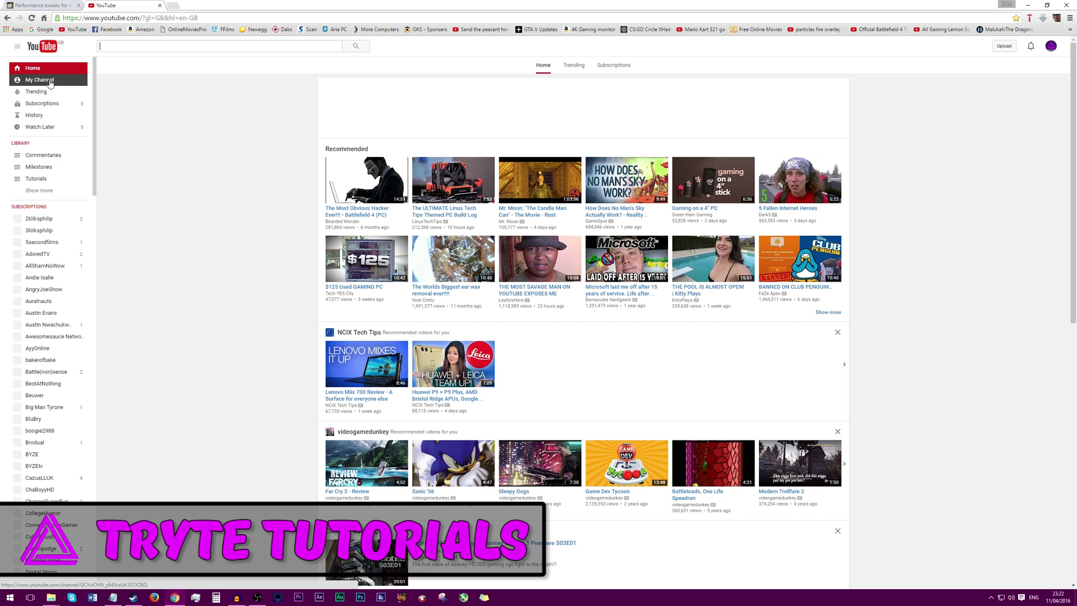
{"action": "left_click", "coordinate": [49, 83]}
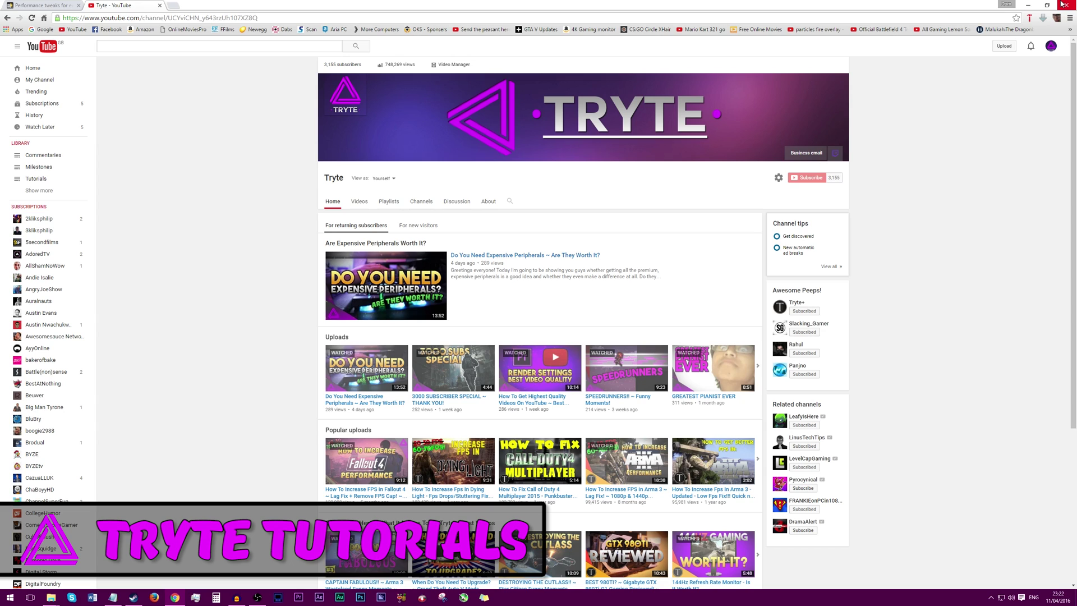
{"action": "left_click", "coordinate": [160, 6]}
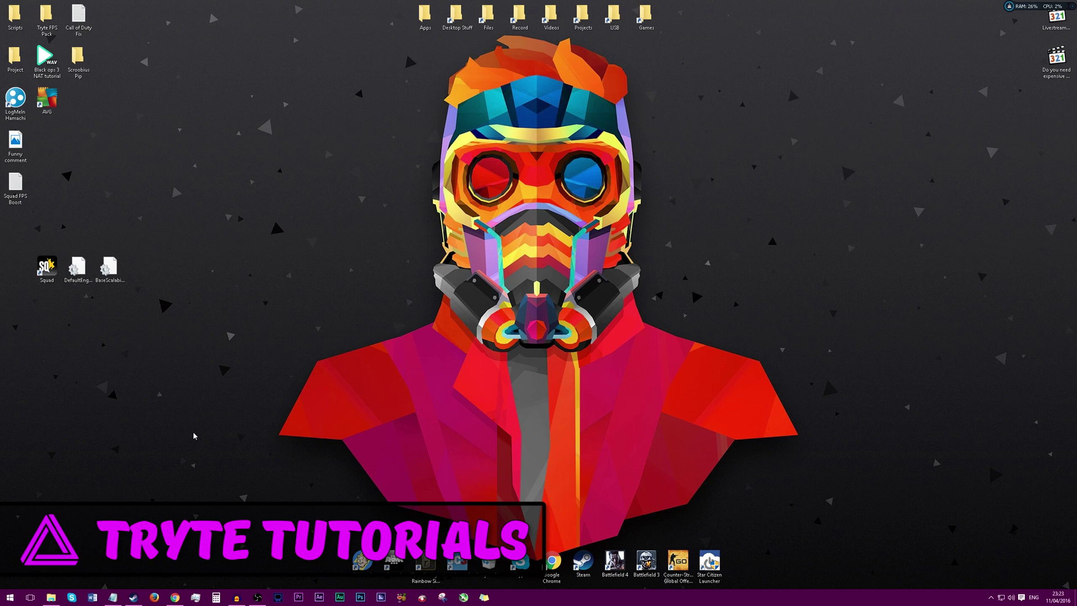
Open Device Manager and shrink it to a smaller window in the middle of the desktop.
{"action": "left_click", "coordinate": [10, 597]}
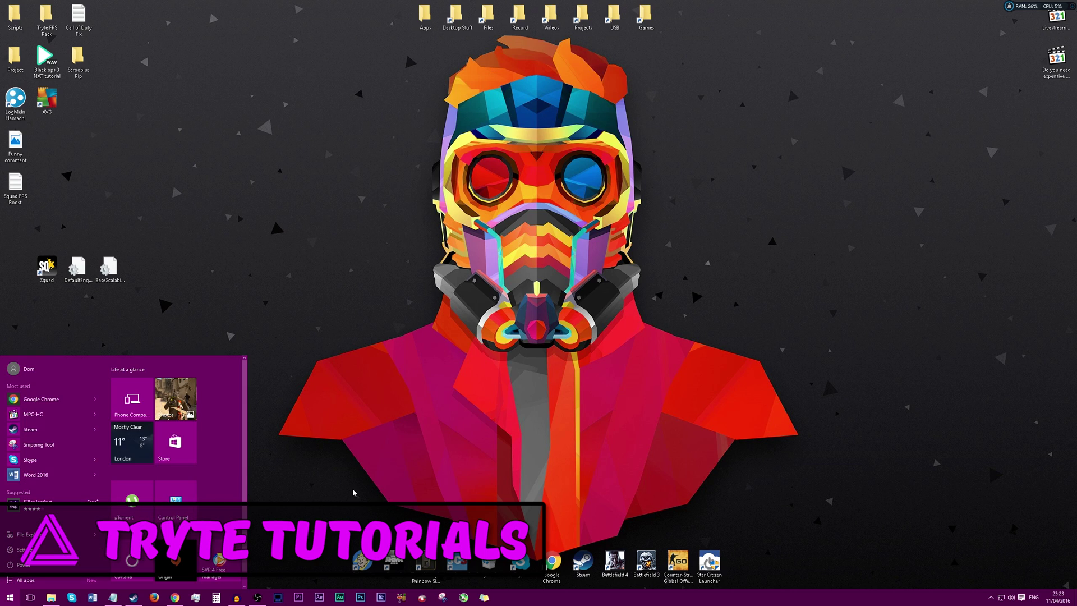
{"action": "type", "text": "de"}
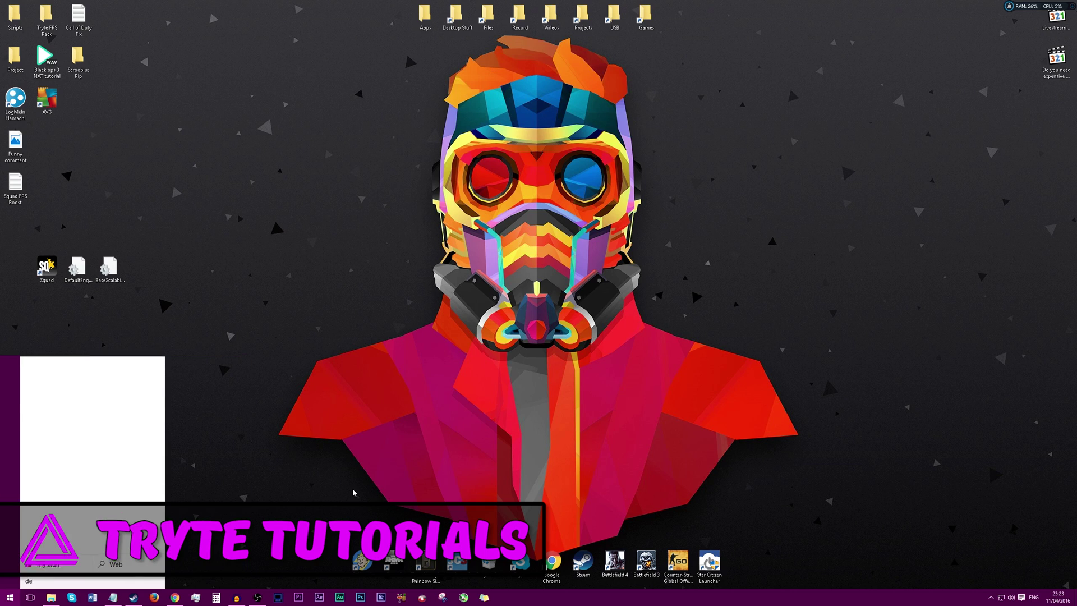
{"action": "type", "text": "vice manager"}
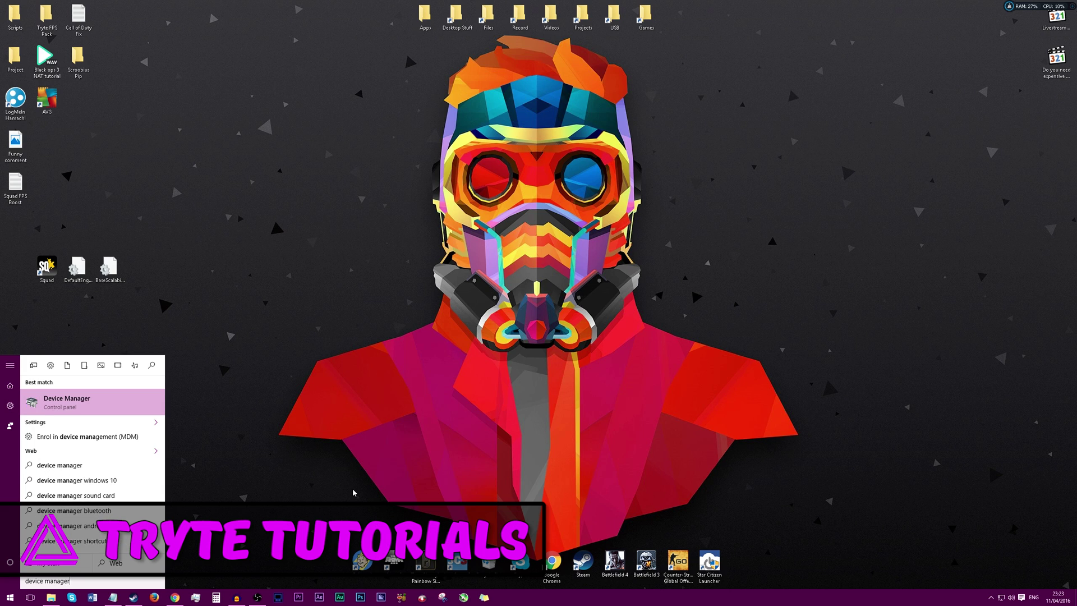
{"action": "key", "text": "Return"}
{"action": "double_click", "coordinate": [198, 31]}
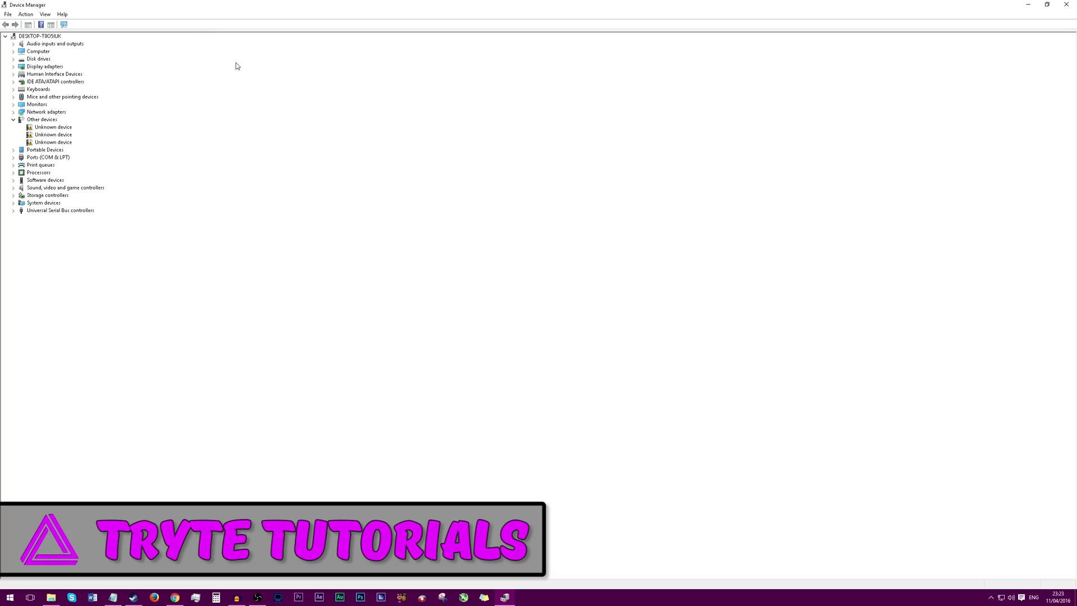
{"action": "left_click_drag", "start_coordinate": [126, 4], "coordinate": [617, 88]}
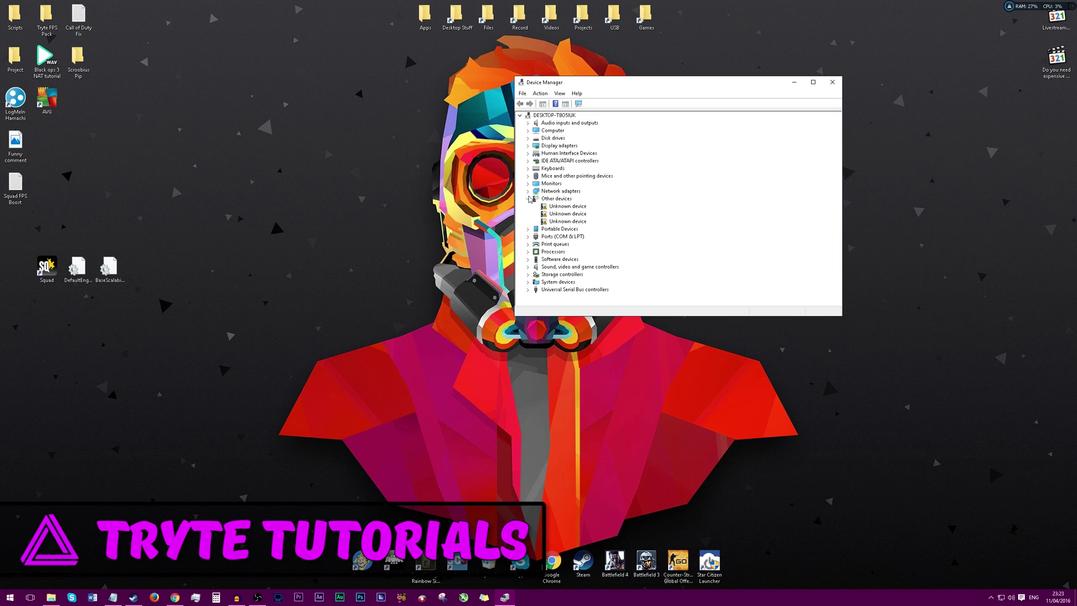
Check which graphics card is listed under Display adapters, then close Device Manager.
{"action": "left_click", "coordinate": [528, 146]}
{"action": "left_click", "coordinate": [577, 153]}
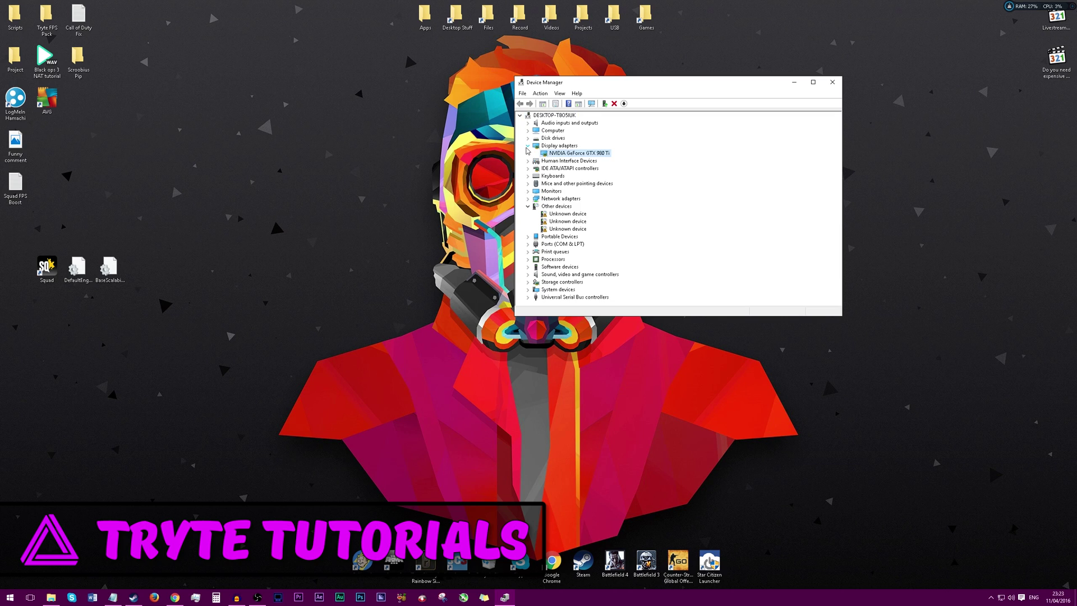
{"action": "left_click", "coordinate": [833, 82]}
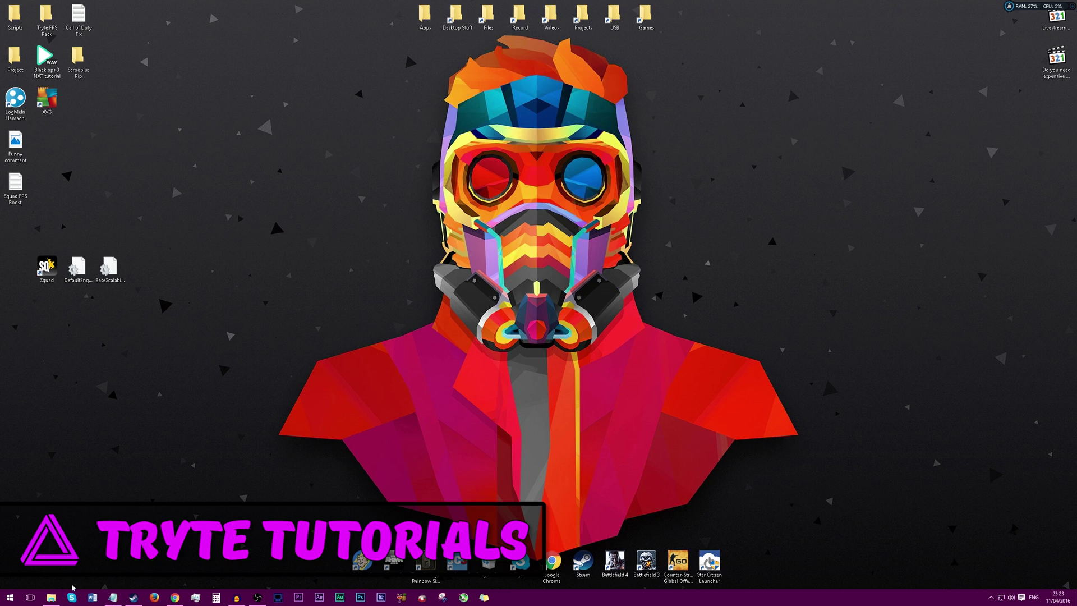
View the processor and memory details in the system properties of This PC, then close both windows.
{"action": "left_click", "coordinate": [10, 597]}
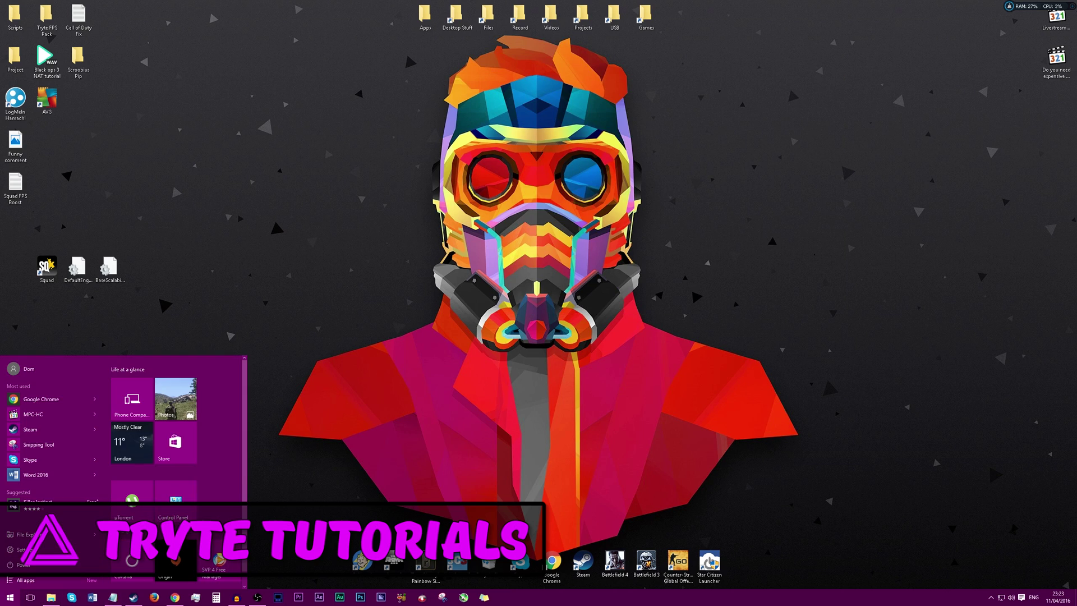
{"action": "right_click", "coordinate": [50, 597]}
{"action": "left_click", "coordinate": [49, 551]}
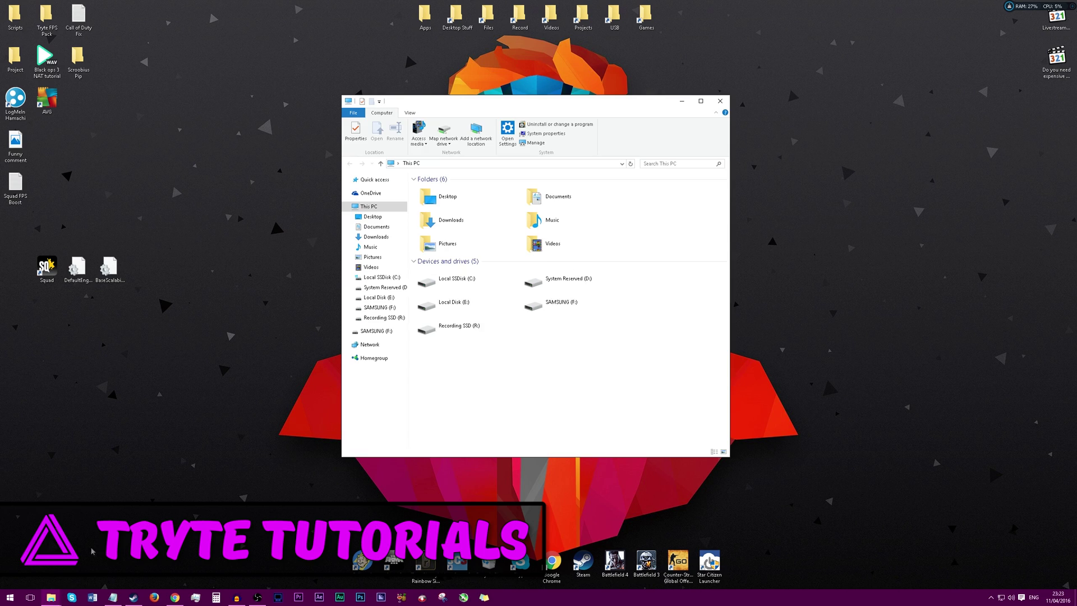
{"action": "right_click", "coordinate": [382, 206]}
{"action": "left_click", "coordinate": [428, 325]}
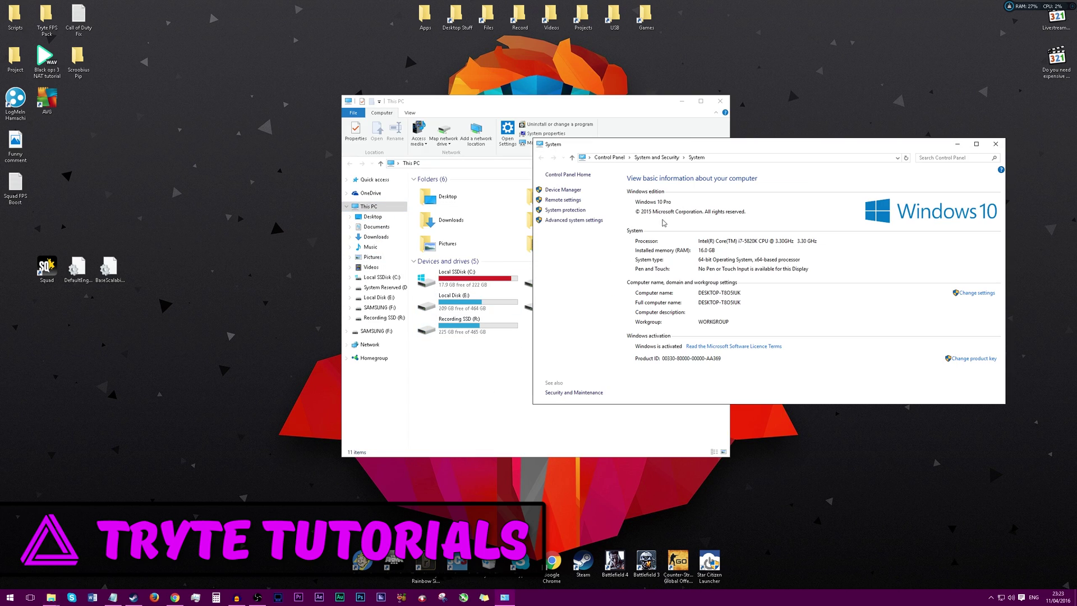
{"action": "left_click_drag", "start_coordinate": [743, 149], "coordinate": [584, 134]}
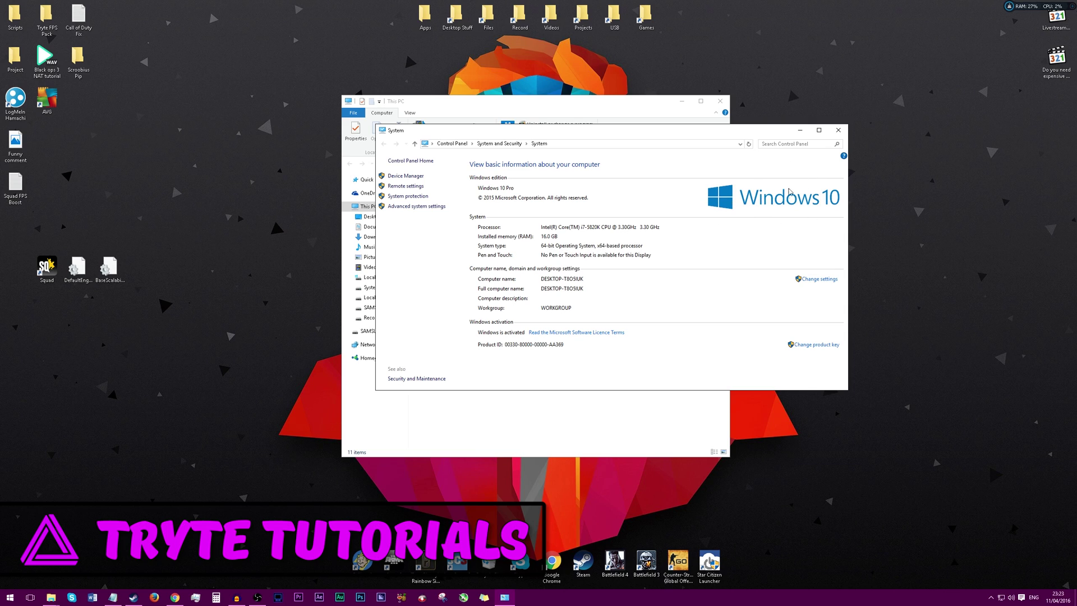
{"action": "left_click", "coordinate": [838, 130]}
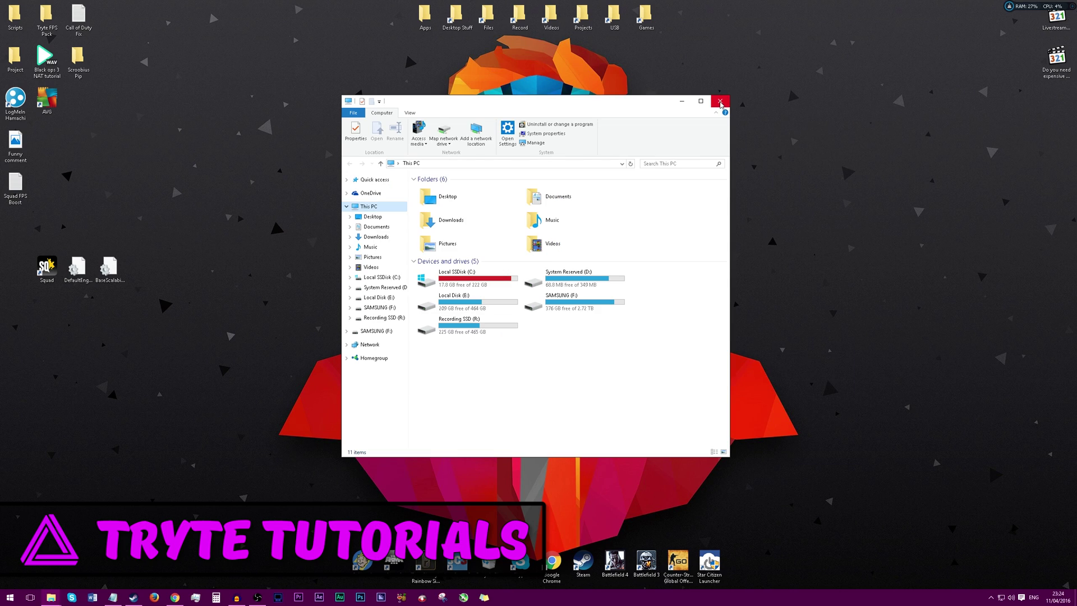
{"action": "left_click", "coordinate": [629, 357]}
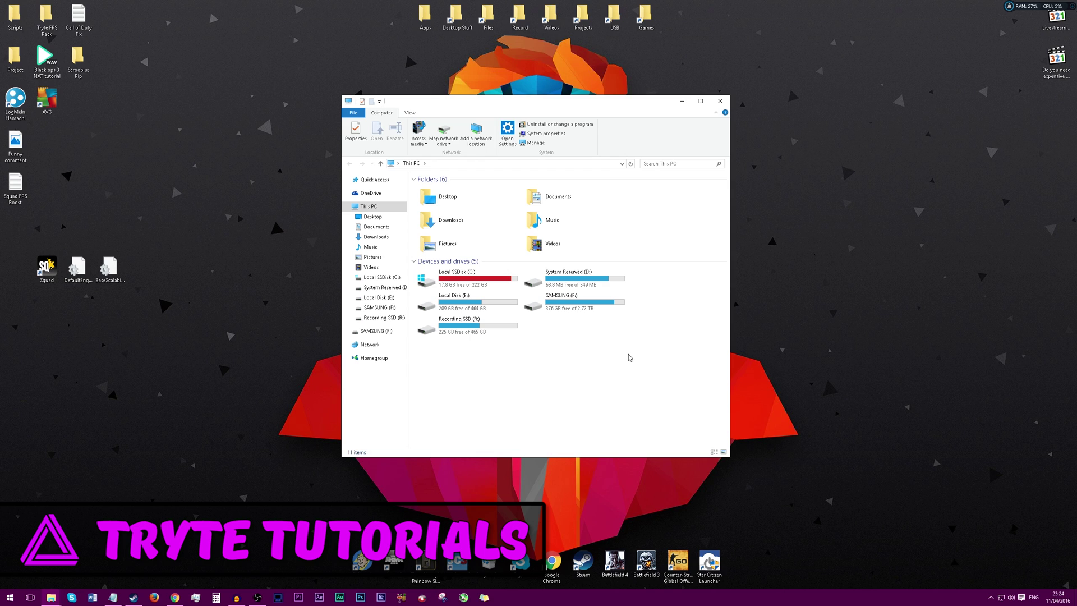
{"action": "left_click", "coordinate": [720, 101]}
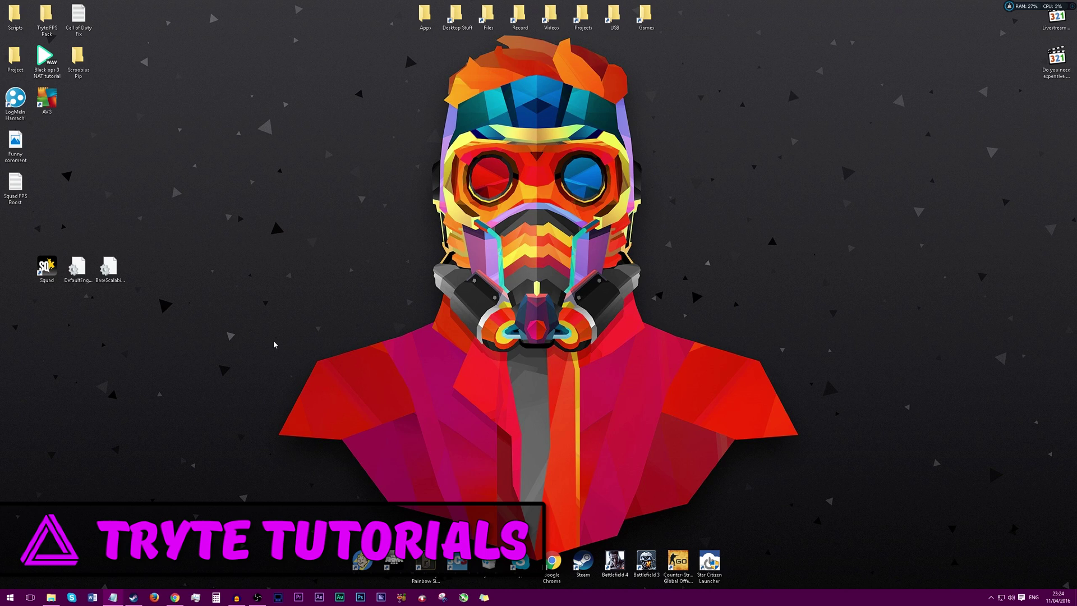
Launch Squad from the desktop.
{"action": "double_click", "coordinate": [47, 268]}
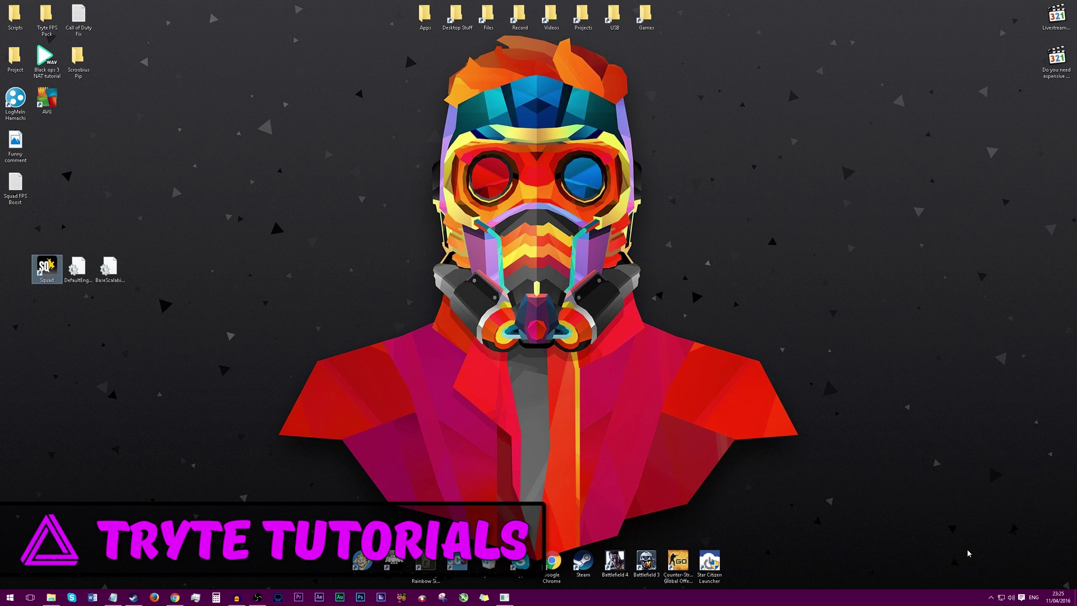
{"action": "left_click", "coordinate": [523, 381]}
{"action": "mouse_move", "coordinate": [505, 597]}
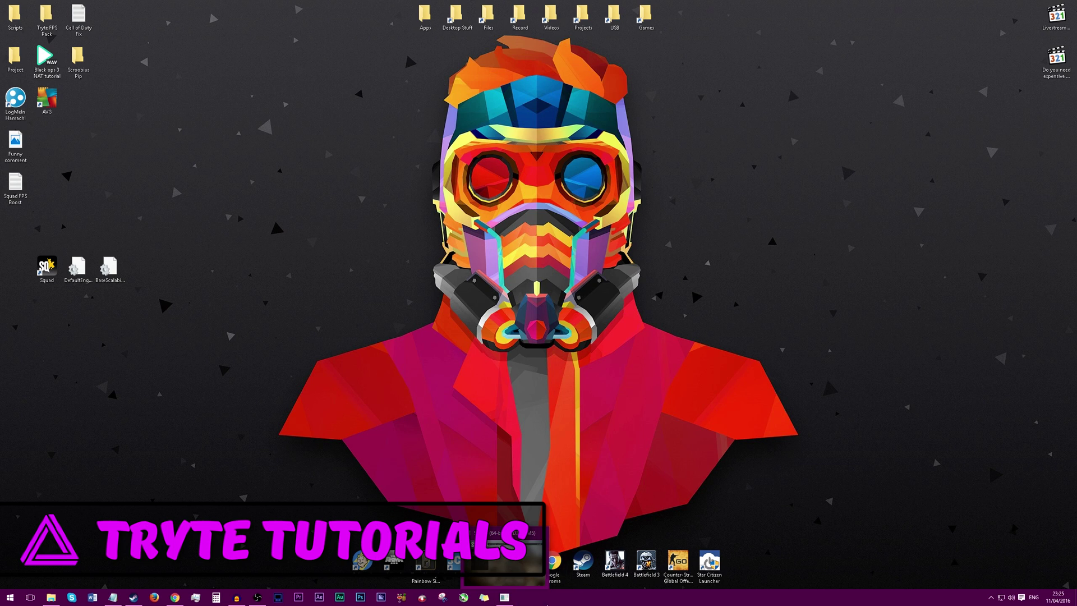
Check Squad's sound level in the Volume Mixer and close the mixer.
{"action": "right_click", "coordinate": [1011, 597]}
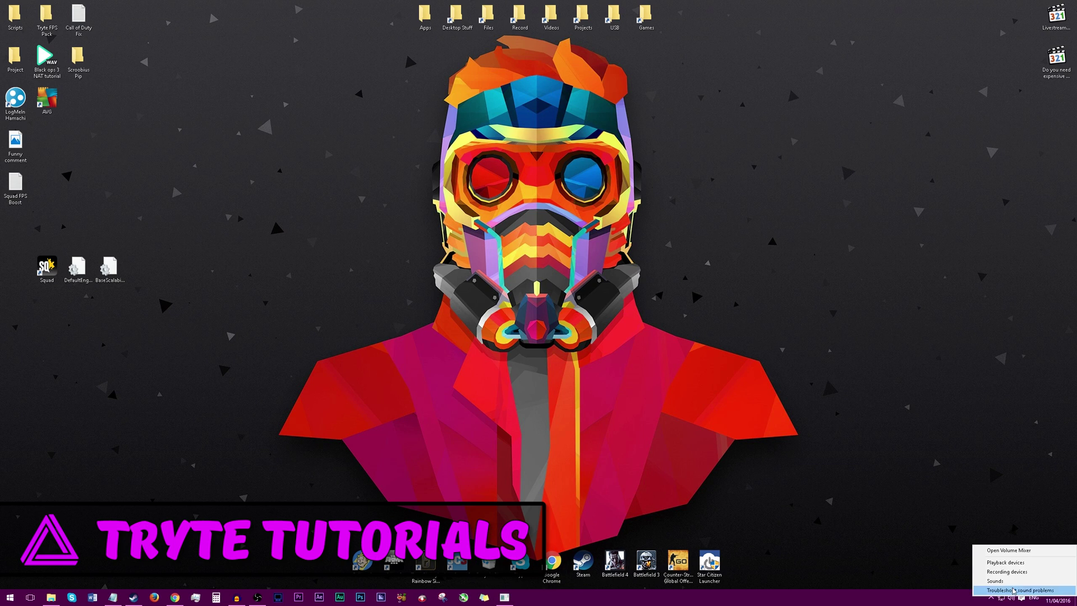
{"action": "left_click", "coordinate": [1008, 550]}
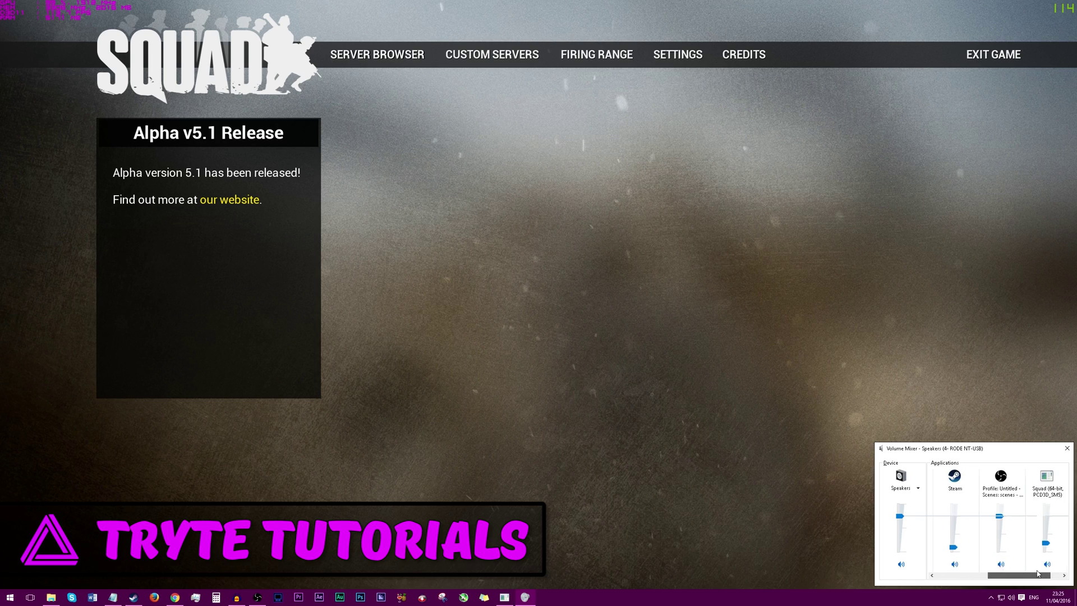
{"action": "left_click_drag", "start_coordinate": [1038, 573], "coordinate": [1046, 573]}
{"action": "left_click", "coordinate": [1067, 448]}
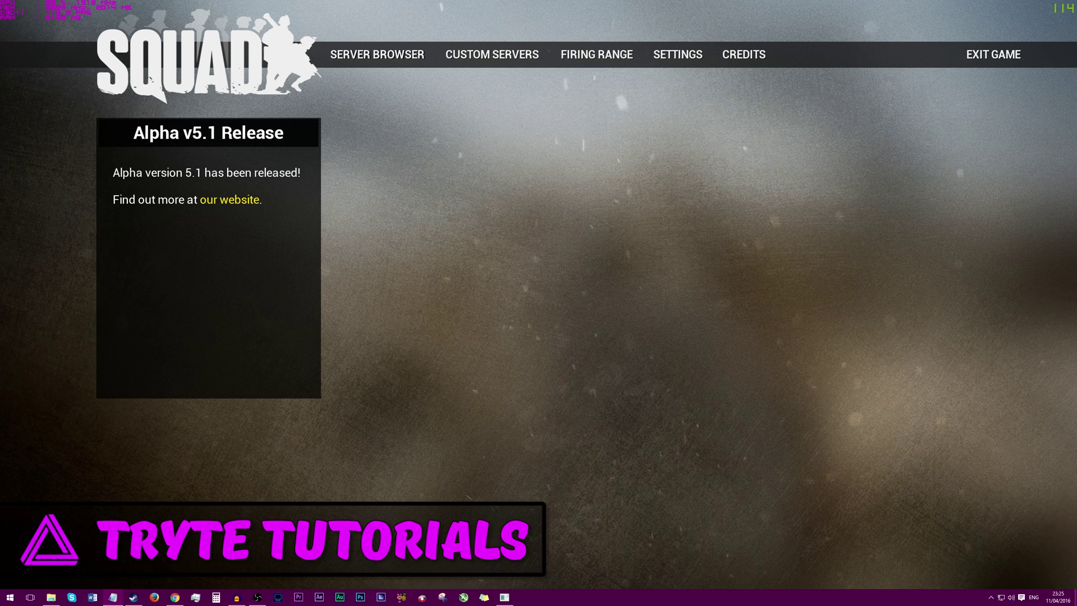
Switch from Squad to the desktop and open Task Manager's detailed process list.
{"action": "key", "text": "super+d"}
{"action": "mouse_move", "coordinate": [512, 592]}
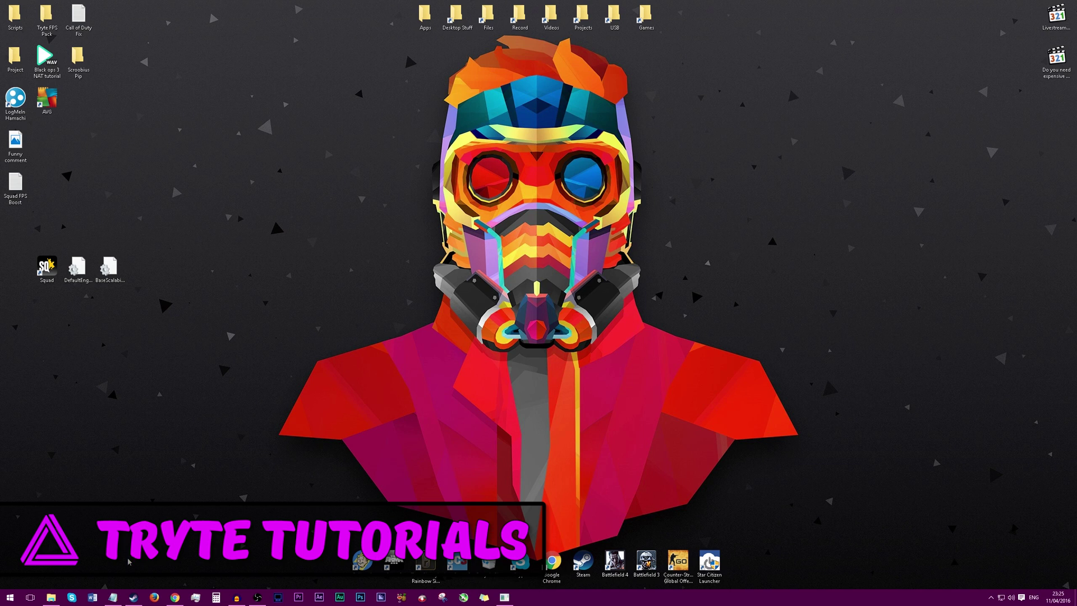
{"action": "left_click", "coordinate": [196, 597]}
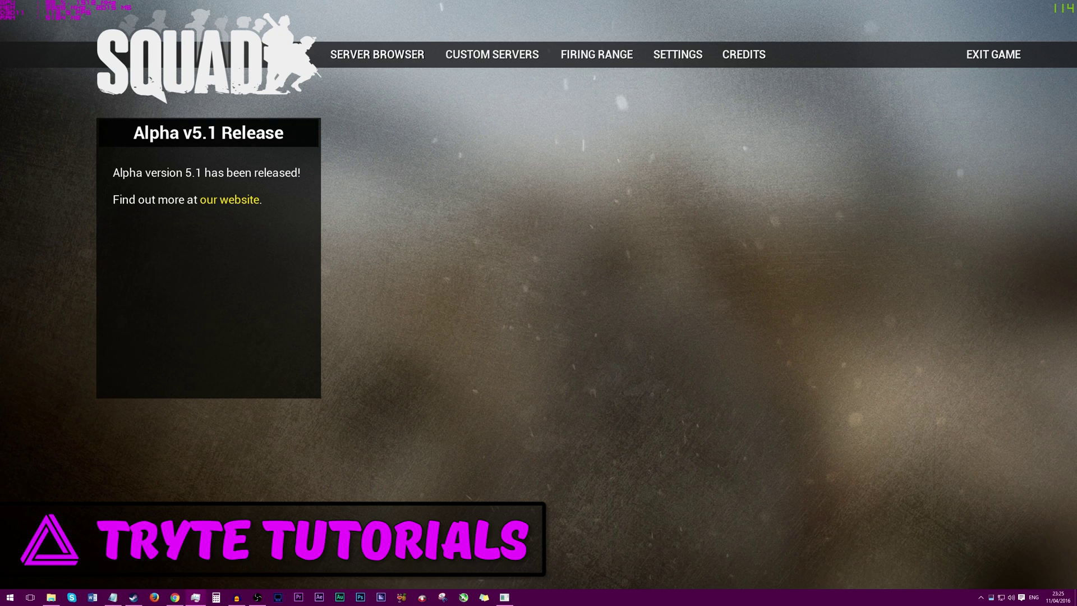
{"action": "key", "text": "ctrl+shift+Escape"}
{"action": "left_click", "coordinate": [538, 168]}
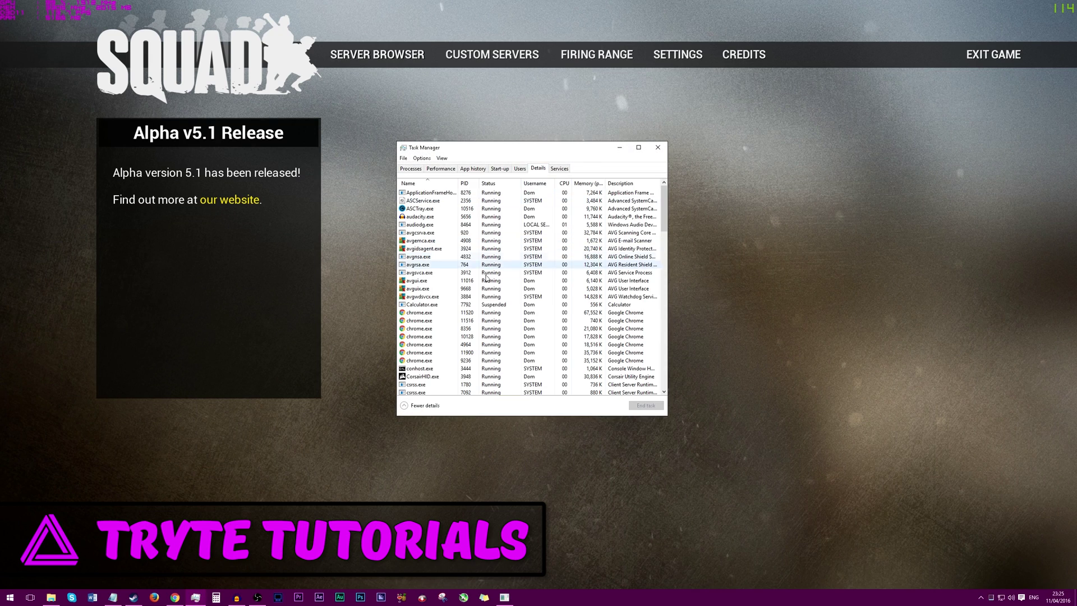
Find the Squad.exe process in the detailed list, change its priority and confirm the change.
{"action": "scroll", "coordinate": [447, 335], "scroll_direction": "down", "scroll_amount": 4}
{"action": "scroll", "coordinate": [447, 336], "scroll_direction": "down", "scroll_amount": 15}
{"action": "key", "text": "s"}
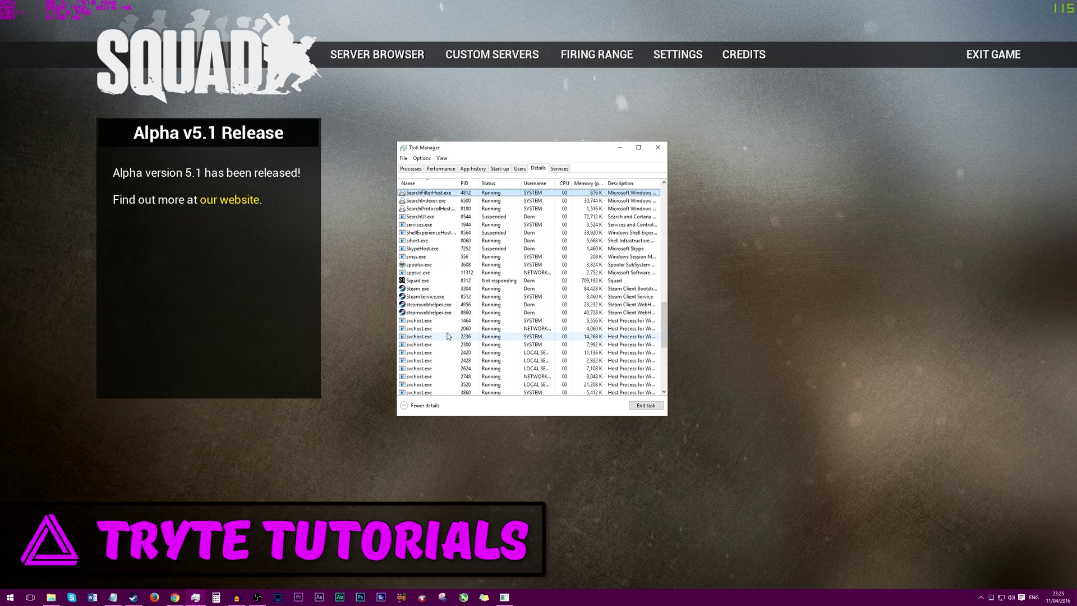
{"action": "left_click", "coordinate": [424, 281]}
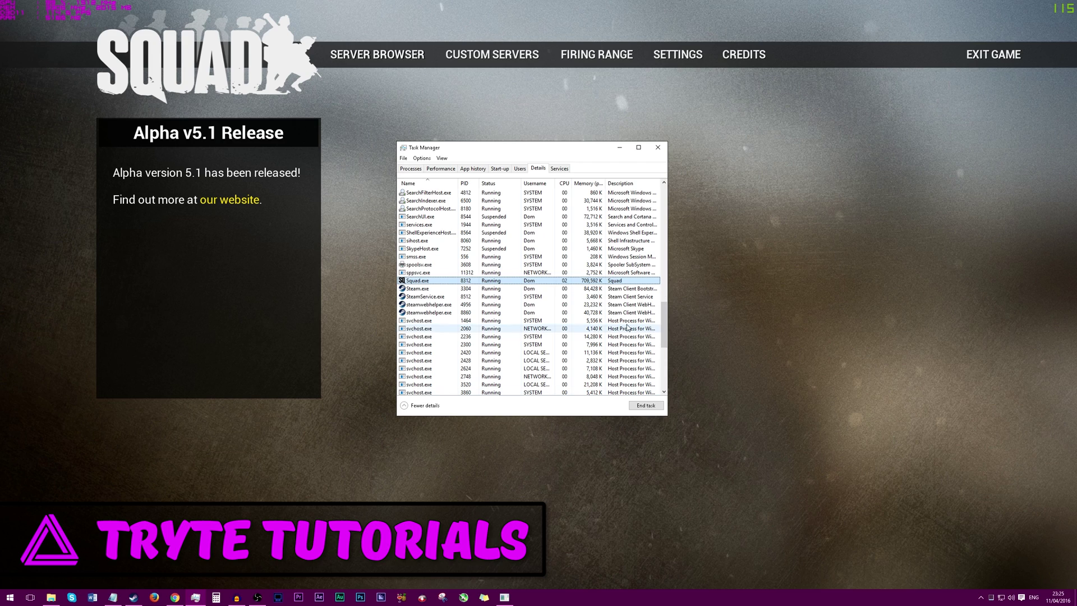
{"action": "right_click", "coordinate": [422, 284]}
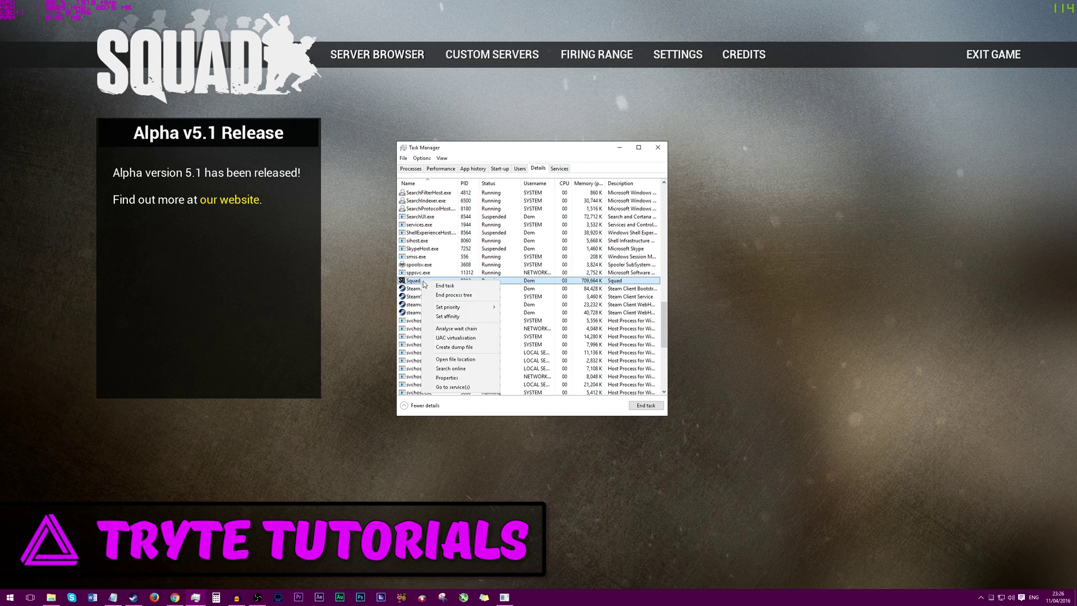
{"action": "mouse_move", "coordinate": [454, 308]}
{"action": "left_click", "coordinate": [540, 318]}
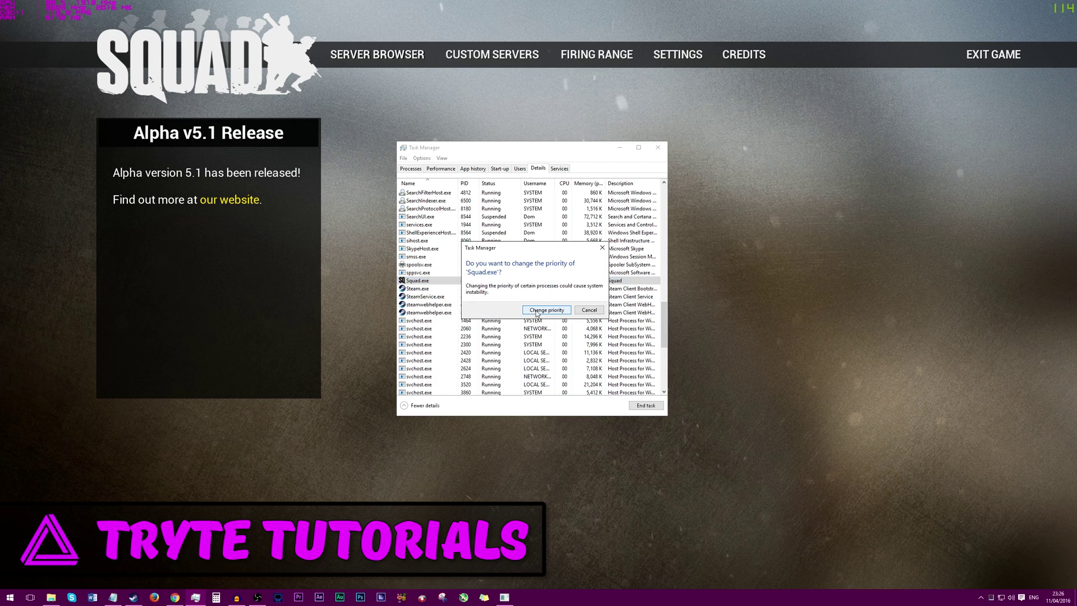
{"action": "left_click", "coordinate": [537, 312]}
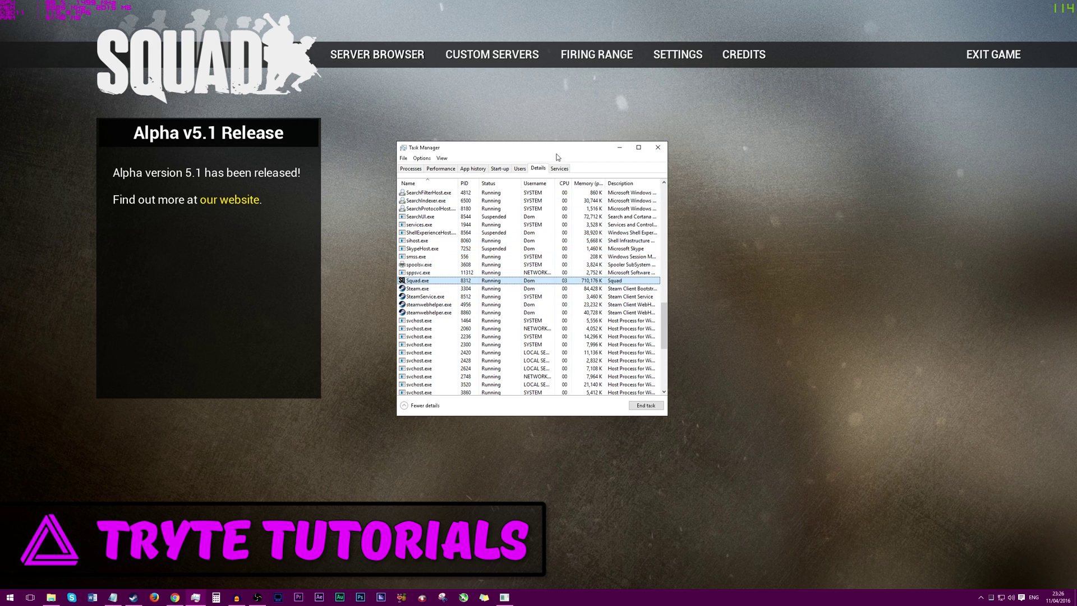
{"action": "left_click_drag", "start_coordinate": [557, 156], "coordinate": [551, 203]}
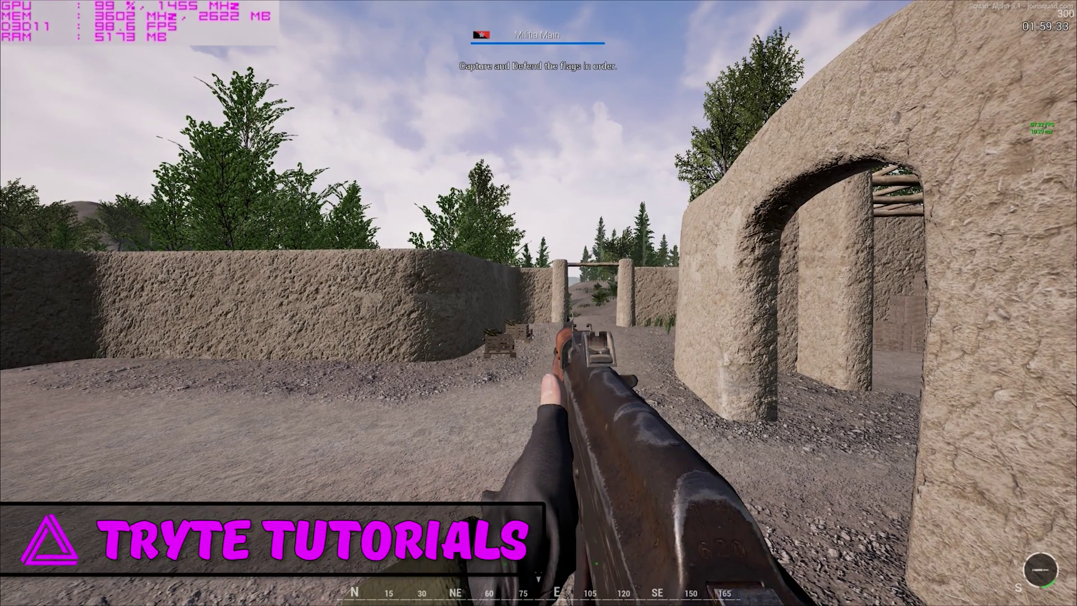
Review the in-game graphics settings, from VSync and resolution scale through shadows, post processing and effects, then return to the match.
{"action": "key", "text": "Escape"}
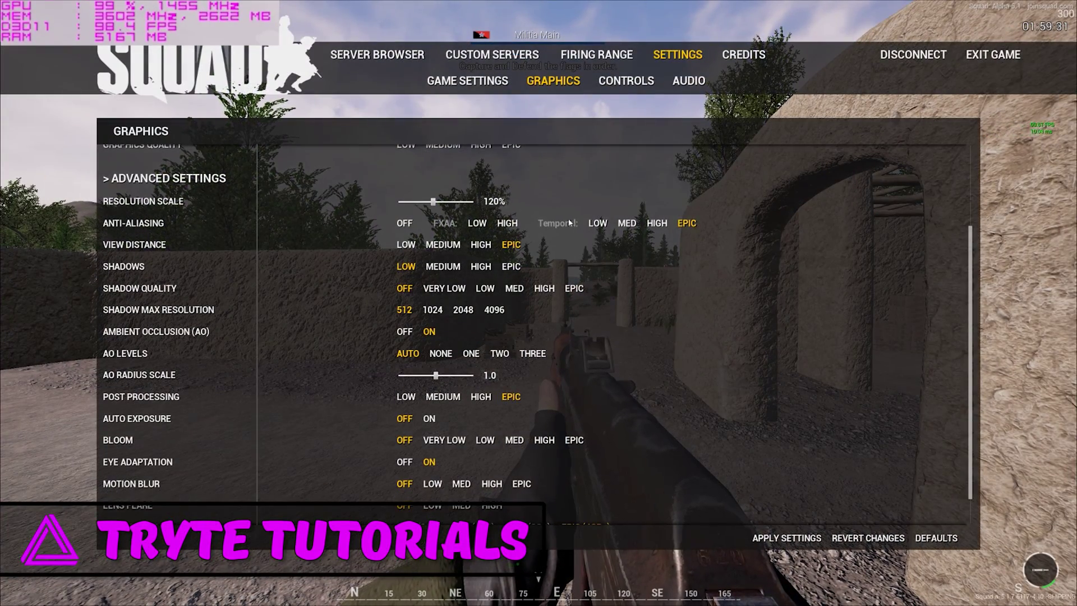
{"action": "scroll", "coordinate": [332, 245], "scroll_direction": "up", "scroll_amount": 2}
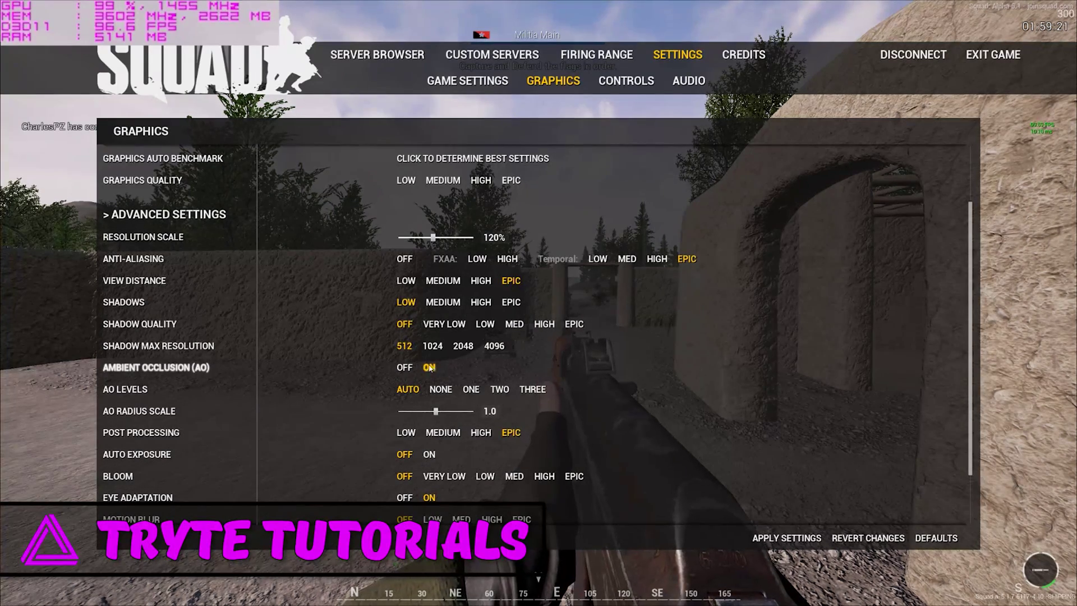
{"action": "scroll", "coordinate": [432, 368], "scroll_direction": "down", "scroll_amount": 1}
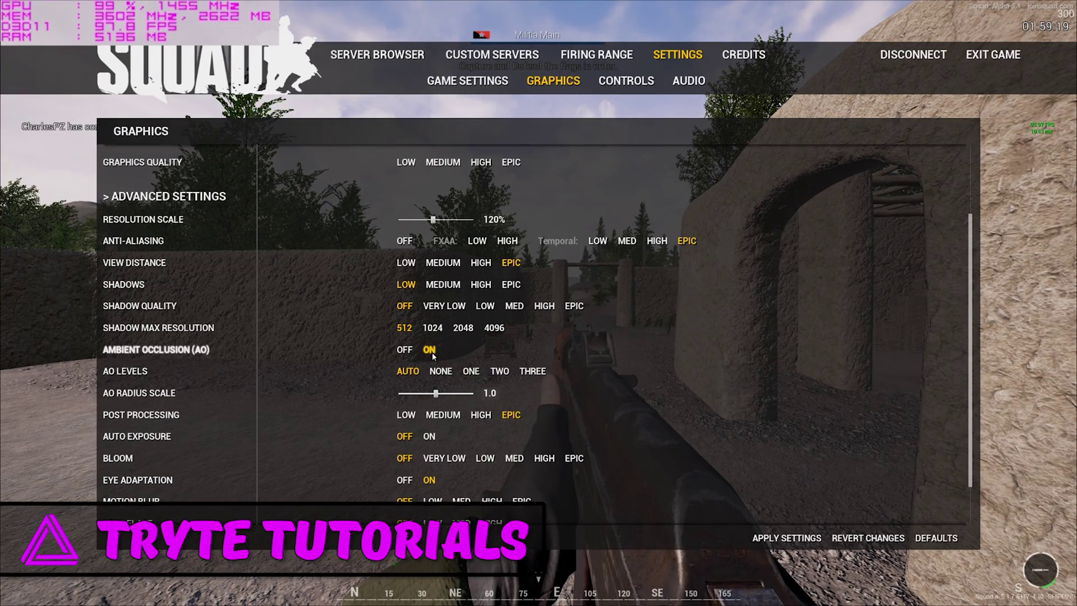
{"action": "scroll", "coordinate": [539, 359], "scroll_direction": "down", "scroll_amount": 3}
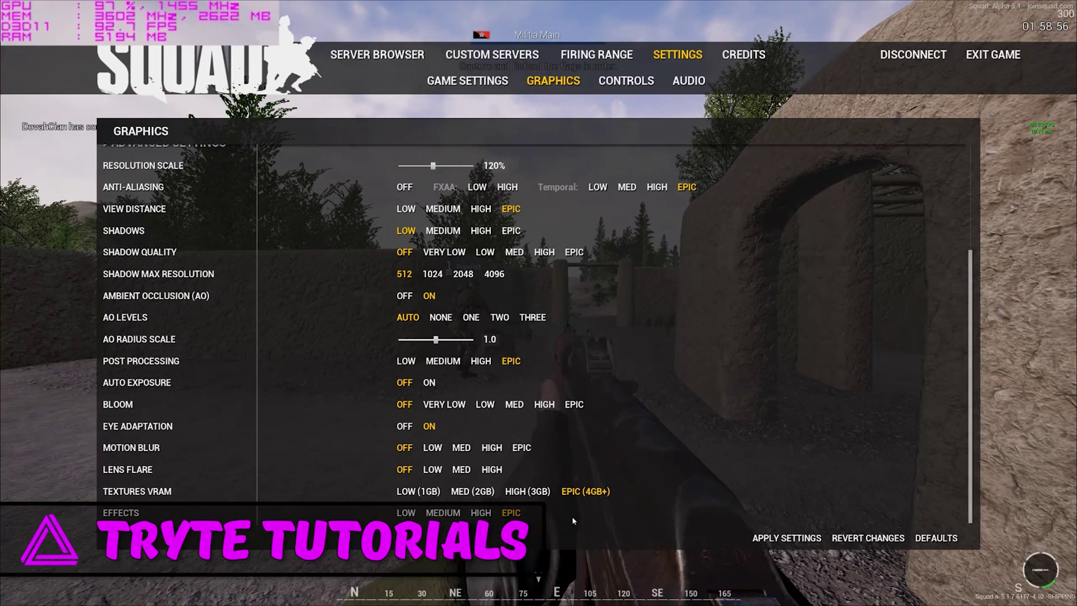
{"action": "scroll", "coordinate": [574, 521], "scroll_direction": "up", "scroll_amount": 5}
{"action": "scroll", "coordinate": [516, 292], "scroll_direction": "down", "scroll_amount": 2}
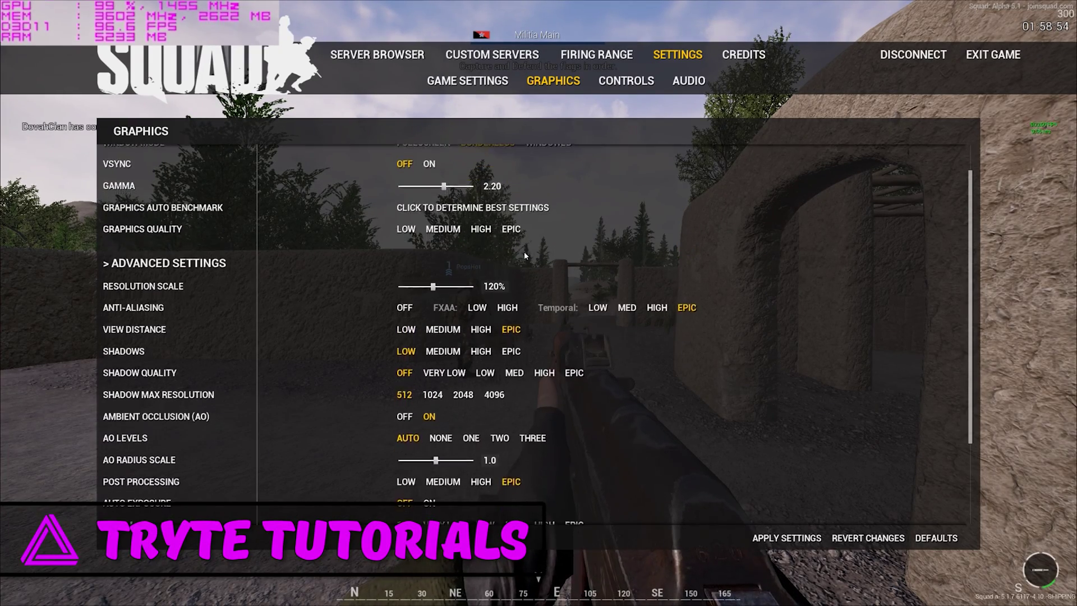
{"action": "key", "text": "Escape"}
Sprint the soldier forward across the courtyard towards the wooden-beam gateway in the wall.
{"action": "key", "text": "w"}
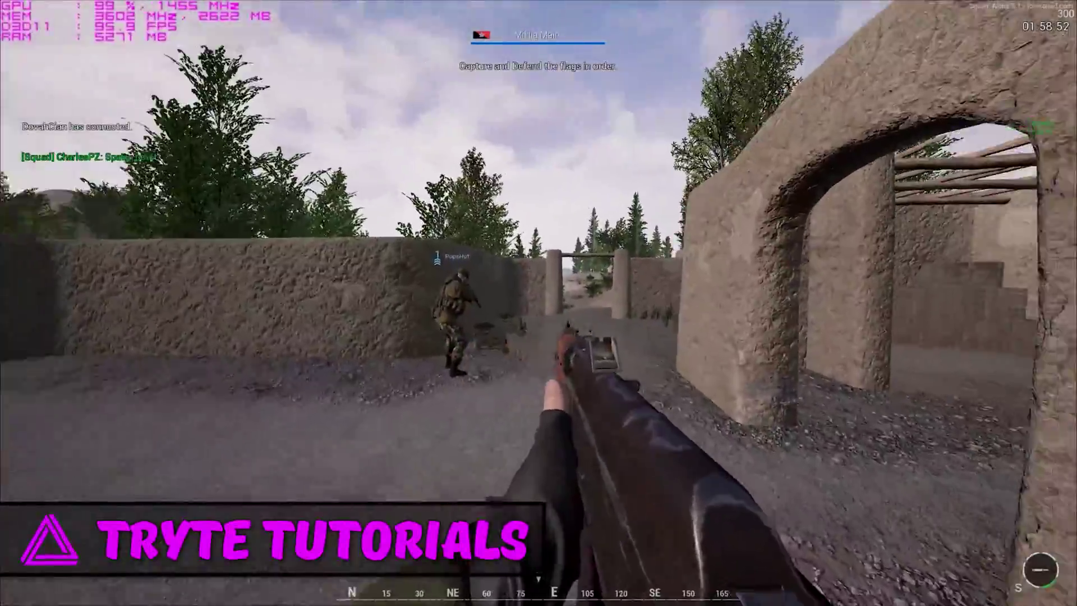
{"action": "key", "text": "shift"}
{"action": "key", "text": "w"}
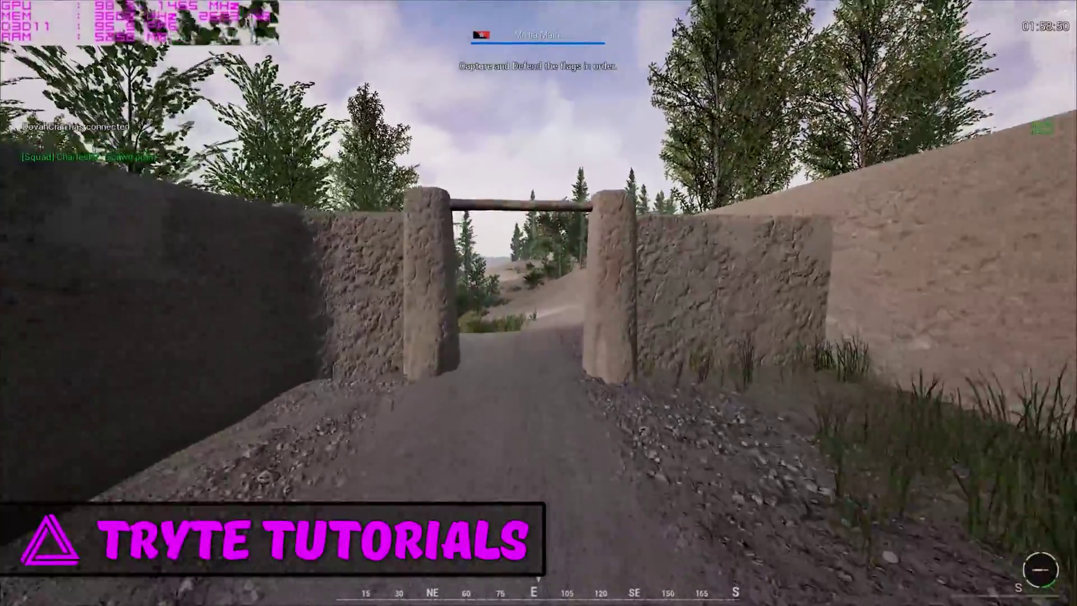
Run the soldier through the wooden-beam gateway and along the dirt road past the domed mud-brick building.
{"action": "key", "text": "w"}
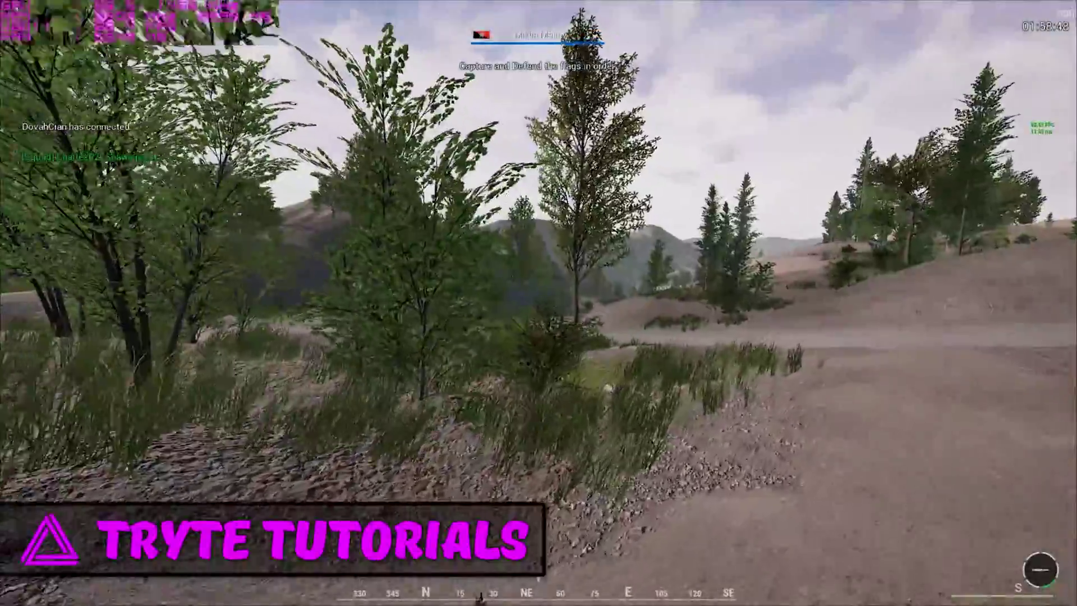
{"action": "key", "text": "w"}
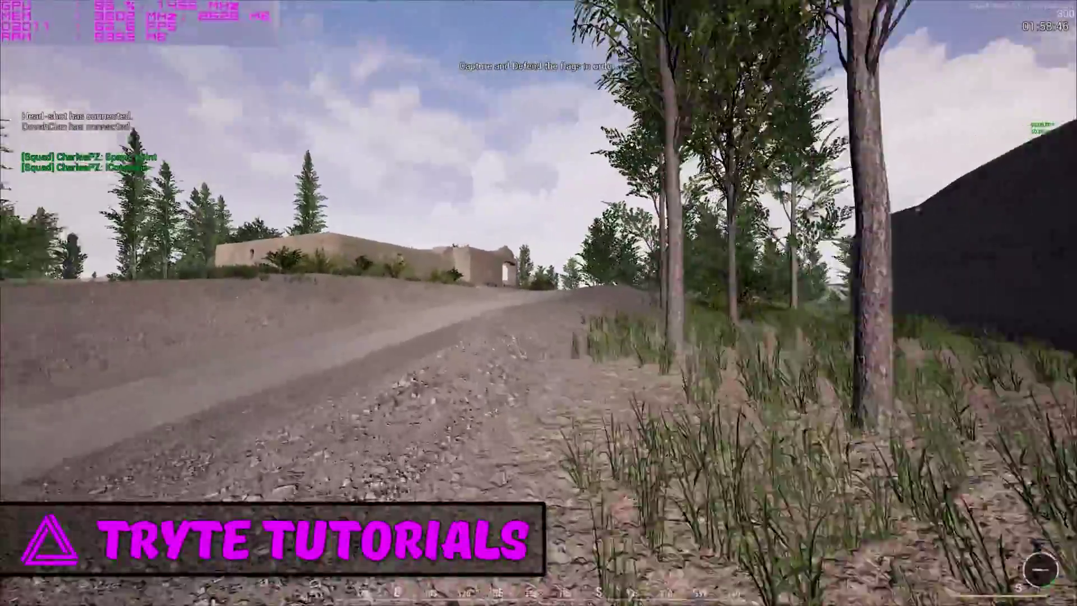
{"action": "key", "text": "w"}
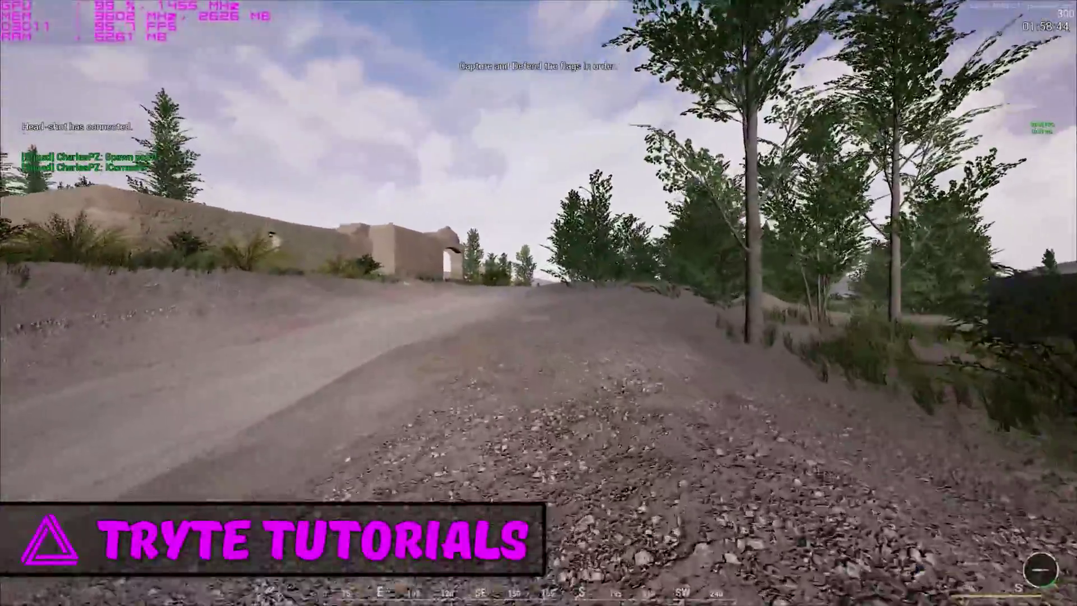
{"action": "key", "text": "w"}
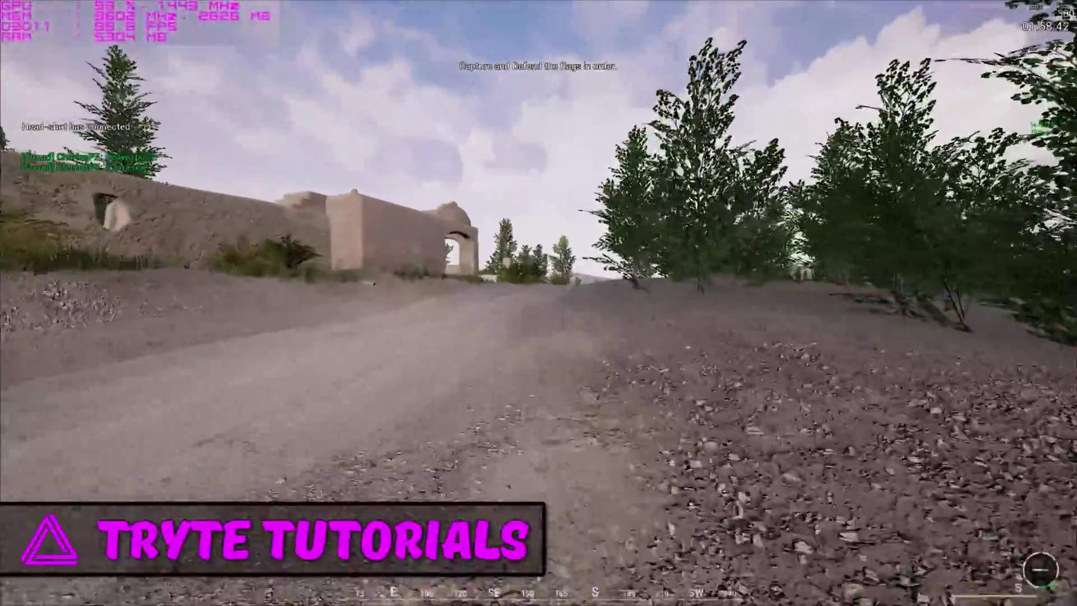
{"action": "key", "text": "1"}
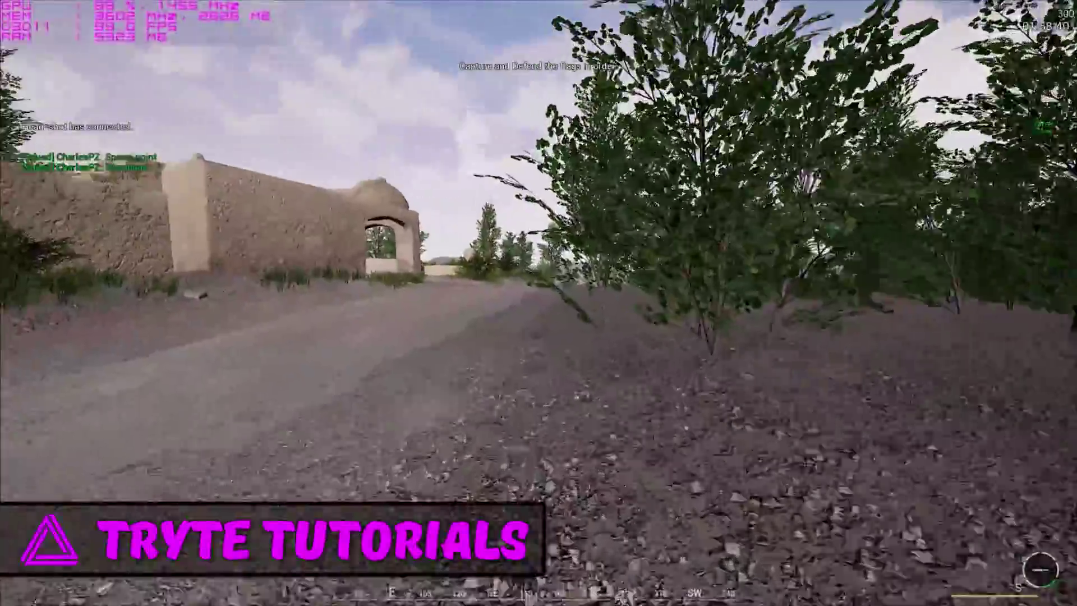
{"action": "key", "text": "w"}
{"action": "key", "text": "w"}
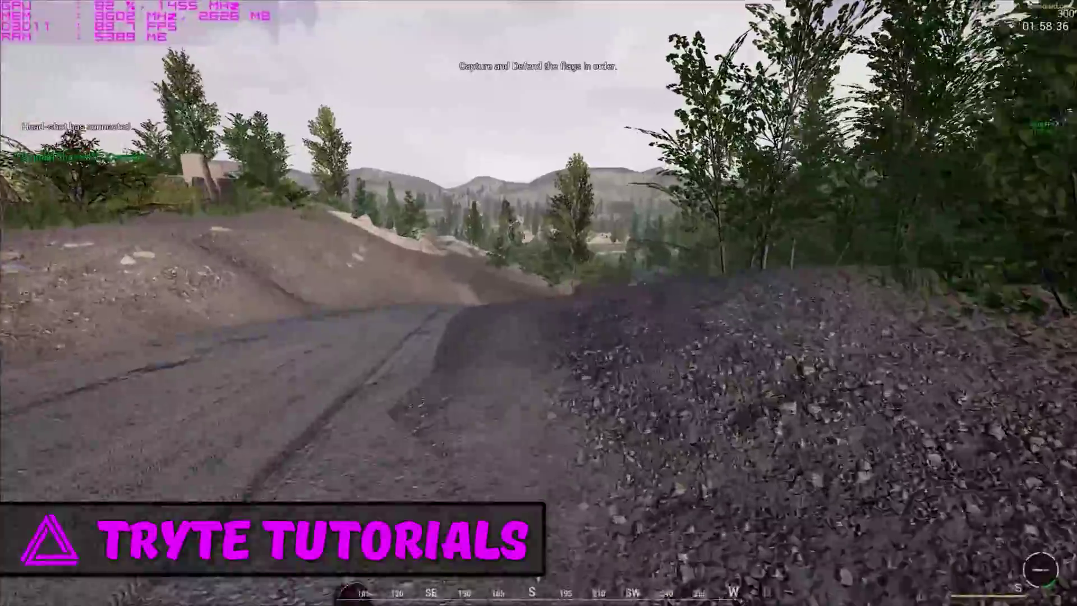
Check the Logar Valley map, then run past the arched building to the low stone wall beside the flower field.
{"action": "key", "text": "m"}
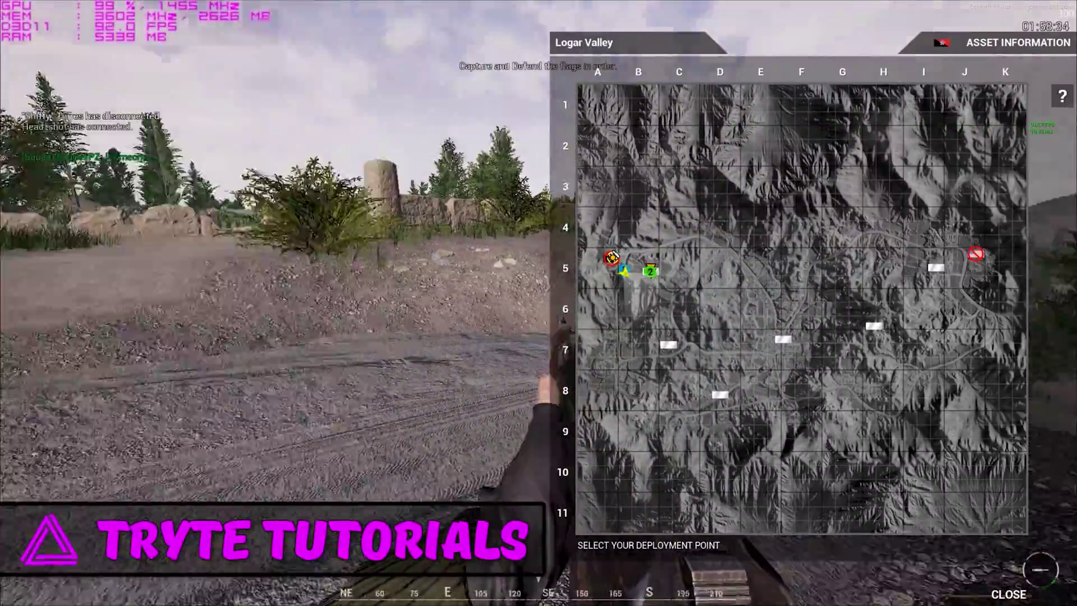
{"action": "key", "text": "m"}
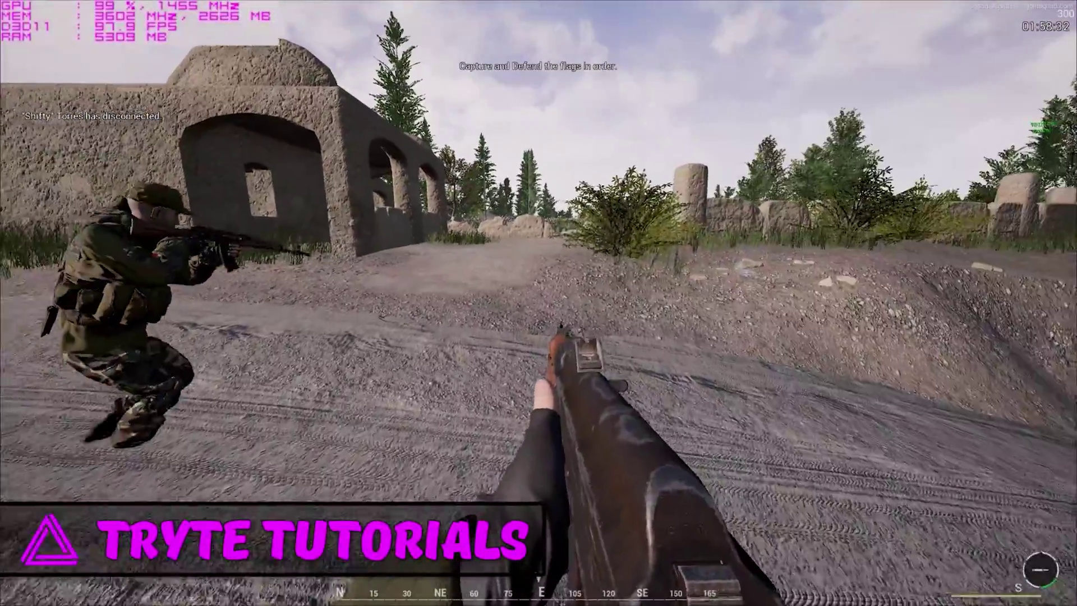
{"action": "key", "text": "w"}
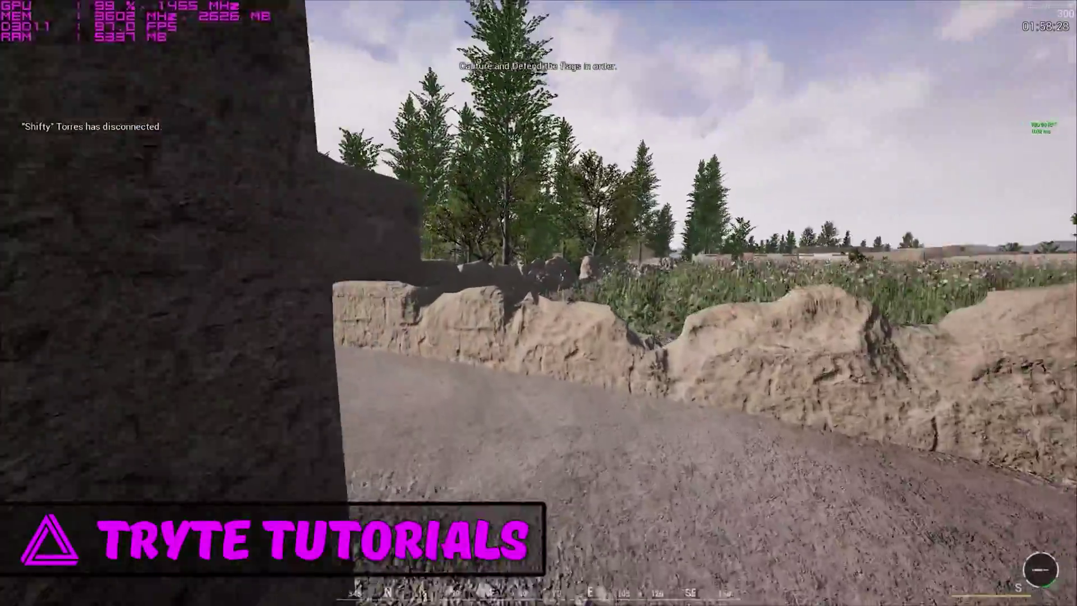
{"action": "key", "text": "w"}
Cross the edge of the flower field, vault the low wall and follow the gravel path along its outer side.
{"action": "key", "text": "w"}
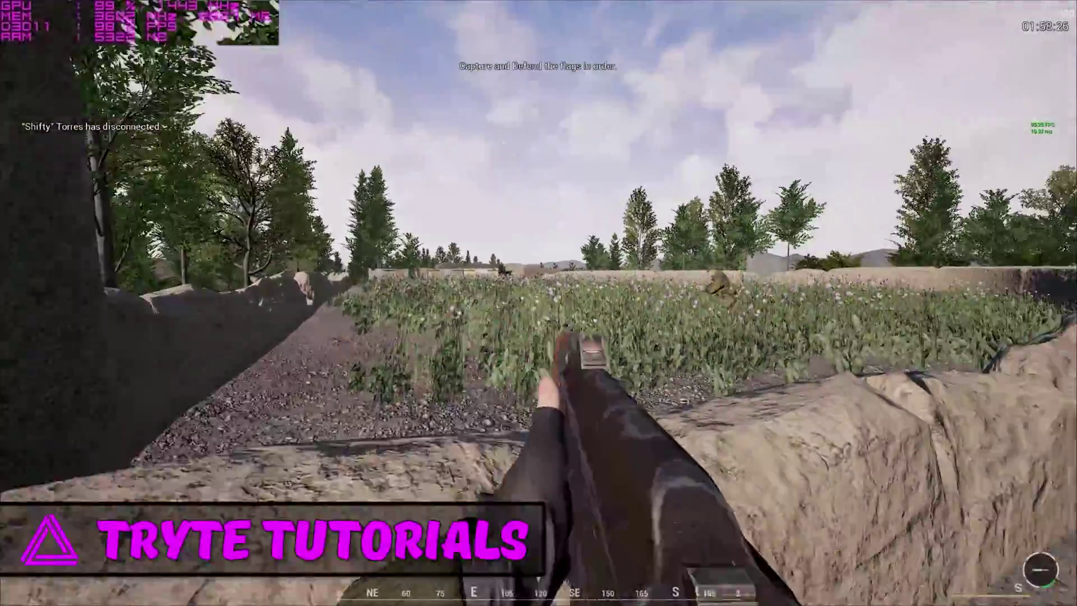
{"action": "key", "text": "w"}
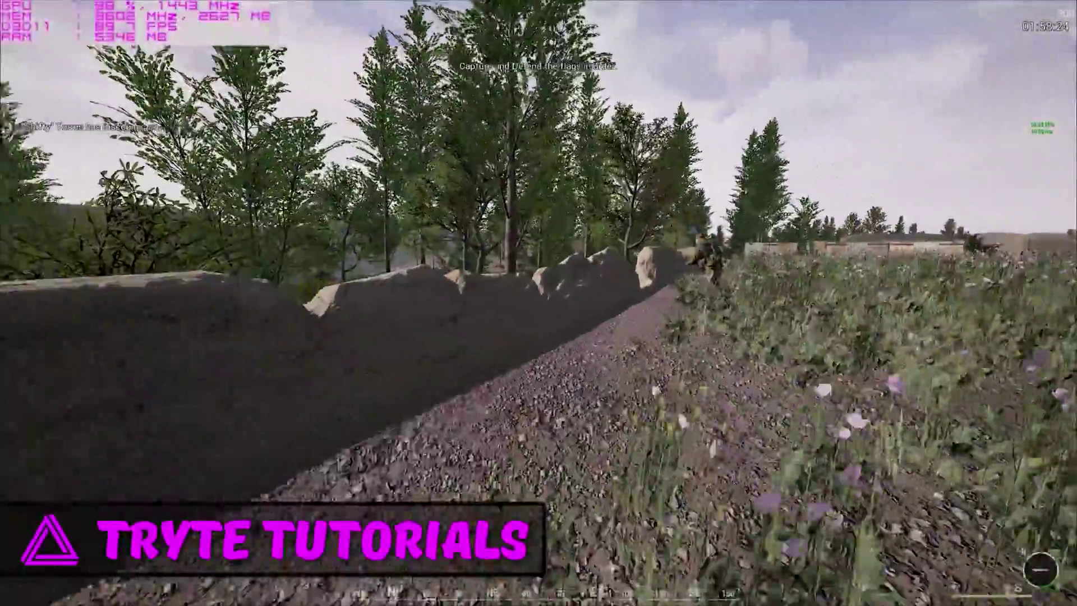
{"action": "key", "text": "w"}
{"action": "key", "text": "space"}
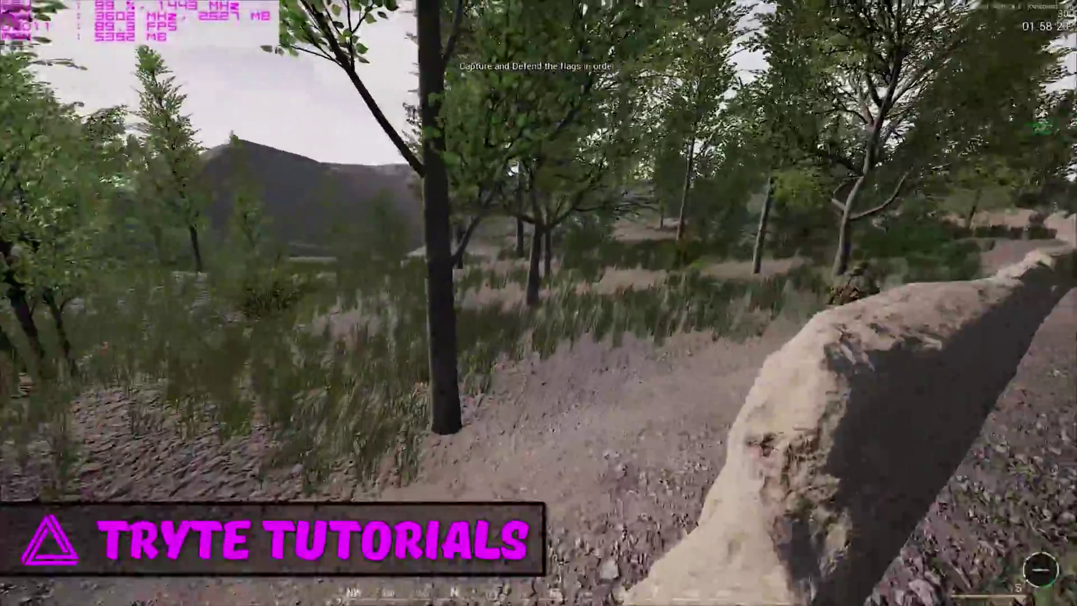
{"action": "key", "text": "w"}
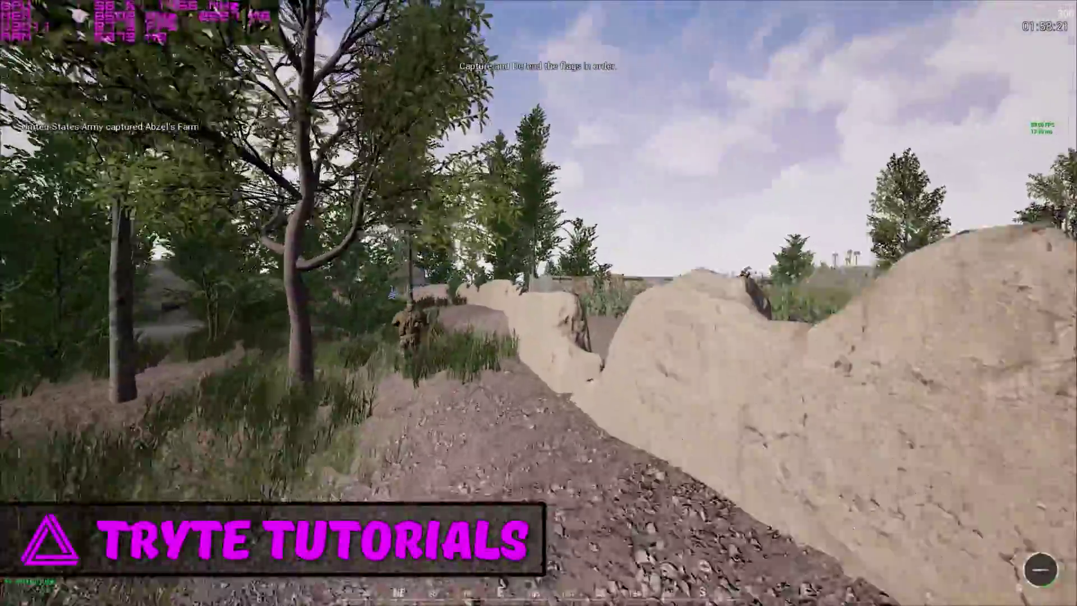
{"action": "key", "text": "w"}
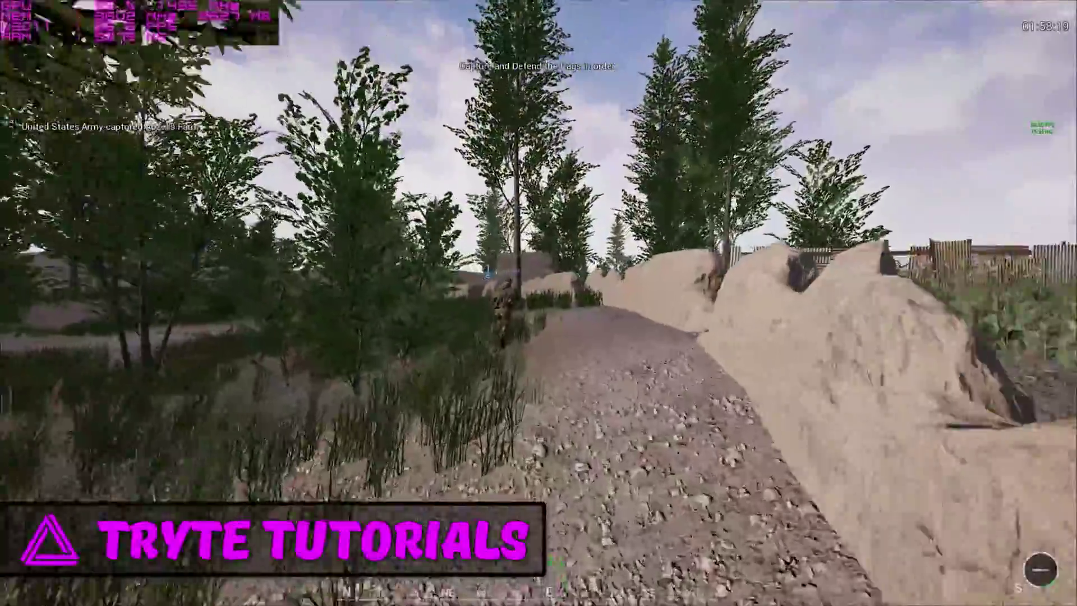
Run through the tall grass behind the teammate and climb the gravel mound at the compound wall.
{"action": "key", "text": "w"}
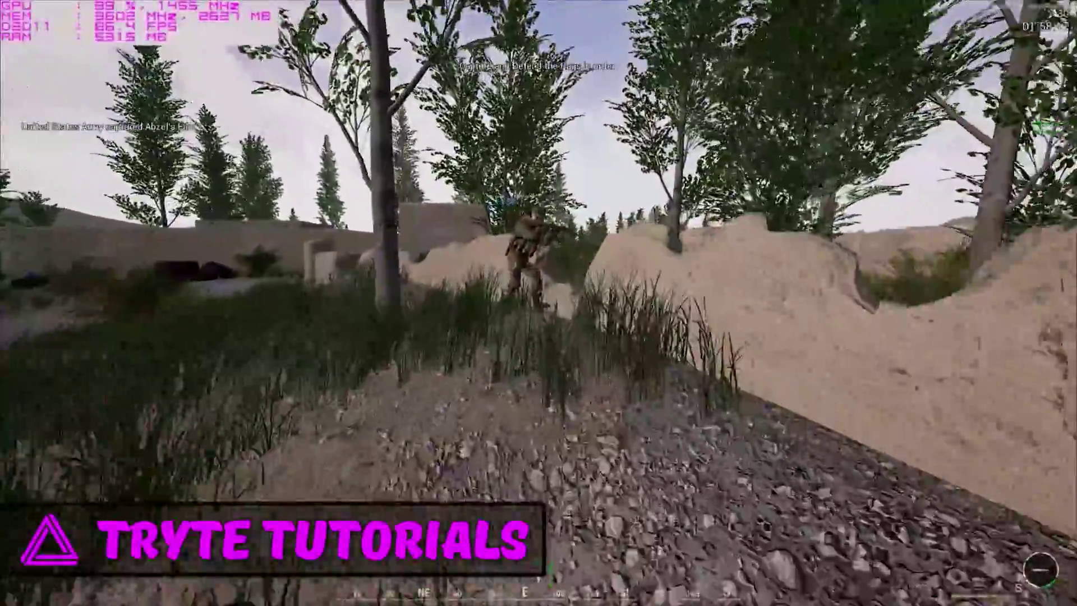
{"action": "key", "text": "w"}
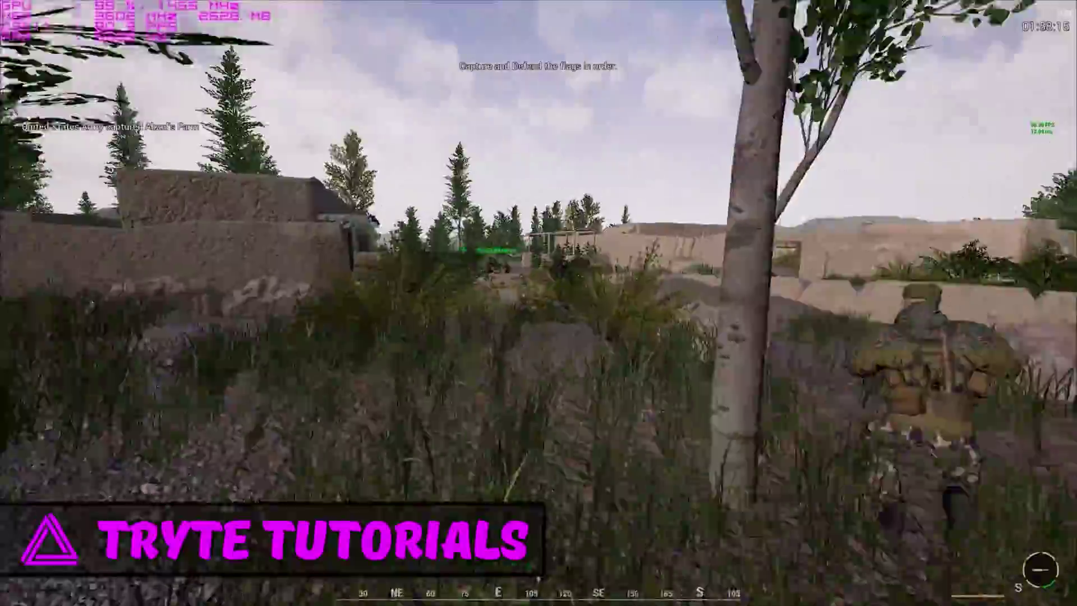
Run with the squad through the compound, past the tyres and roofed shelter, to the wooded slope beyond.
{"action": "key", "text": "w"}
{"action": "key", "text": "w"}
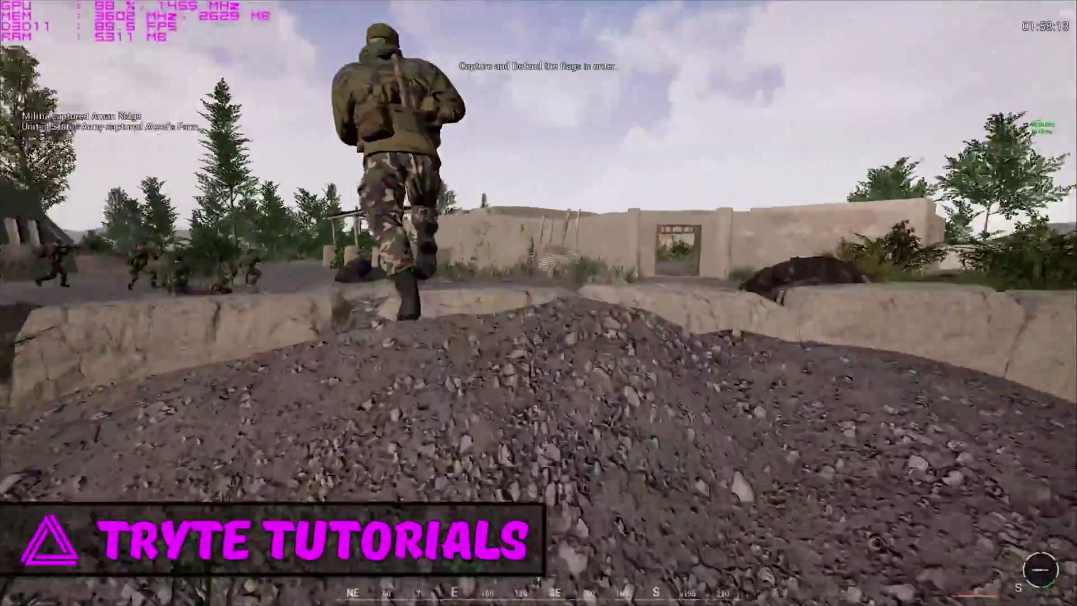
{"action": "key", "text": "w"}
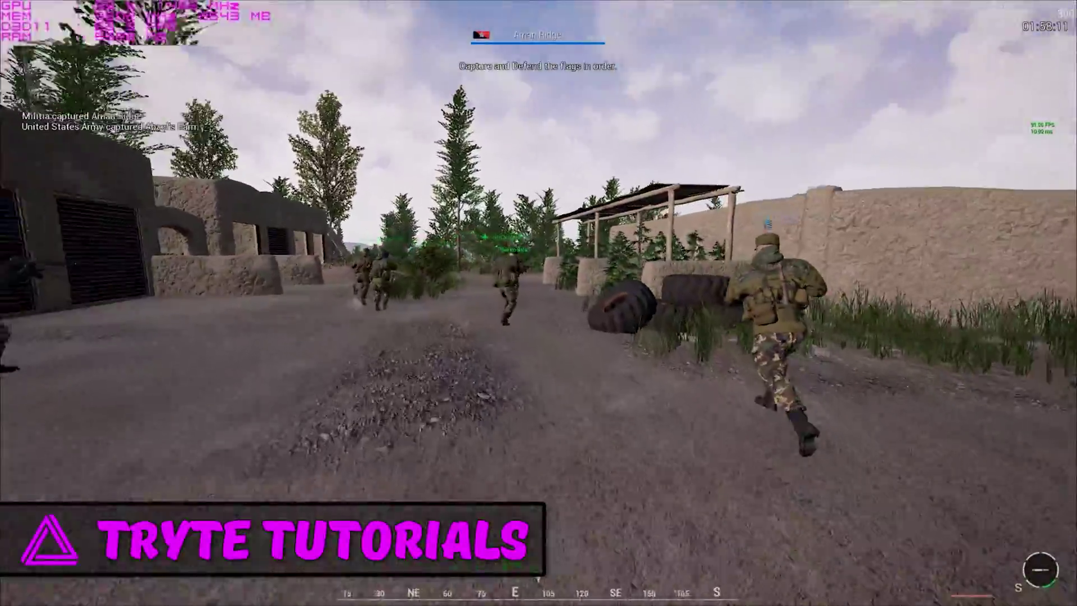
{"action": "key", "text": "w"}
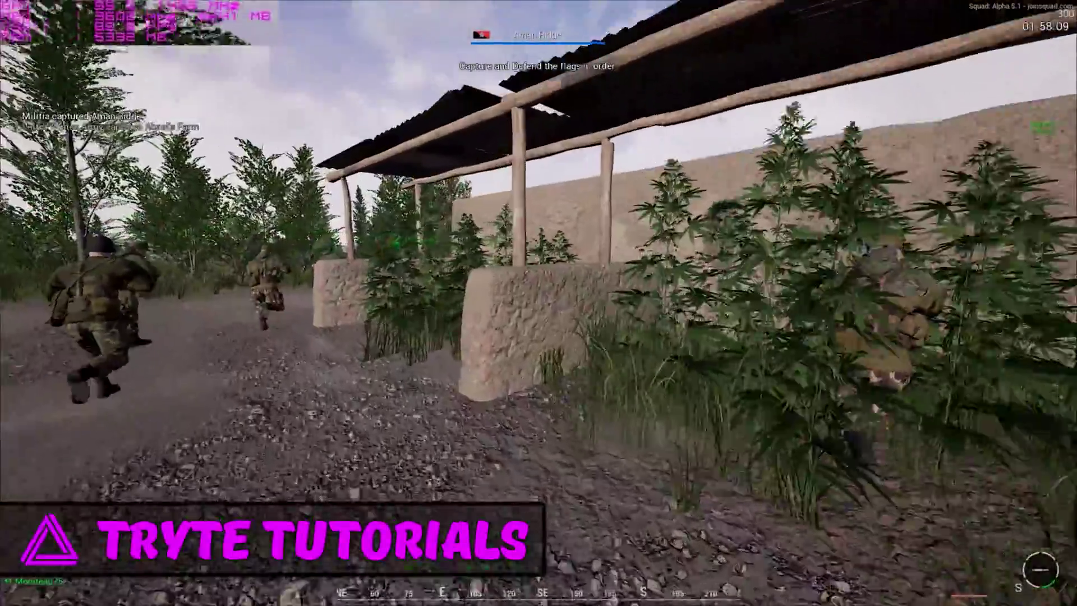
{"action": "key", "text": "w"}
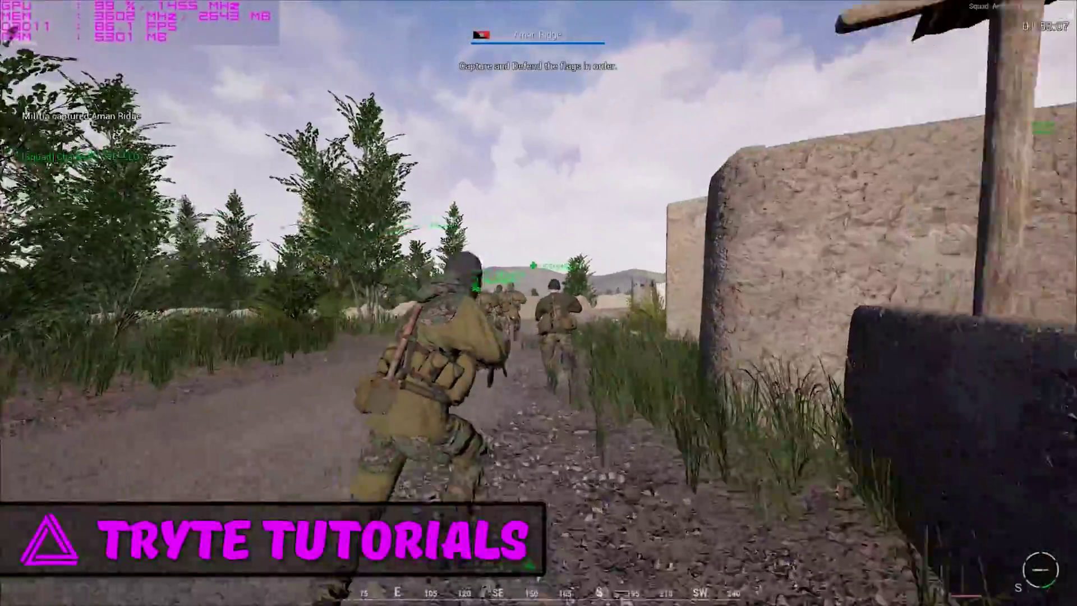
{"action": "key", "text": "w"}
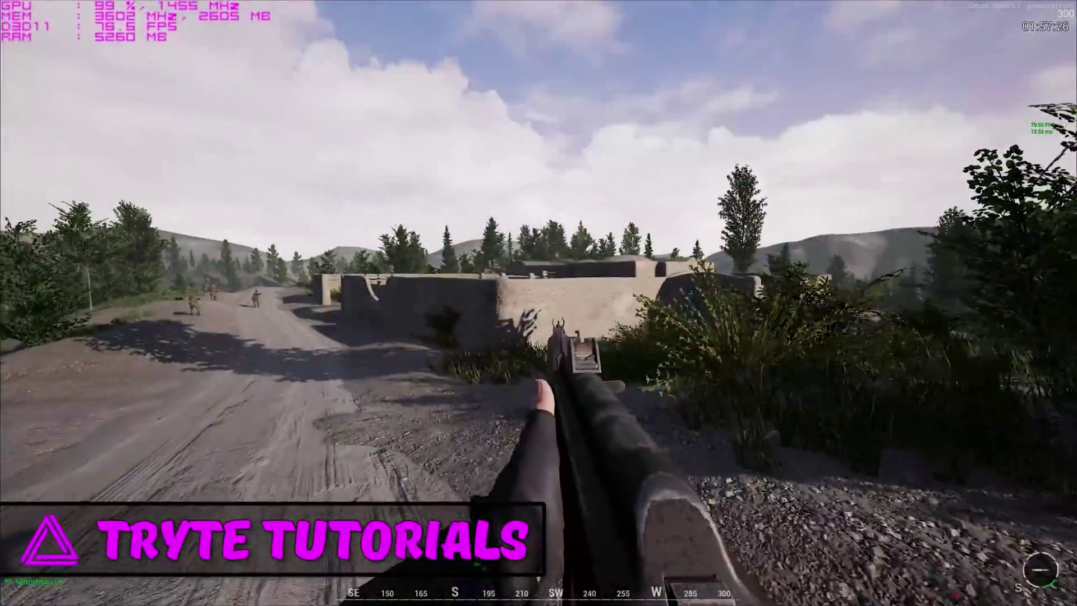
{"action": "key", "text": "w"}
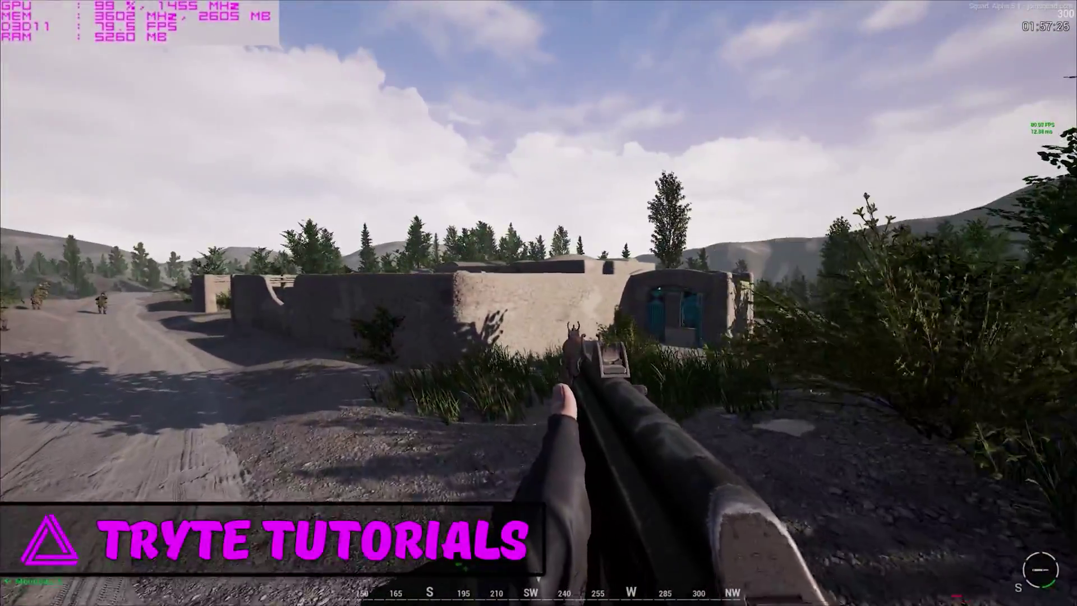
Advance along the dirt road beside the tall mud wall, checking the Logar Valley map on the way.
{"action": "key", "text": "w"}
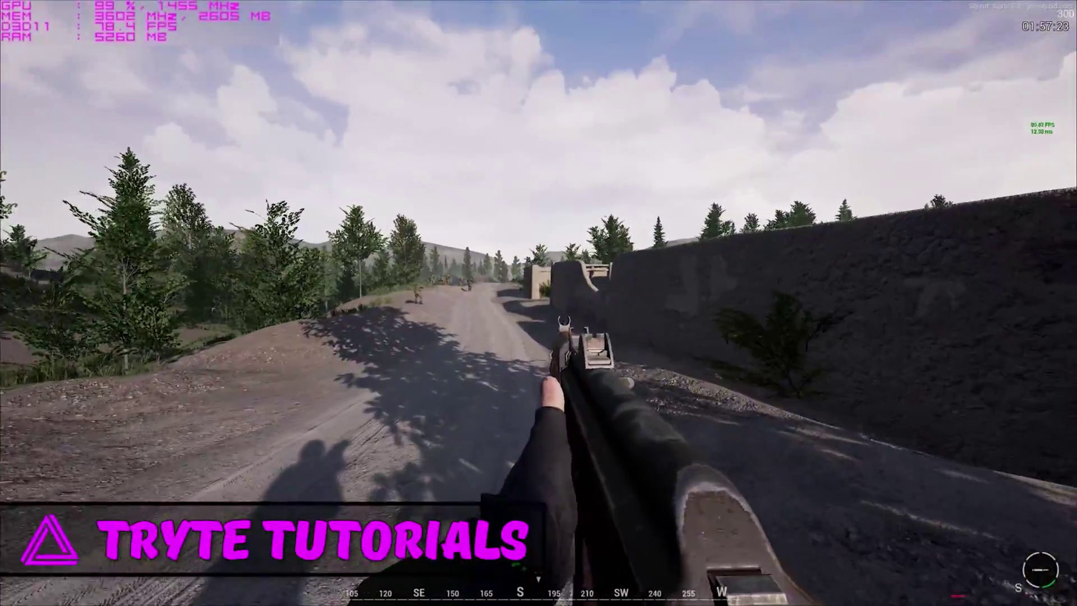
{"action": "key", "text": "w"}
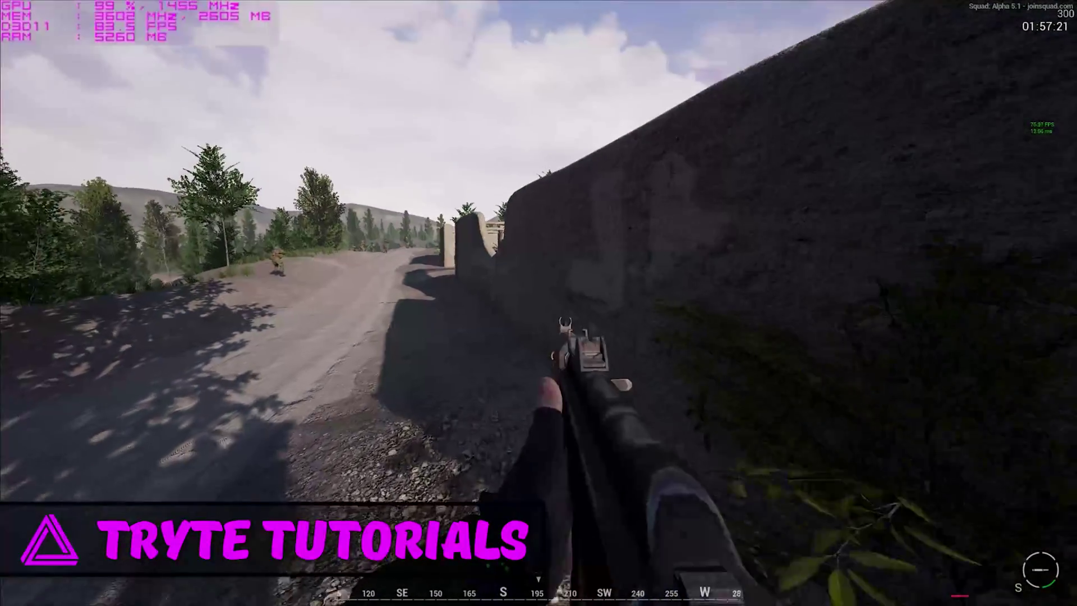
{"action": "key", "text": "w"}
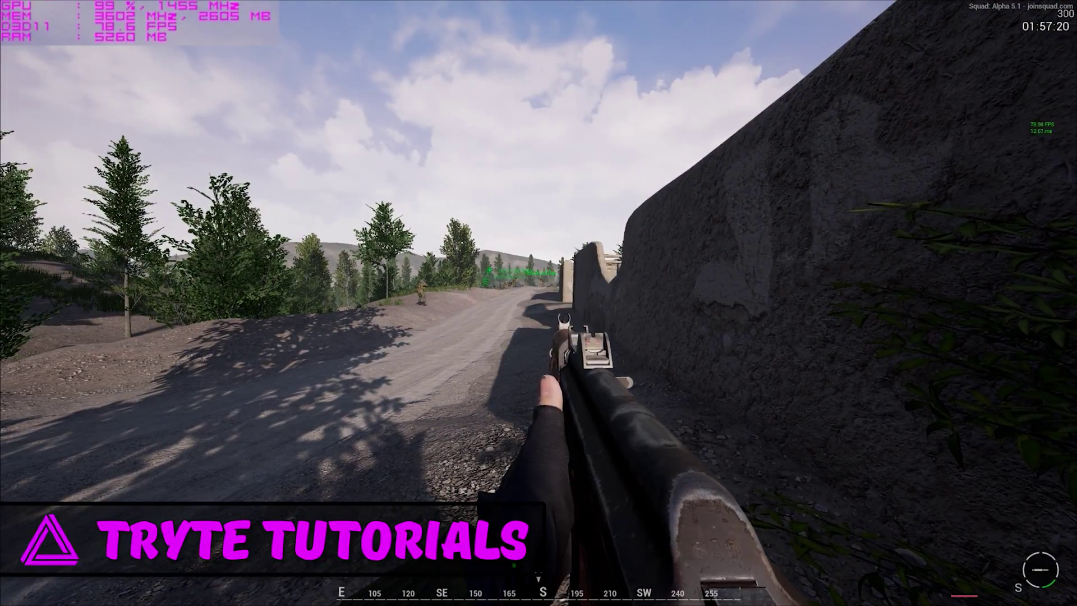
{"action": "key", "text": "m"}
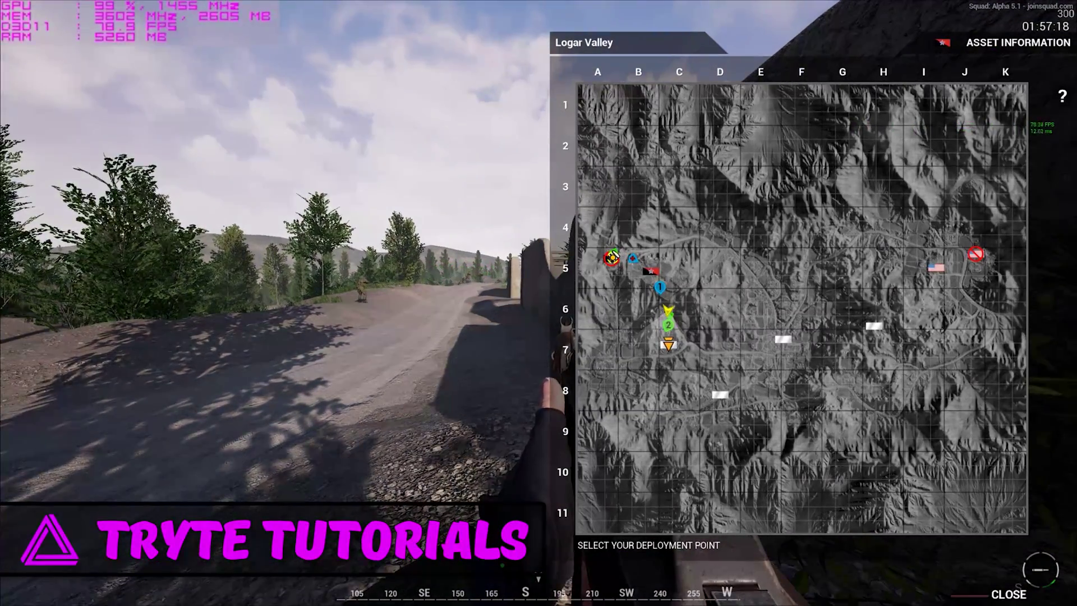
{"action": "key", "text": "m"}
{"action": "key", "text": "w"}
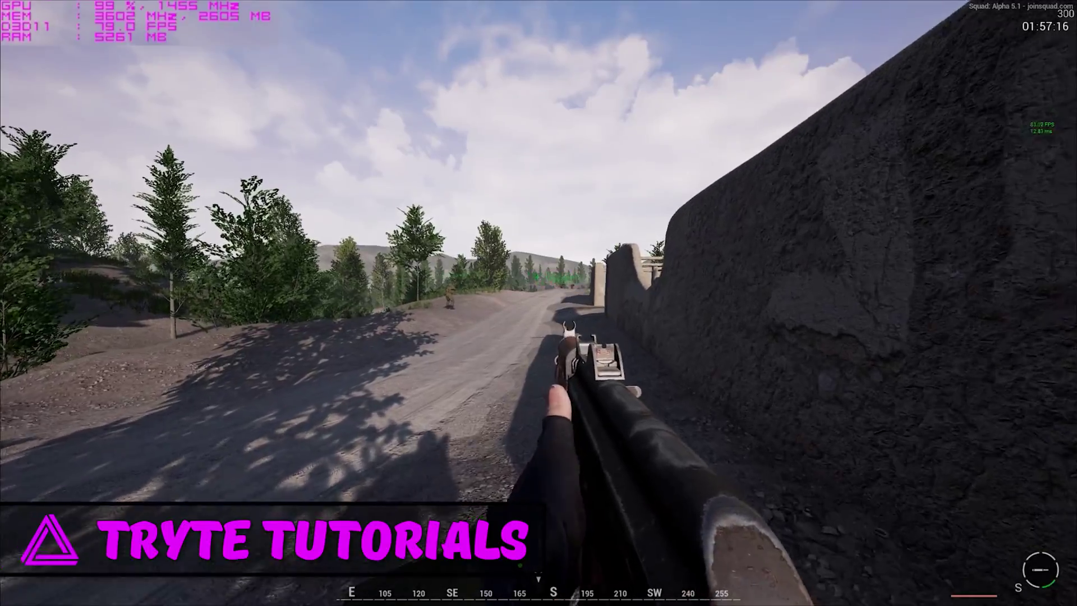
{"action": "key", "text": "w"}
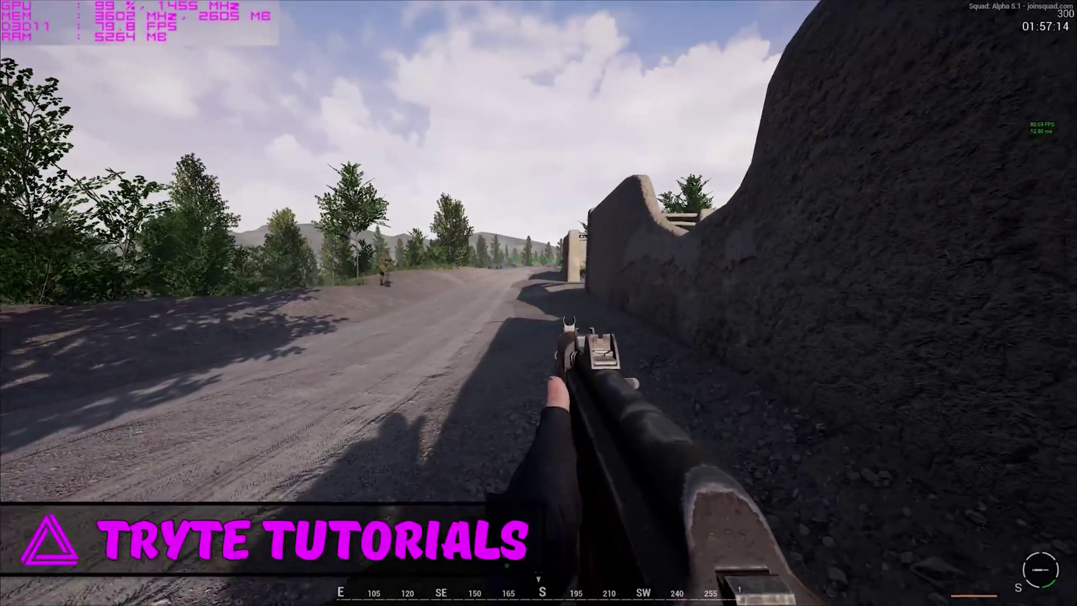
{"action": "key", "text": "3"}
{"action": "key", "text": "w"}
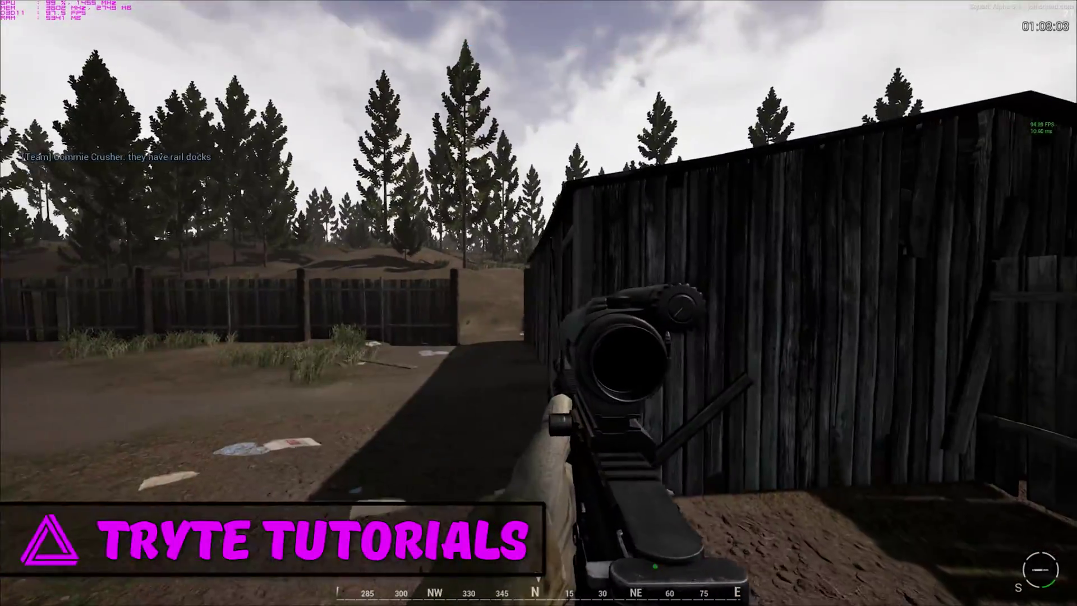
Walk through the fenced yard between the house and wooden shed and view the match scoreboard.
{"action": "key", "text": "w"}
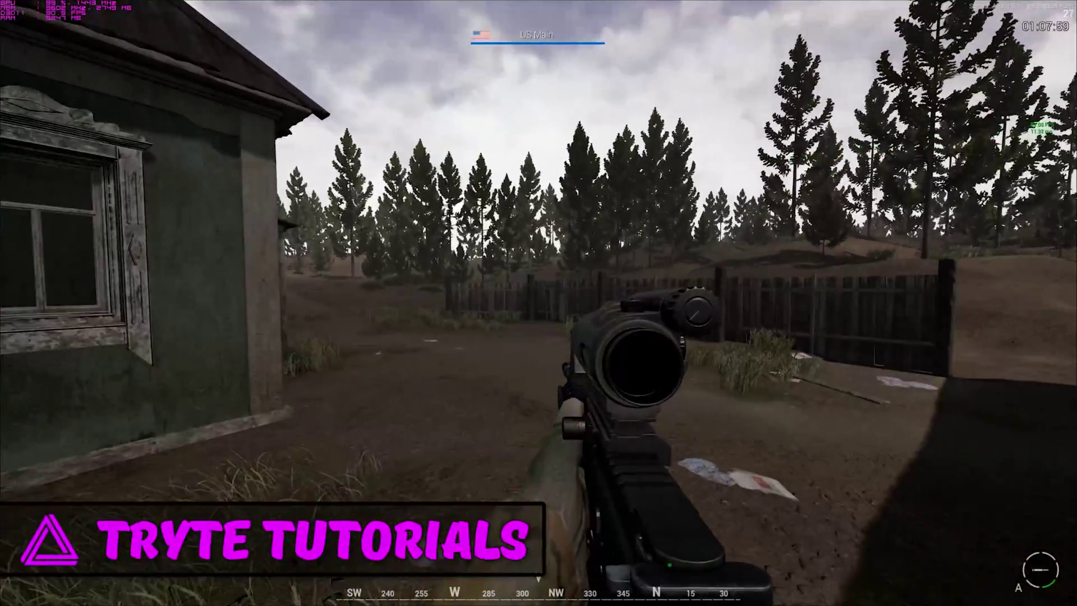
{"action": "key", "text": "Tab"}
{"action": "key", "text": "w"}
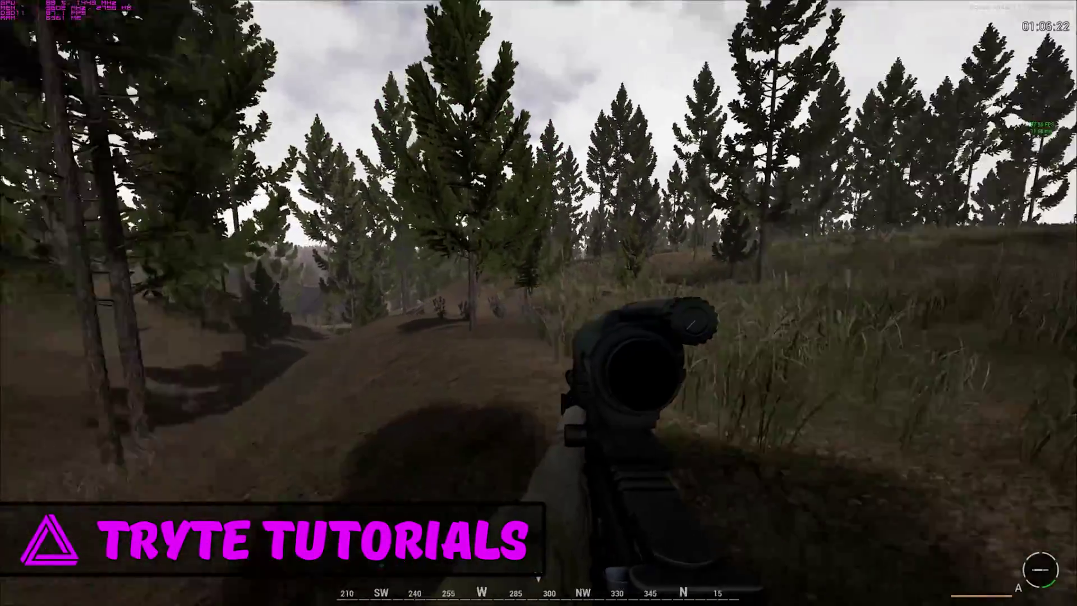
Advance through the pine forest to the bare dirt slope and use the M67 Frag grenade.
{"action": "key", "text": "w"}
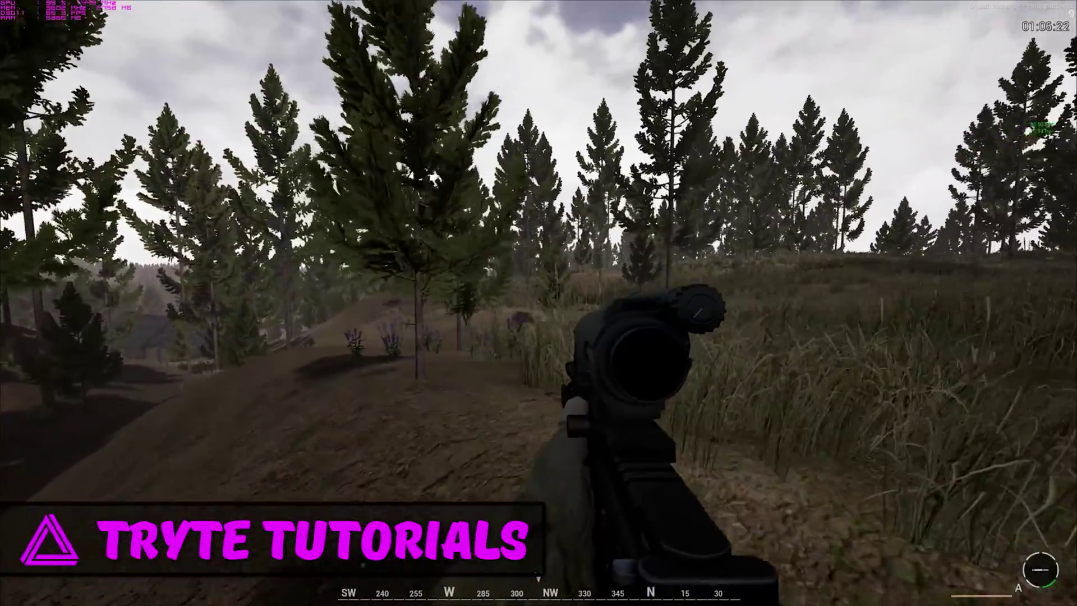
{"action": "key", "text": "w"}
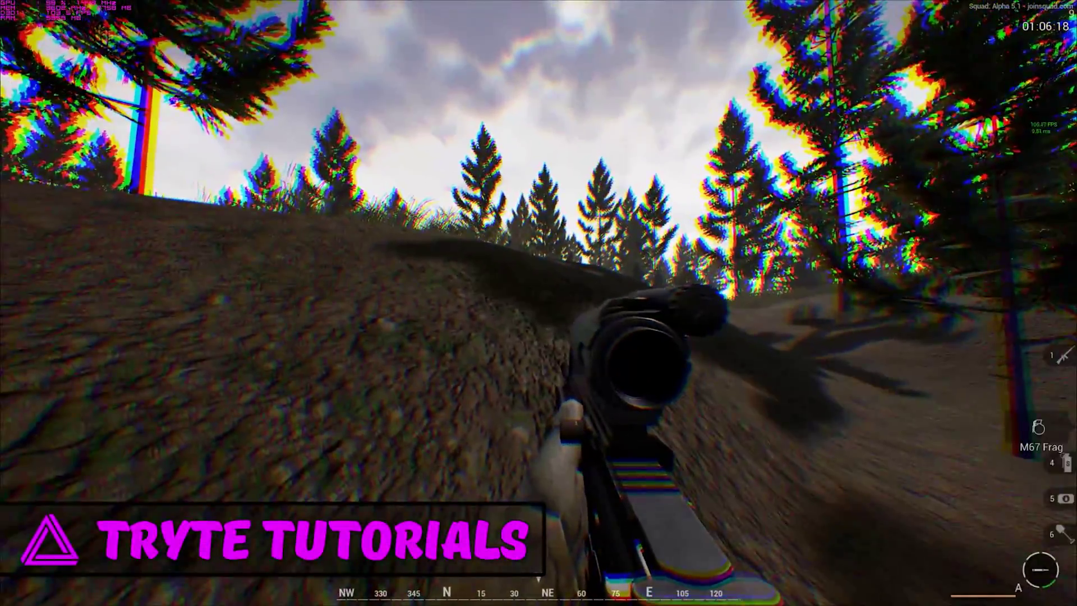
{"action": "key", "text": "w"}
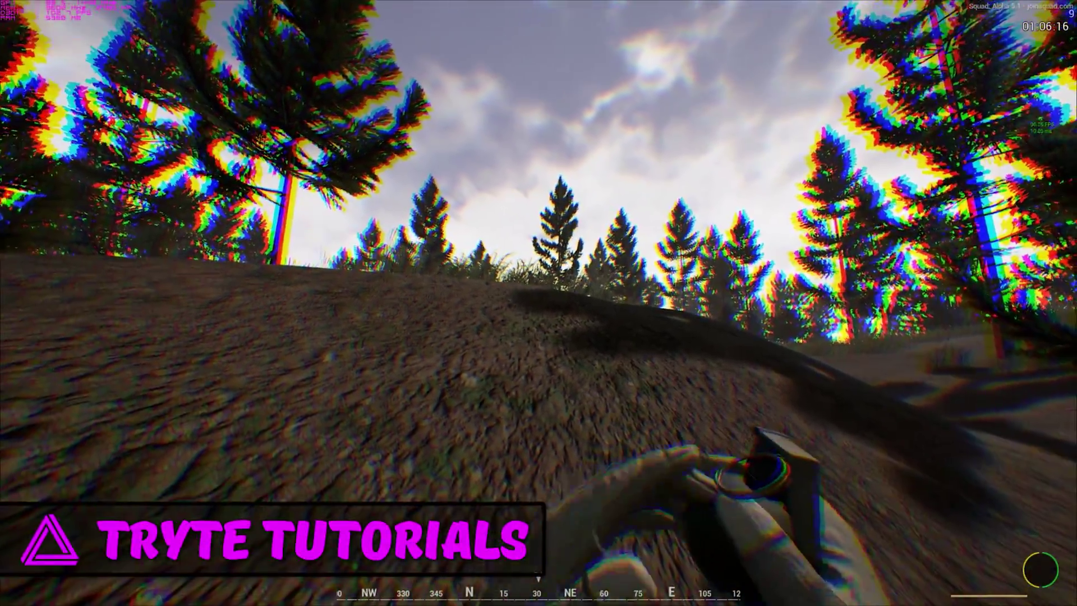
{"action": "key", "text": "w"}
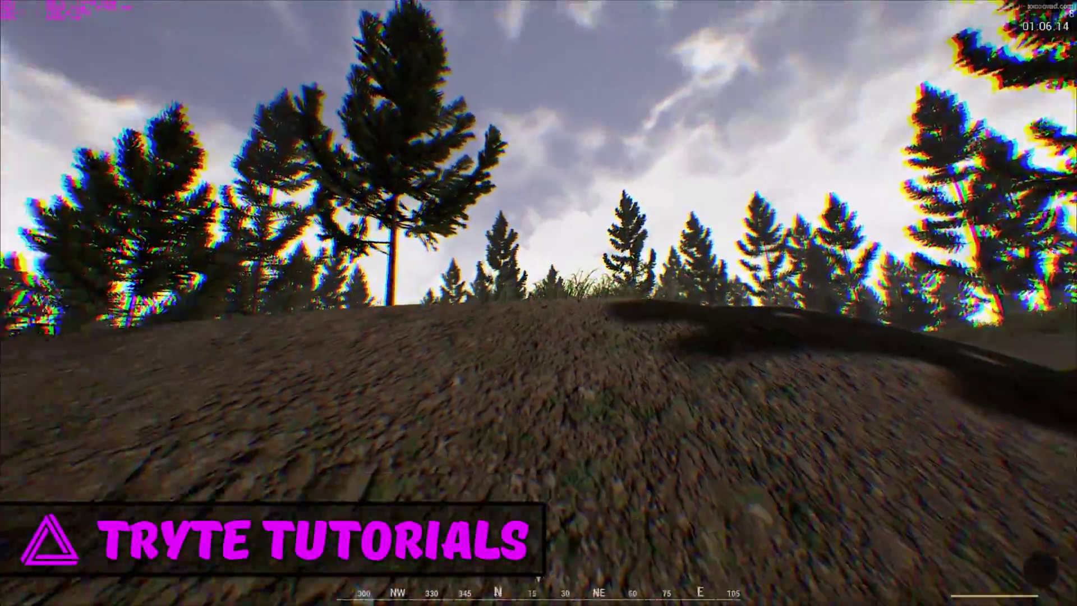
Move up the shaded dirt slope with the grenade in hand and switch to the M4A1 + Red Dot Sight.
{"action": "key", "text": "w"}
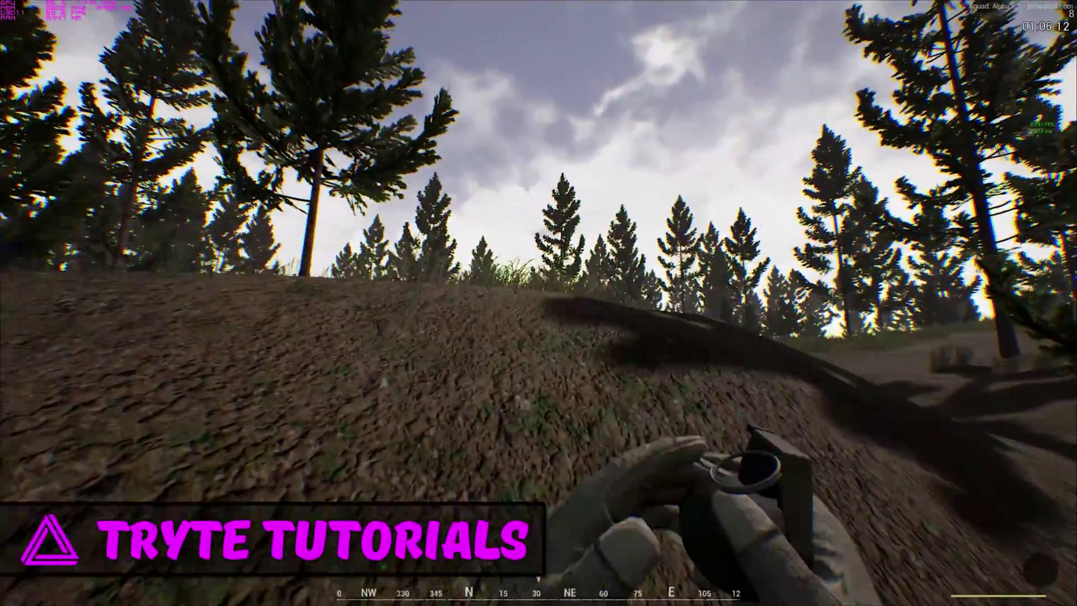
{"action": "key", "text": "w"}
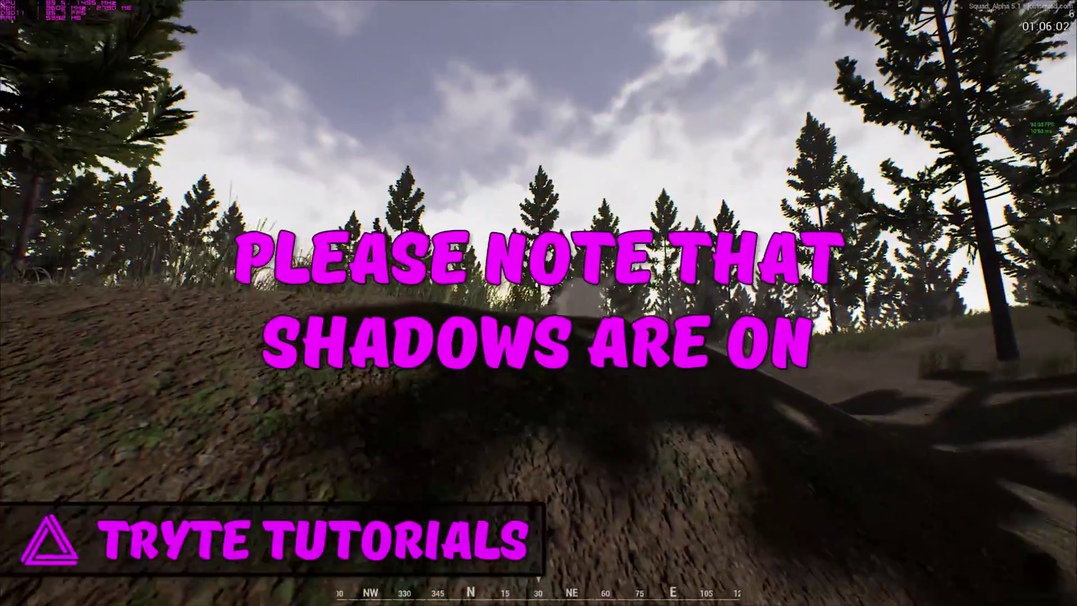
{"action": "key", "text": "1"}
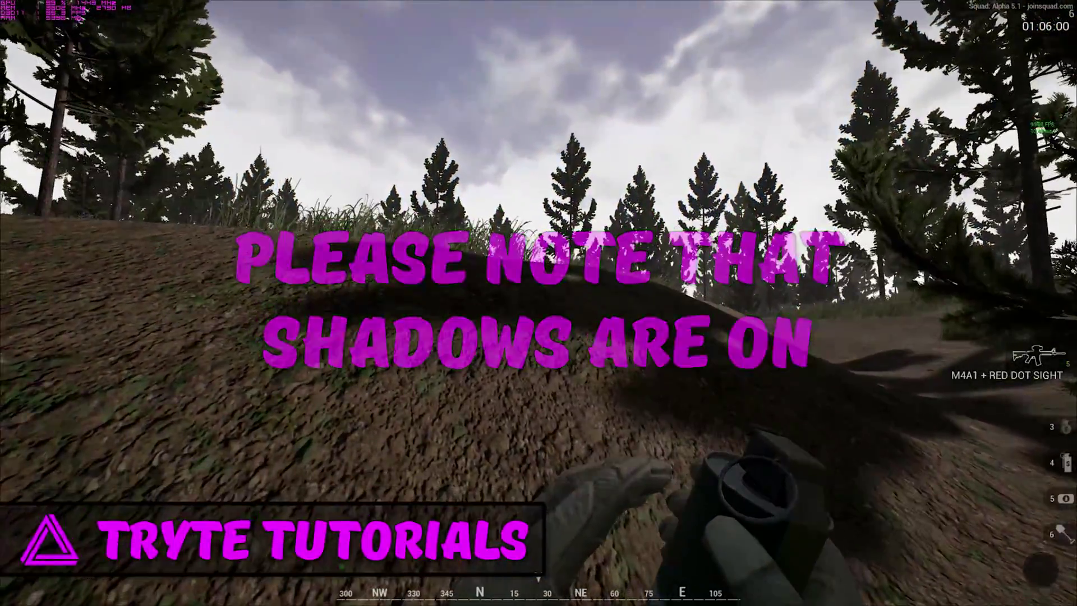
{"action": "key", "text": "w"}
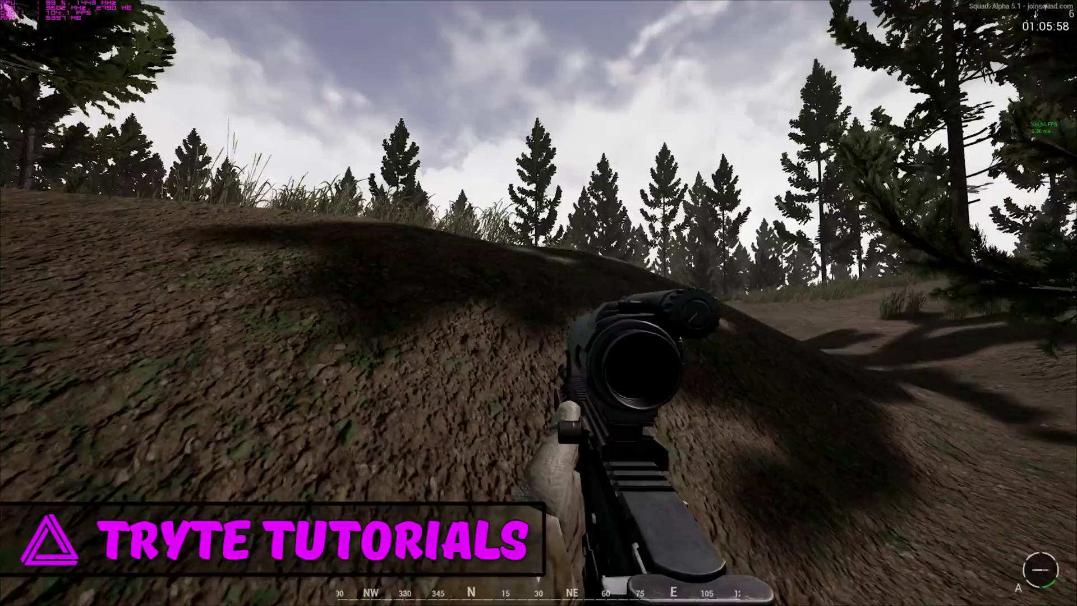
Advance over the dirt mound towards the pine forest while aiming the M4A1 through its red dot sight.
{"action": "key", "text": "w"}
{"action": "right_click", "coordinate": [538, 303]}
{"action": "key", "text": "w"}
{"action": "right_click", "coordinate": [538, 303]}
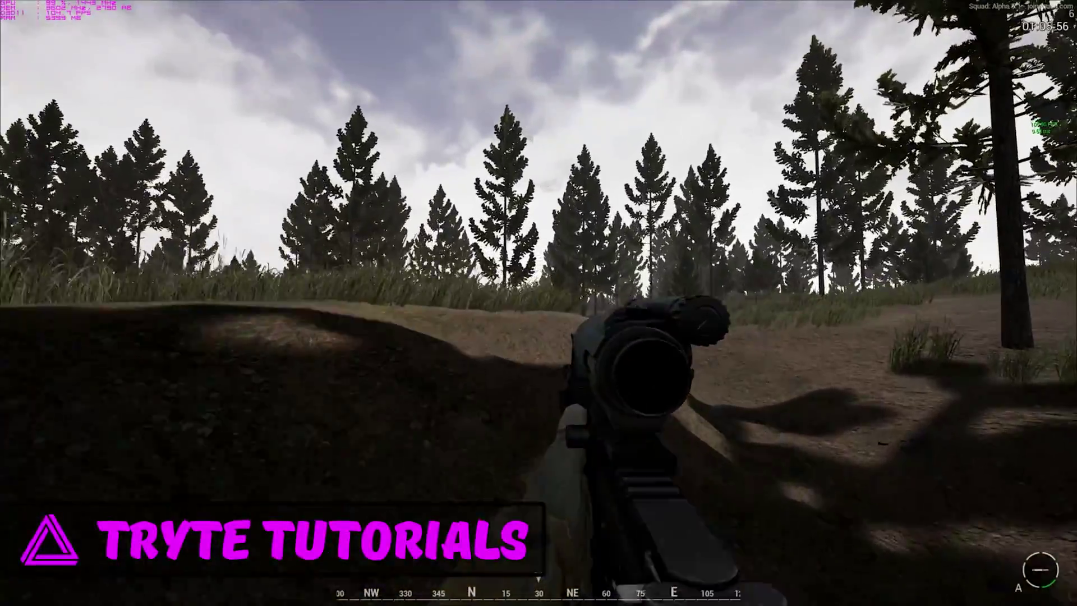
{"action": "right_click", "coordinate": [538, 303]}
{"action": "key", "text": "w"}
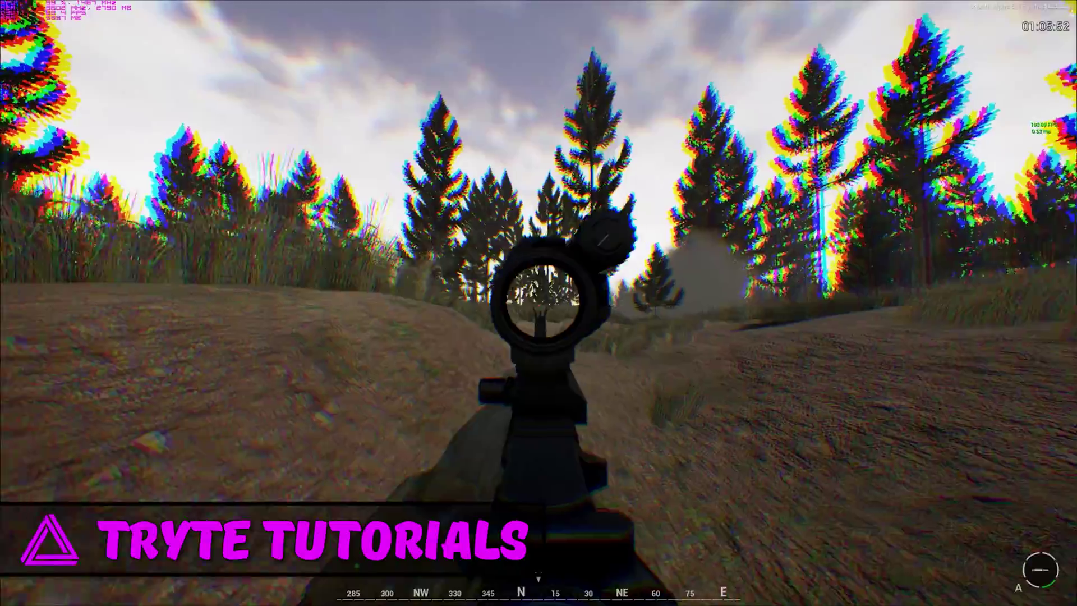
{"action": "key", "text": "w"}
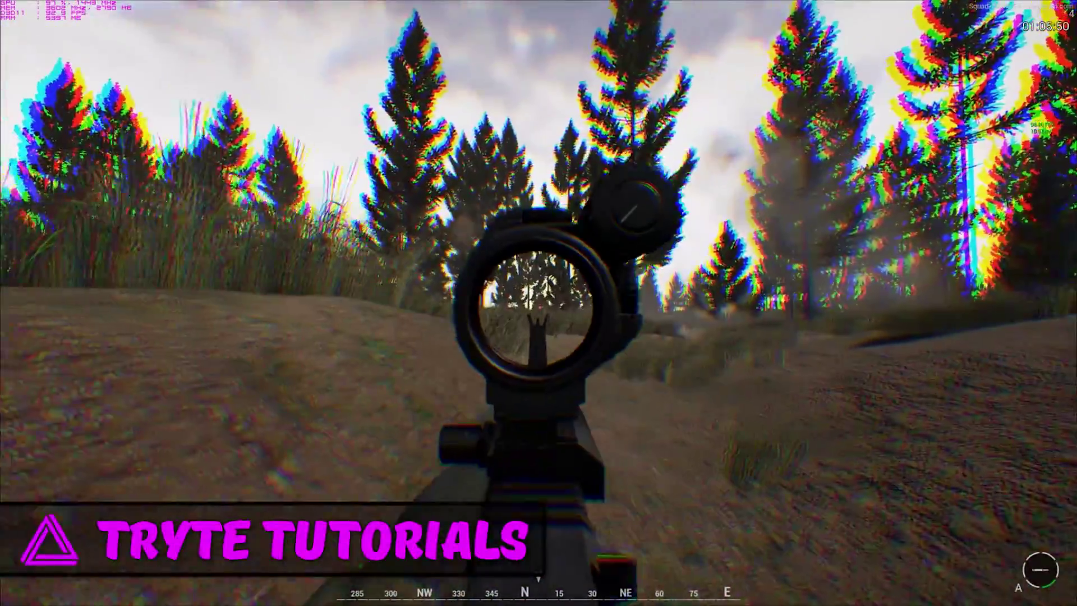
{"action": "key", "text": "w"}
{"action": "key", "text": "w"}
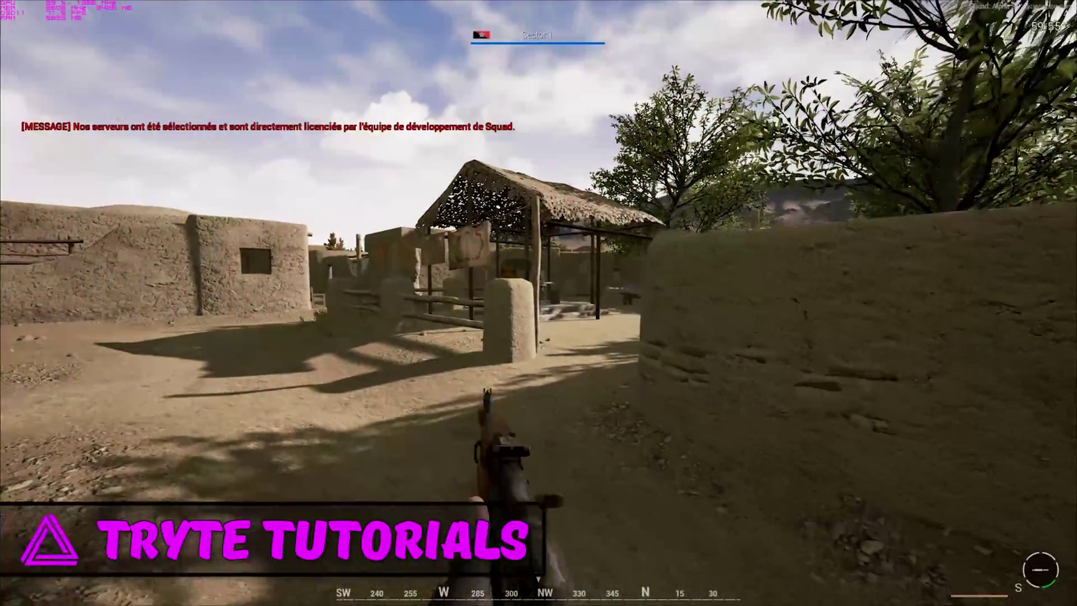
Move through the village compound beside the mud wall and around the fenced, roofed shelter towards the red gate.
{"action": "key", "text": "w"}
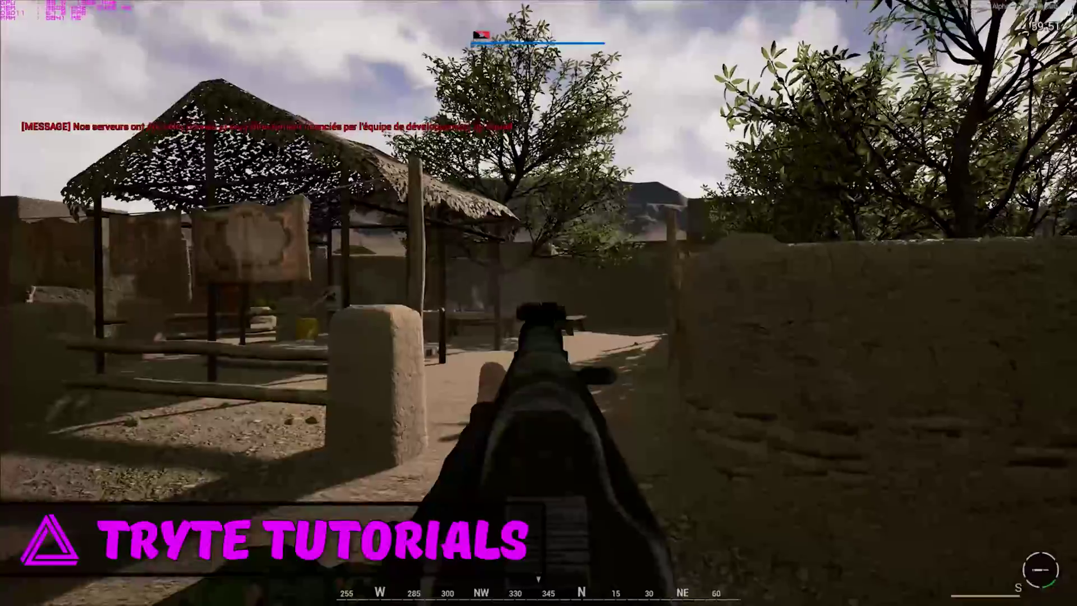
{"action": "key", "text": "d"}
{"action": "key", "text": "w"}
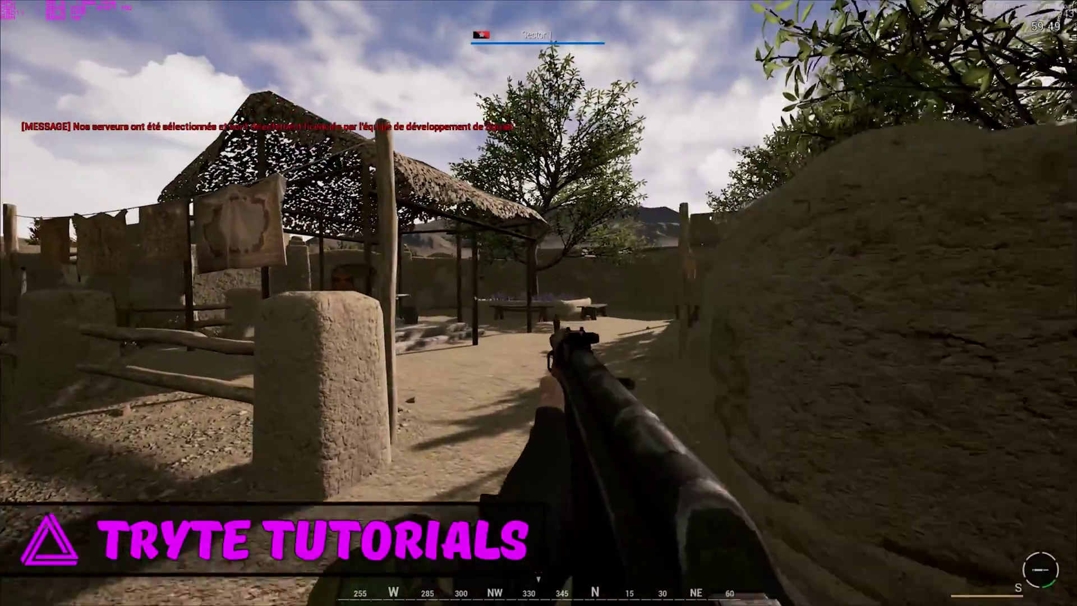
{"action": "key", "text": "a"}
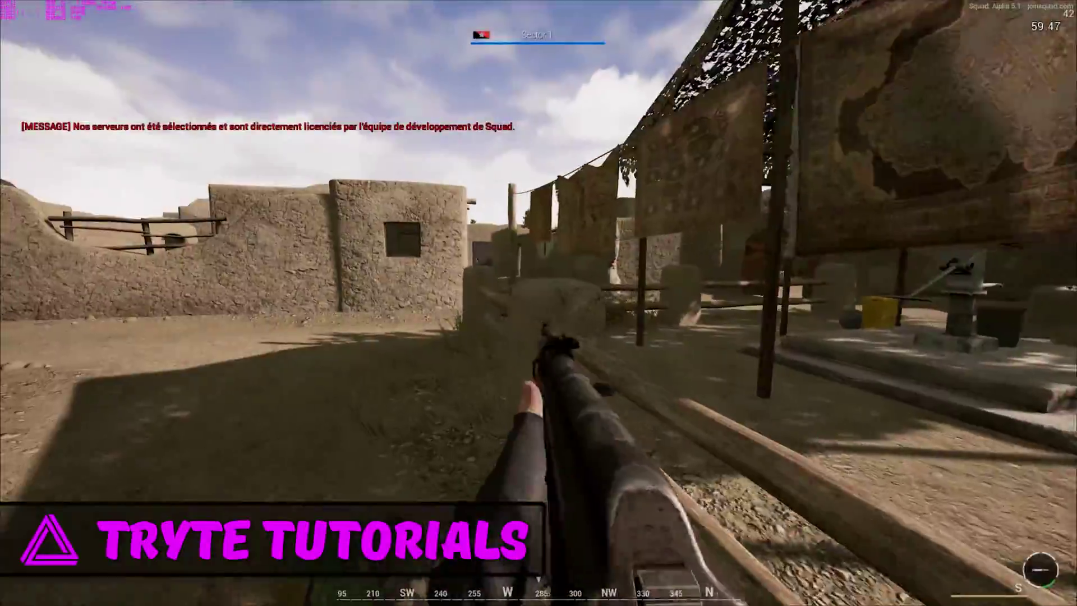
{"action": "key", "text": "shift+w"}
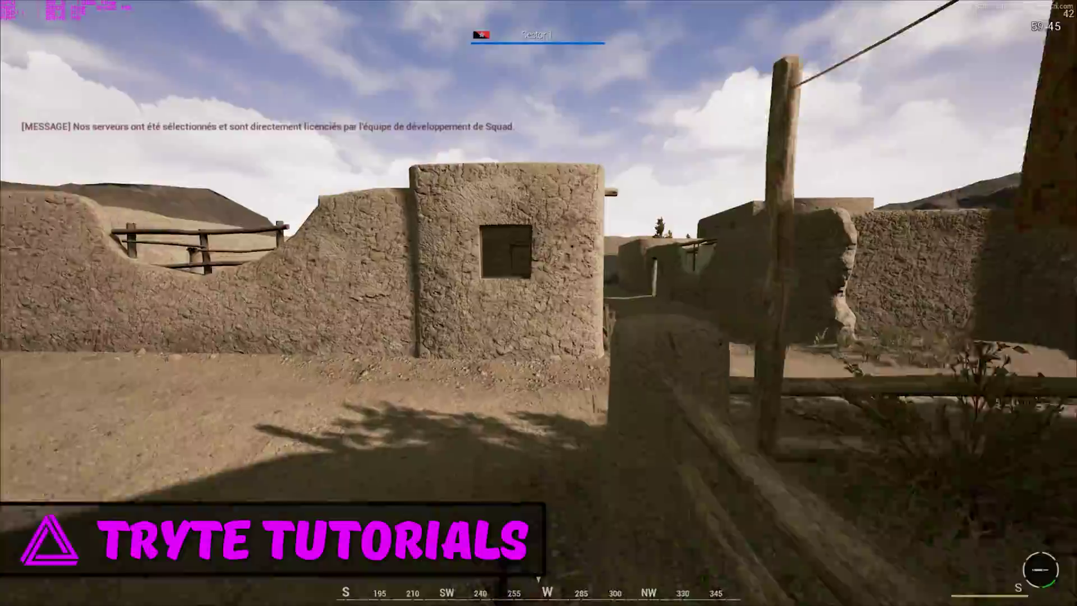
{"action": "key", "text": "w"}
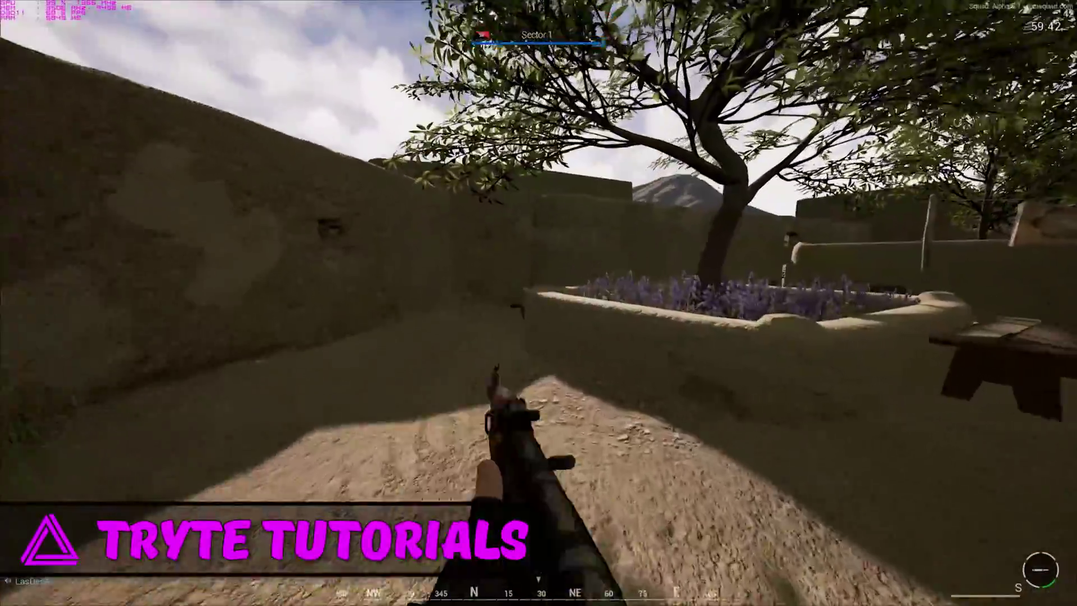
Advance between the tall mud wall and the purple flower bed while firing the rifle along the path.
{"action": "key", "text": "w"}
{"action": "left_click", "coordinate": [539, 303]}
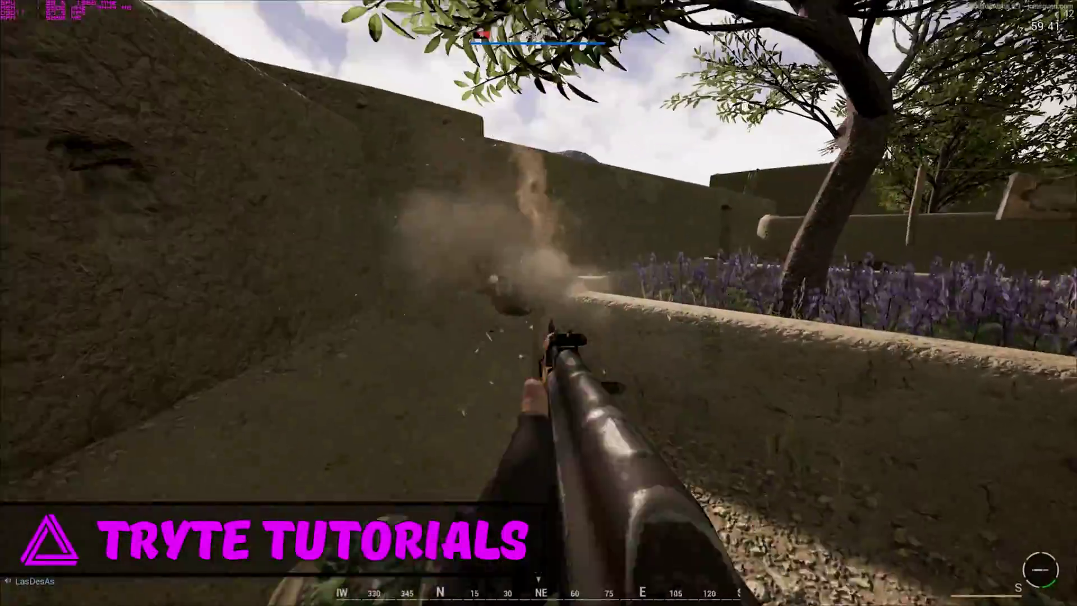
{"action": "key", "text": "w"}
{"action": "left_click", "coordinate": [538, 303]}
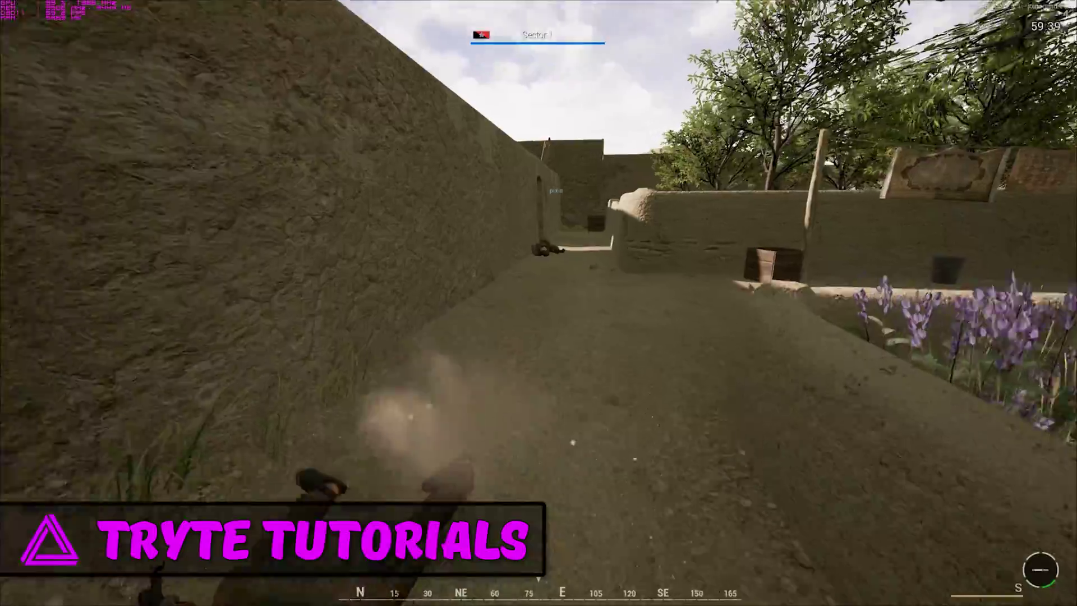